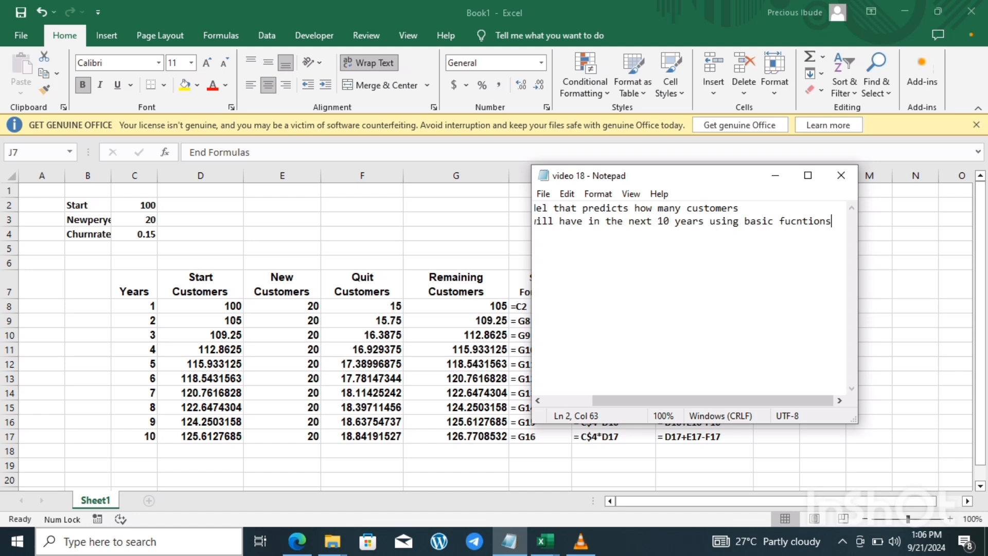
Step: Narrow the Notepad window, read the task note from the start of its lines, and put the window away
left_click_drag(858, 294, 787, 294)
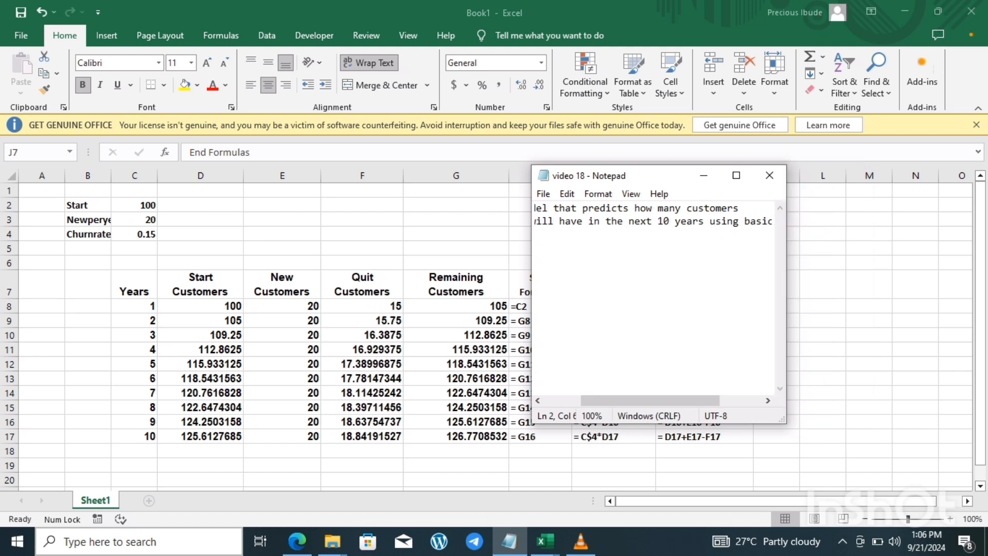
left_click_drag(650, 400, 613, 401)
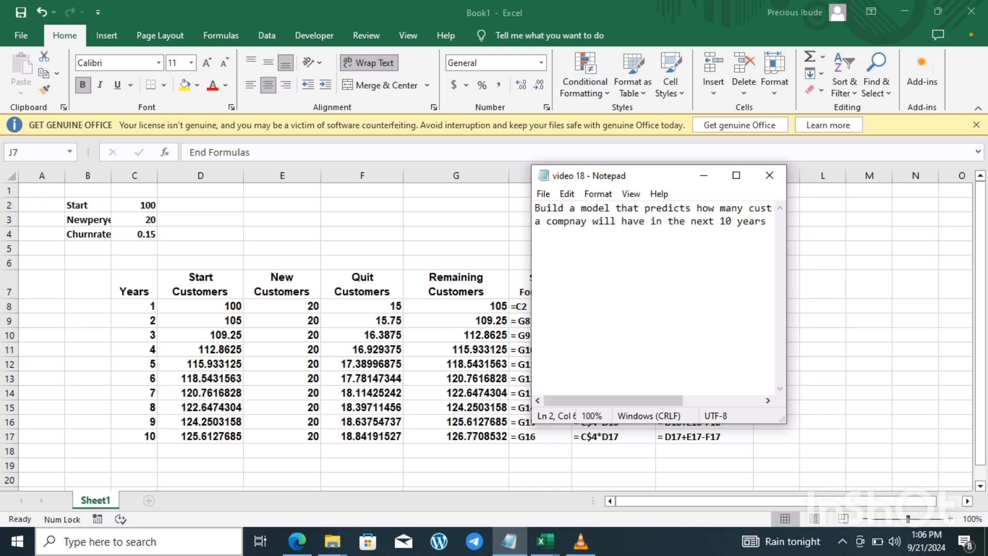
left_click(704, 176)
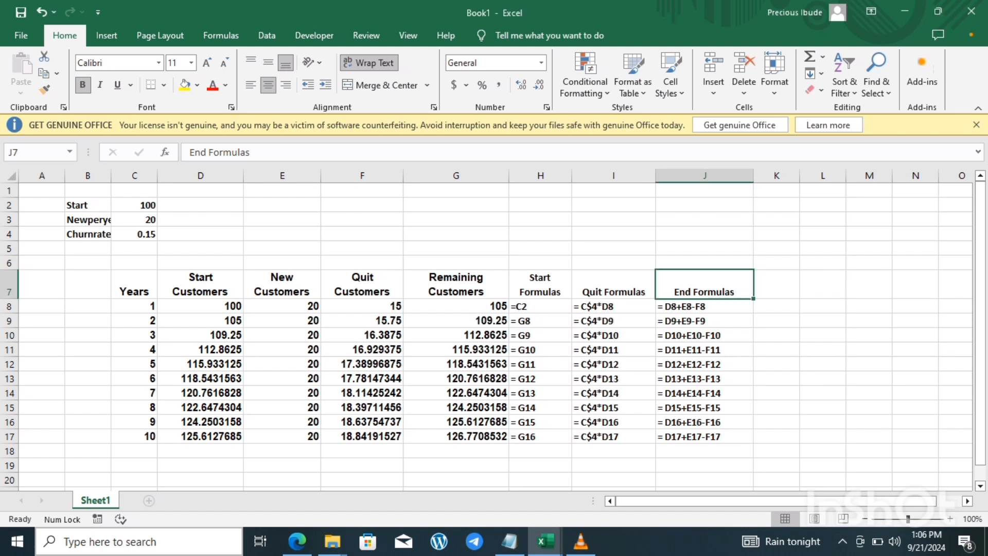
Step: Break the note's second line before "basic fucntions" in Notepad and save the file
key("alt+Tab")
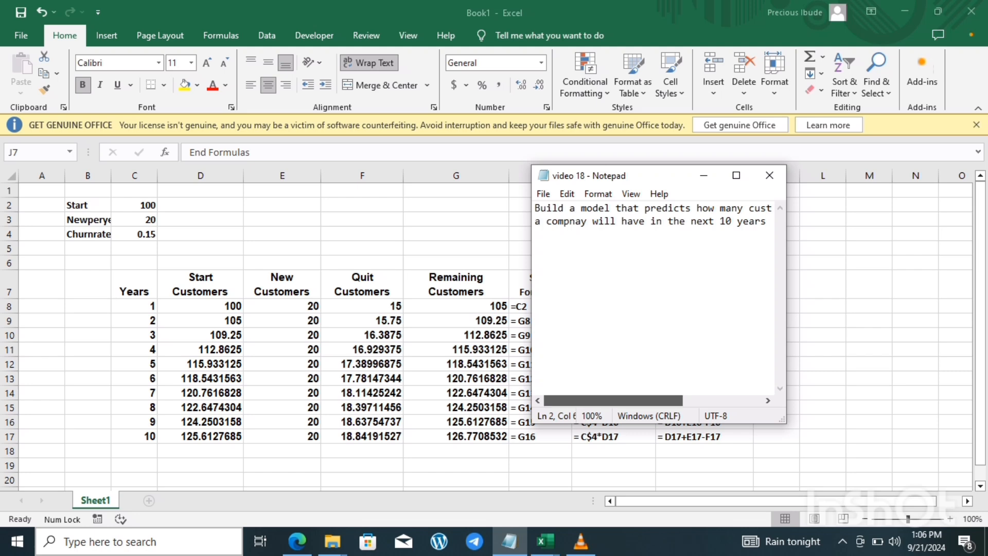
left_click_drag(613, 400, 692, 400)
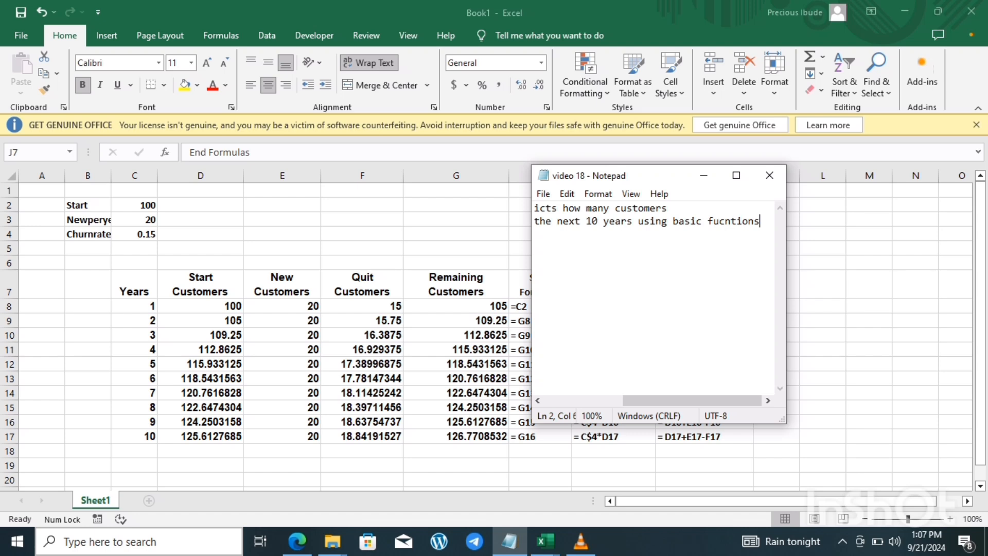
left_click(672, 221)
key("Return")
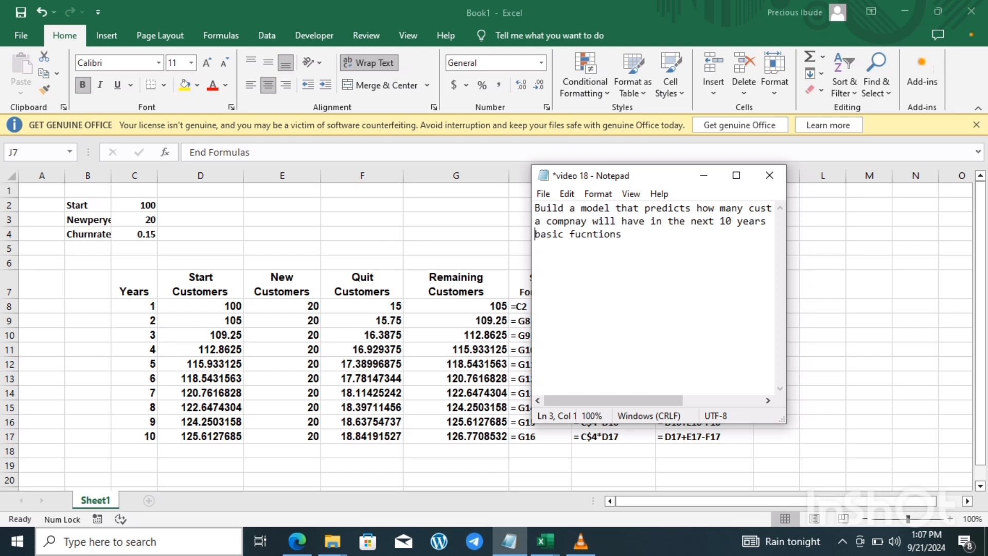
key("ctrl+s")
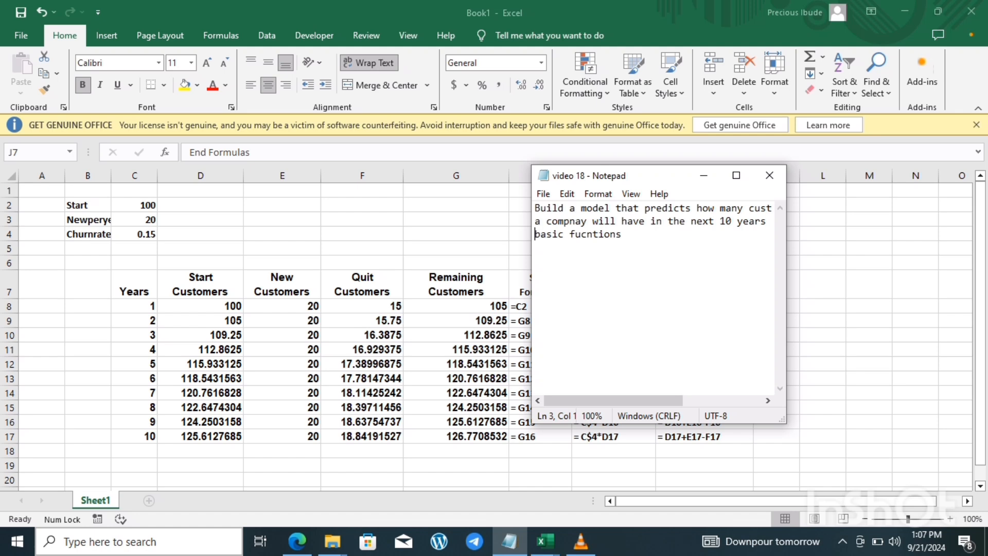
Step: Switch to the Excel workbook Book1 and widen column B to fit its labels
key("alt+Tab")
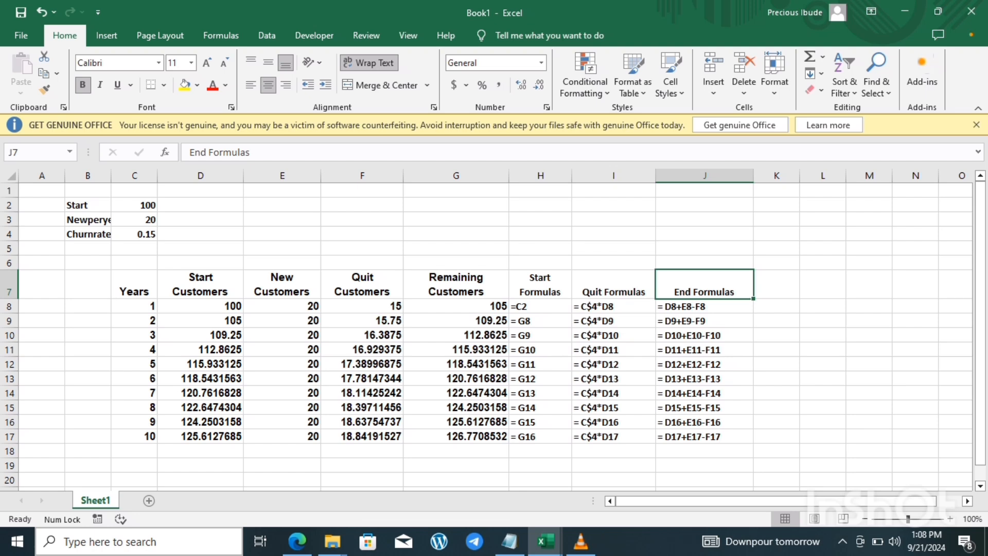
left_click(134, 235)
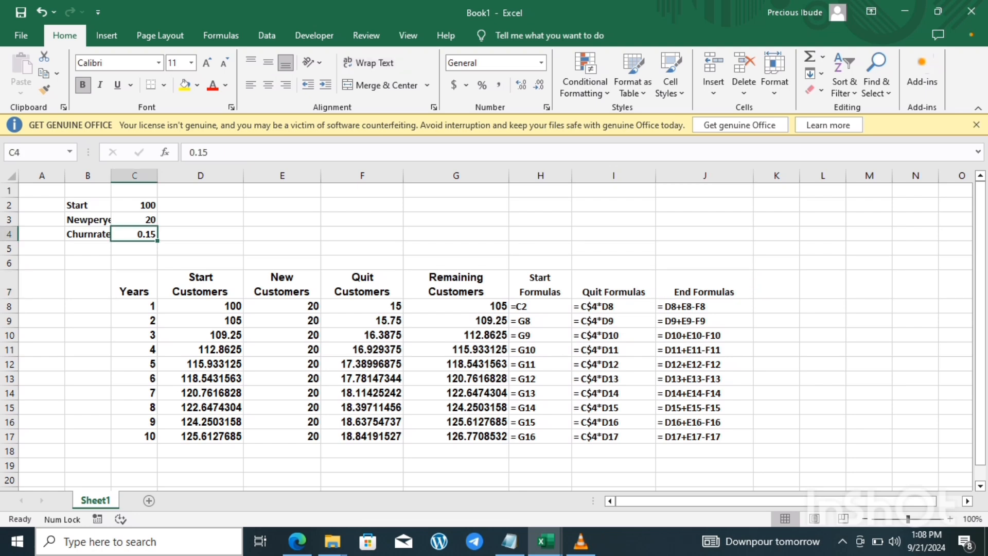
left_click_drag(110, 176, 203, 175)
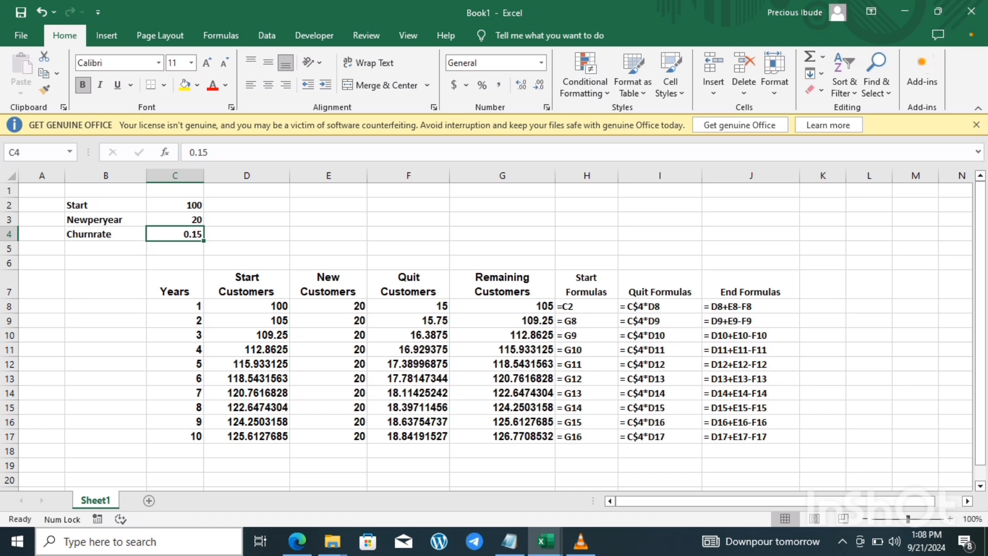
Step: Copy the assumptions in B2:C4 into a new blank workbook at B2 and widen column B to fit the labels
left_click_drag(106, 205, 175, 235)
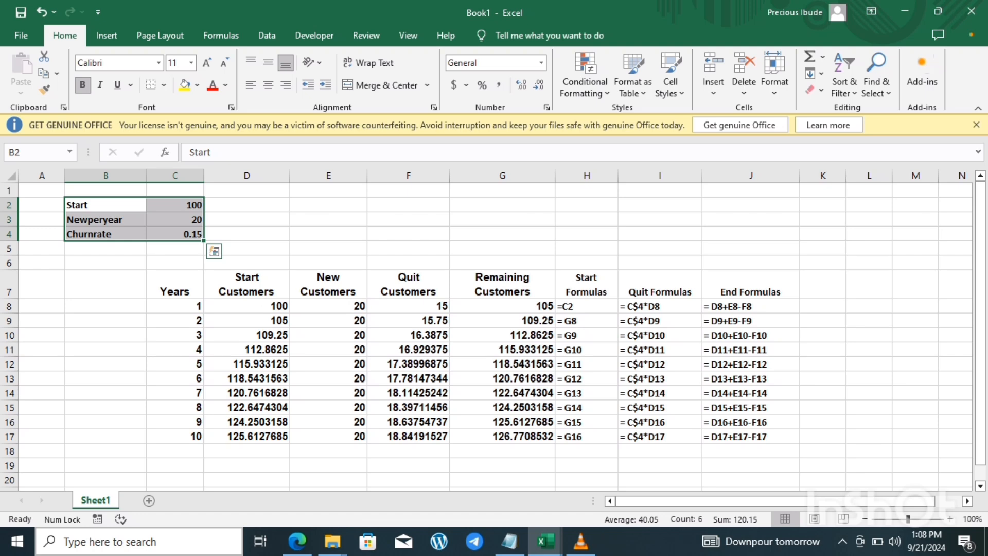
key("ctrl+c")
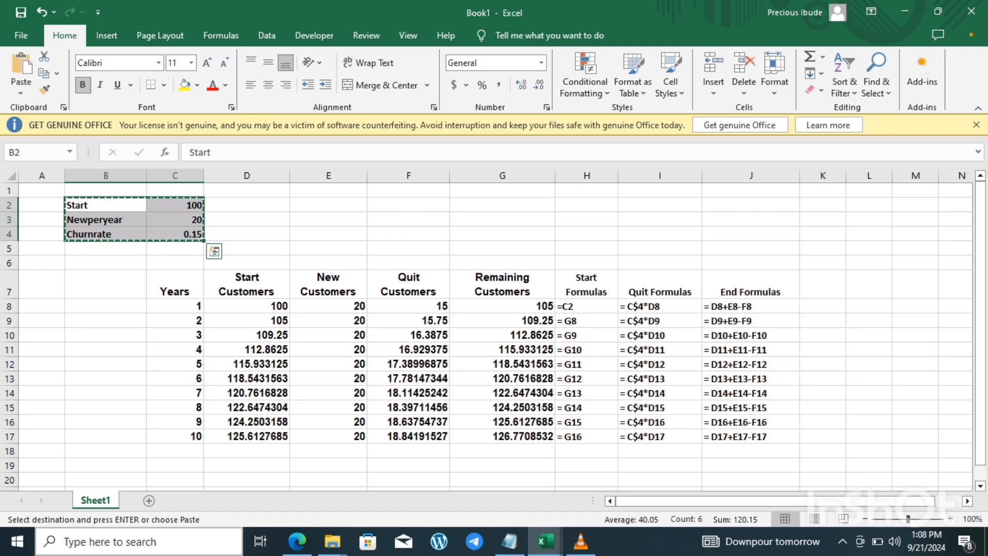
key("ctrl+n")
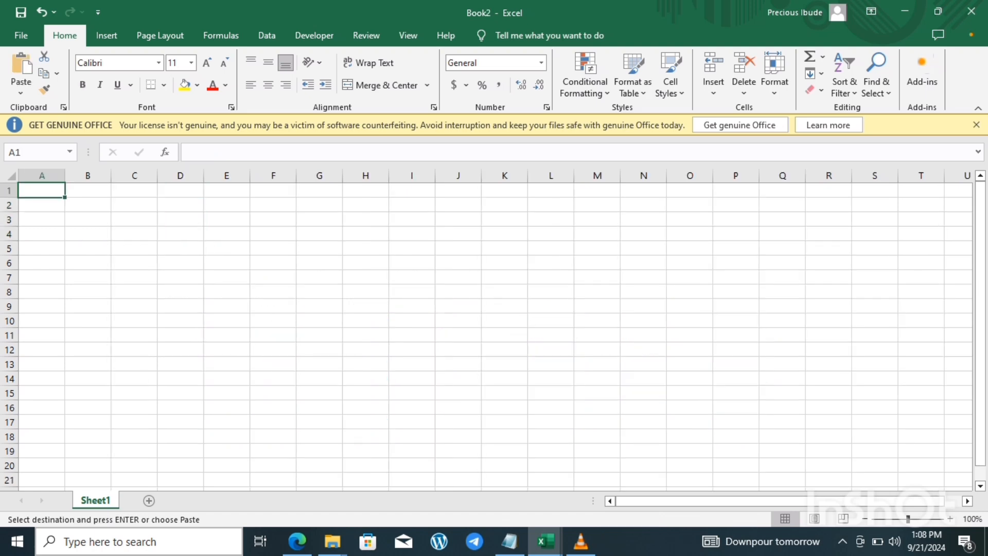
left_click(87, 205)
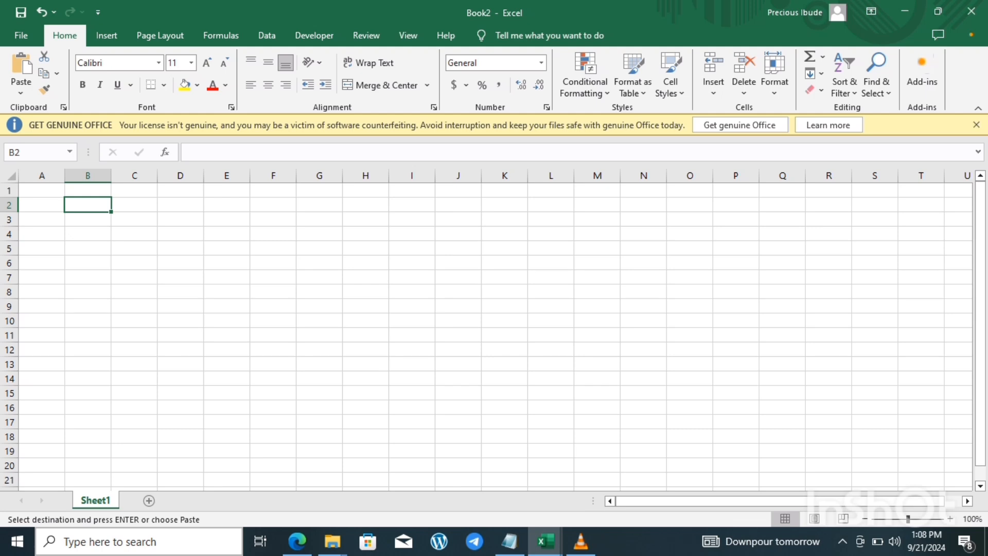
key("ctrl+v")
left_click(88, 263)
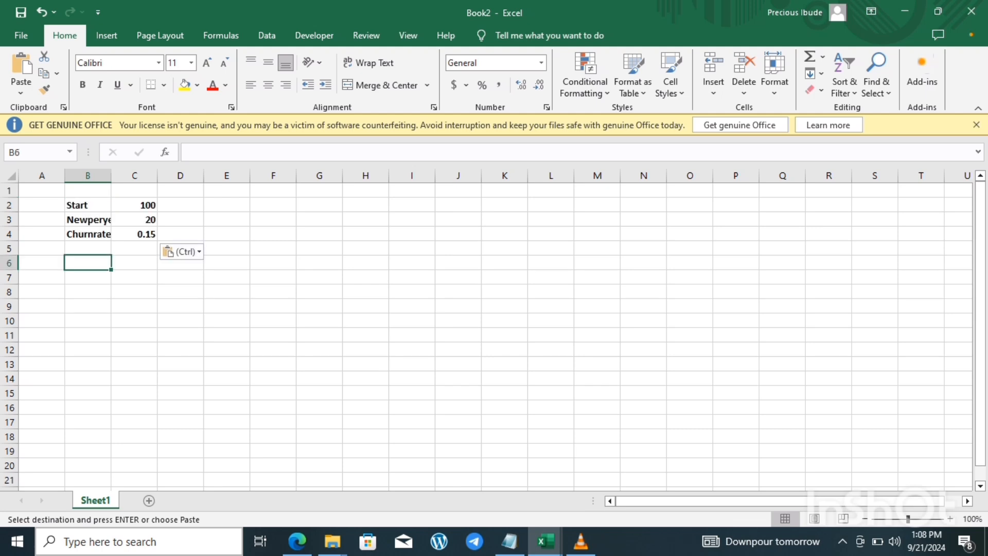
left_click_drag(112, 176, 141, 175)
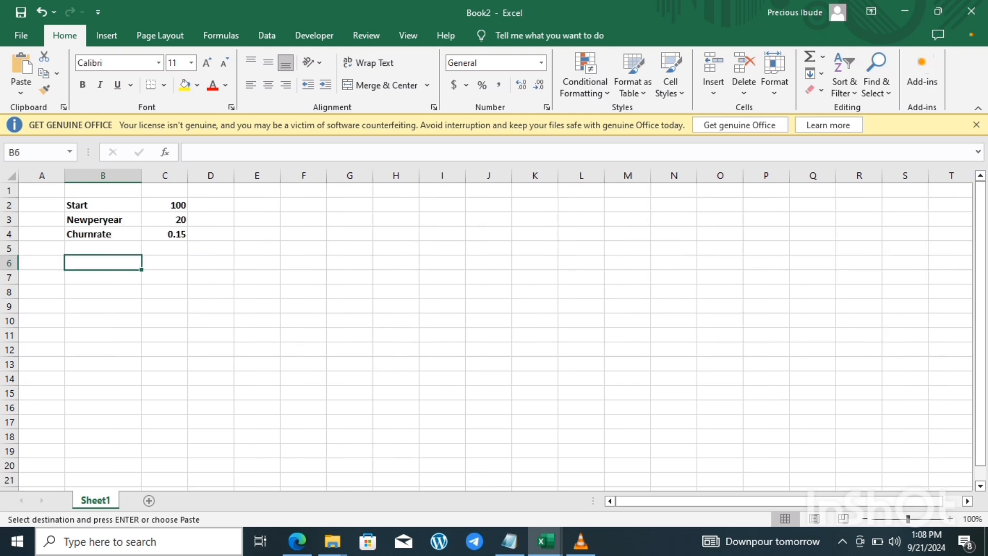
Step: Examine the Start, Newperyear and Churnrate assumptions in B2:C4
left_click(103, 205)
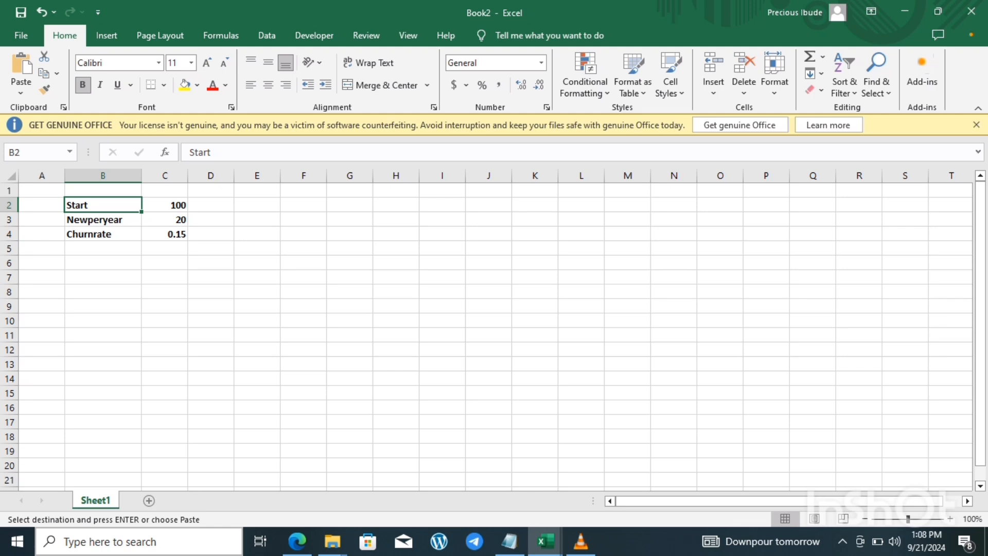
left_click(165, 205)
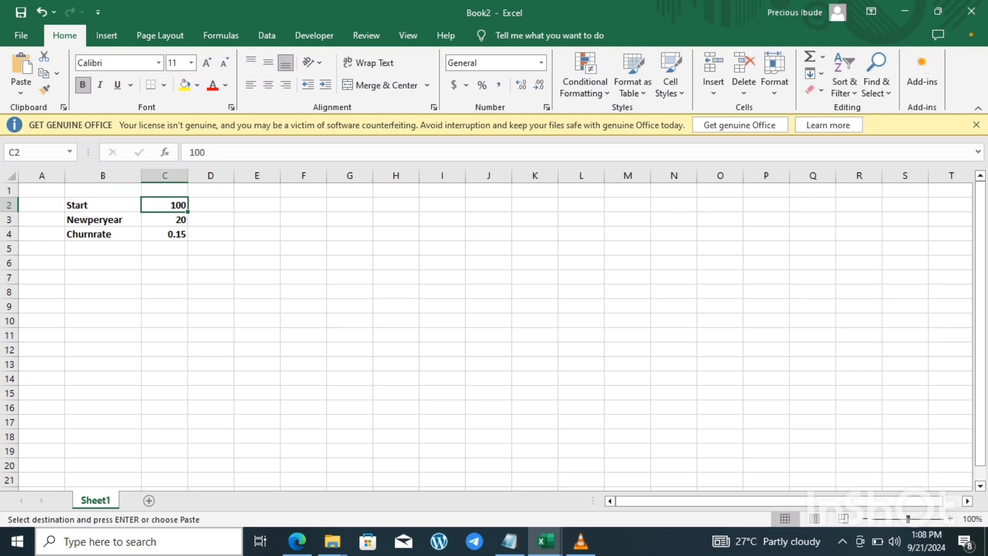
double_click(165, 220)
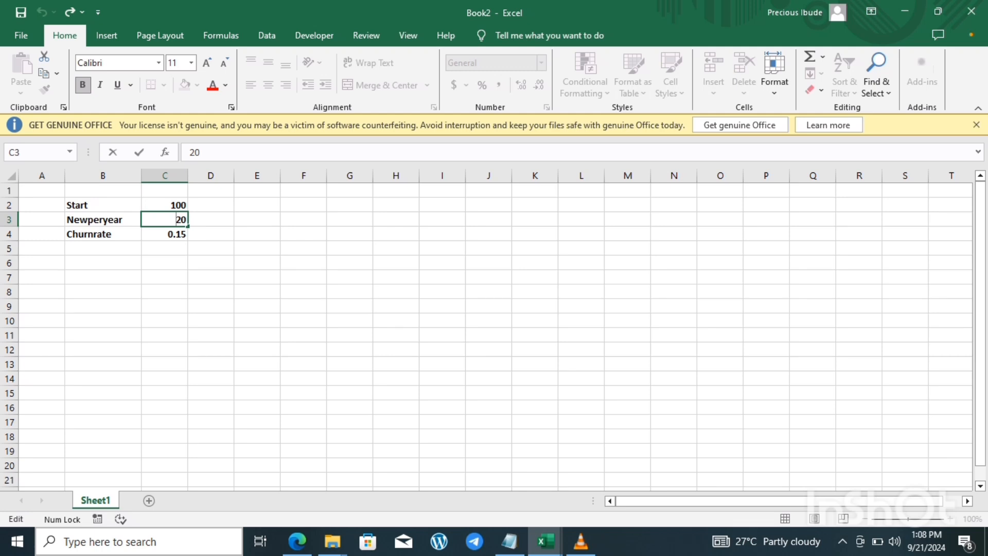
key("Return")
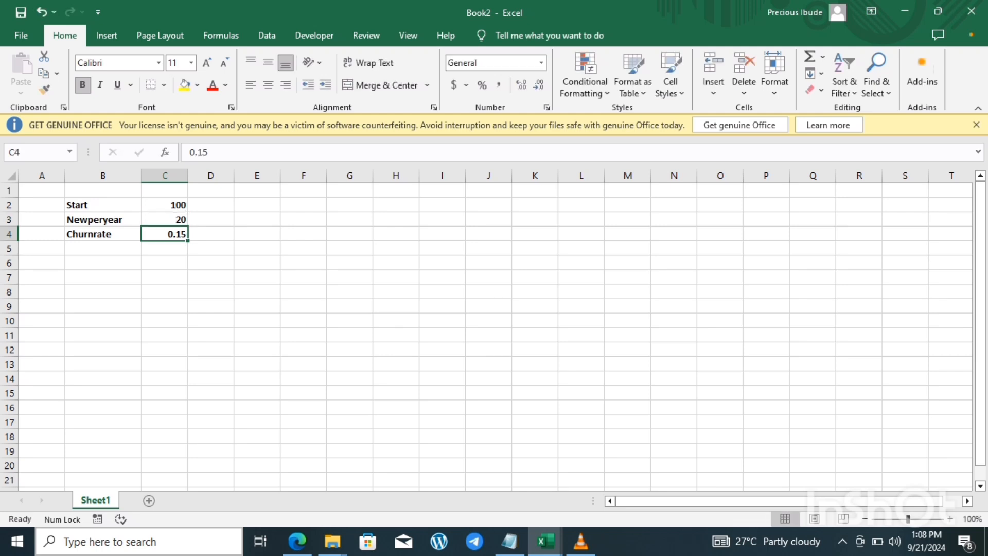
left_click(103, 235)
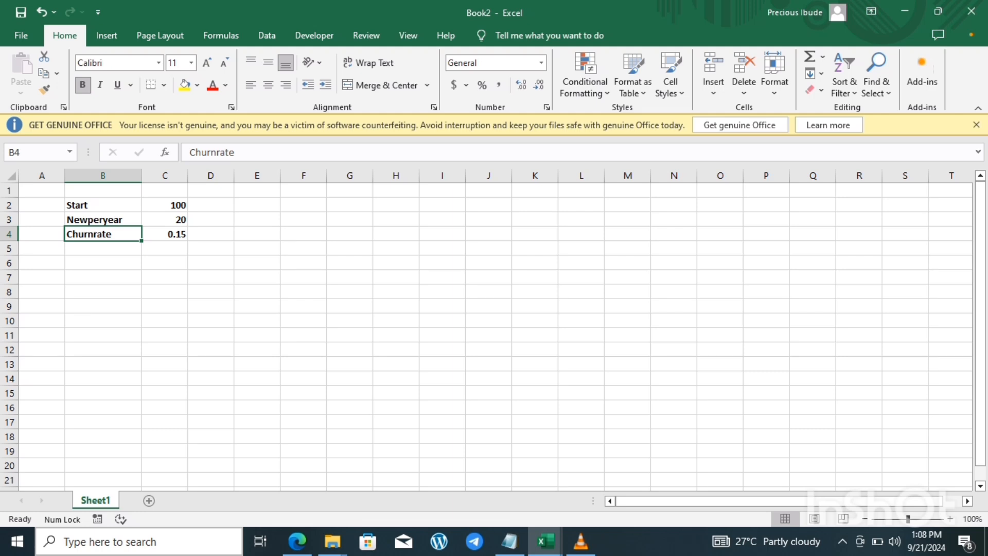
left_click(164, 234)
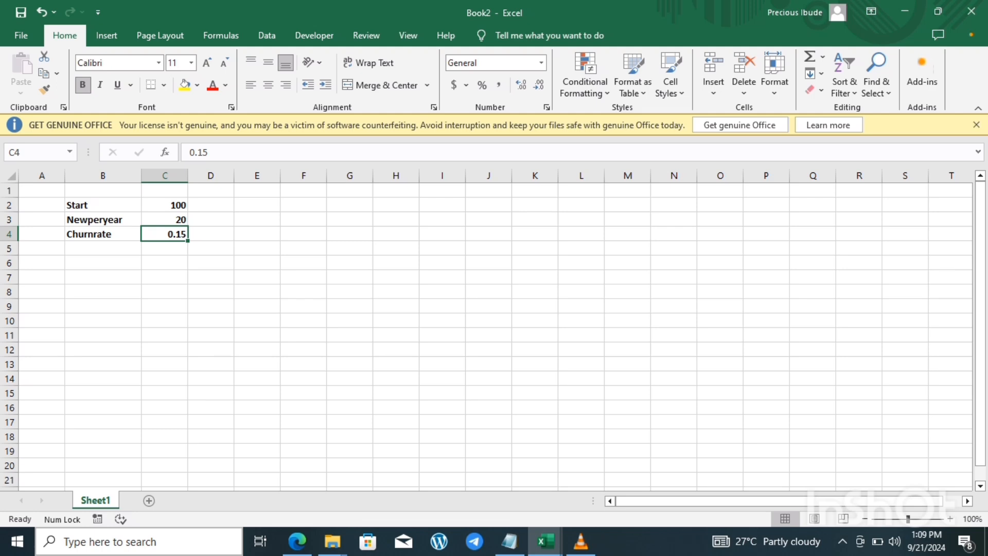
Step: Replace the label in B4 with "quit" and set C4 to 15
left_click(103, 234)
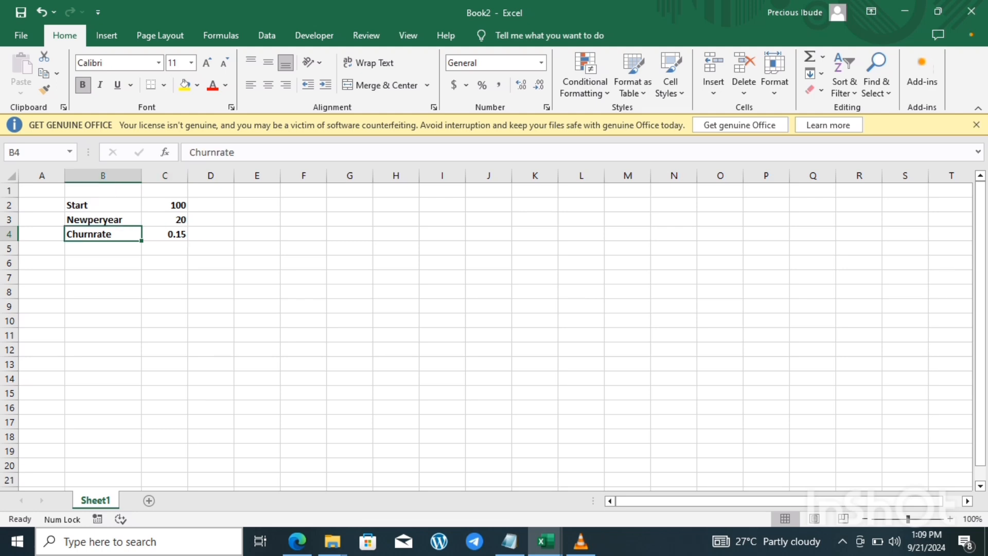
type("quit")
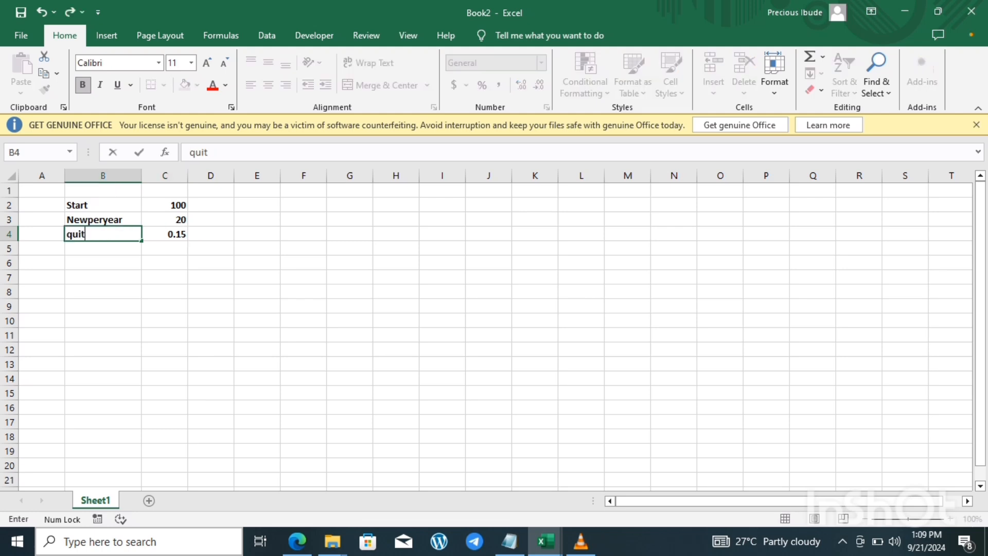
key("Tab")
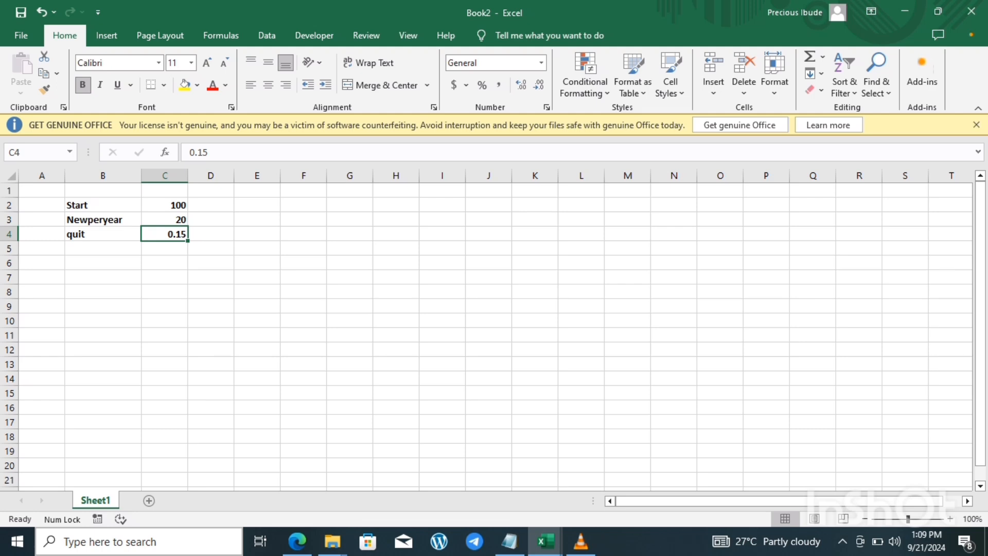
type("15")
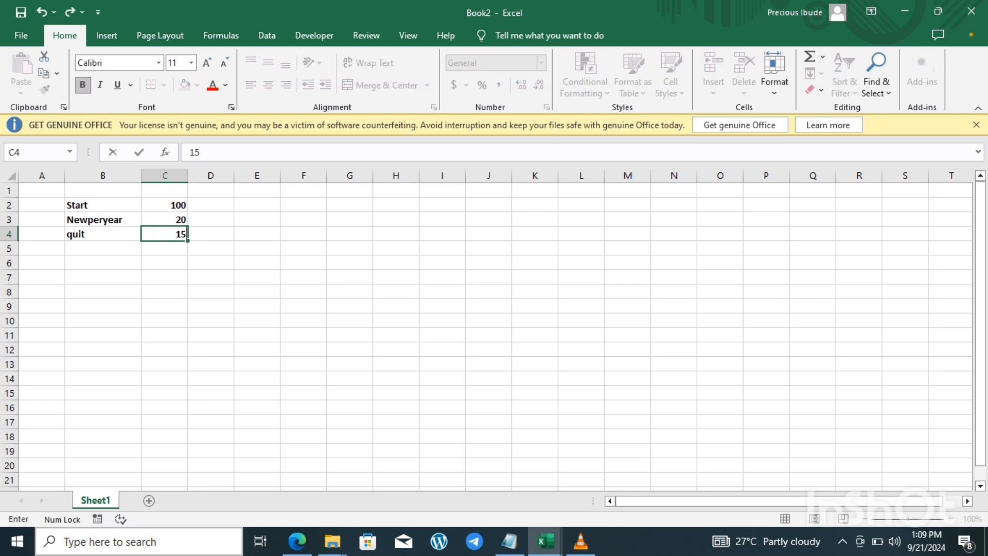
key("Return")
Step: Add the label "quiitting rate" in B5 with the value 0.15 in C5
type("r")
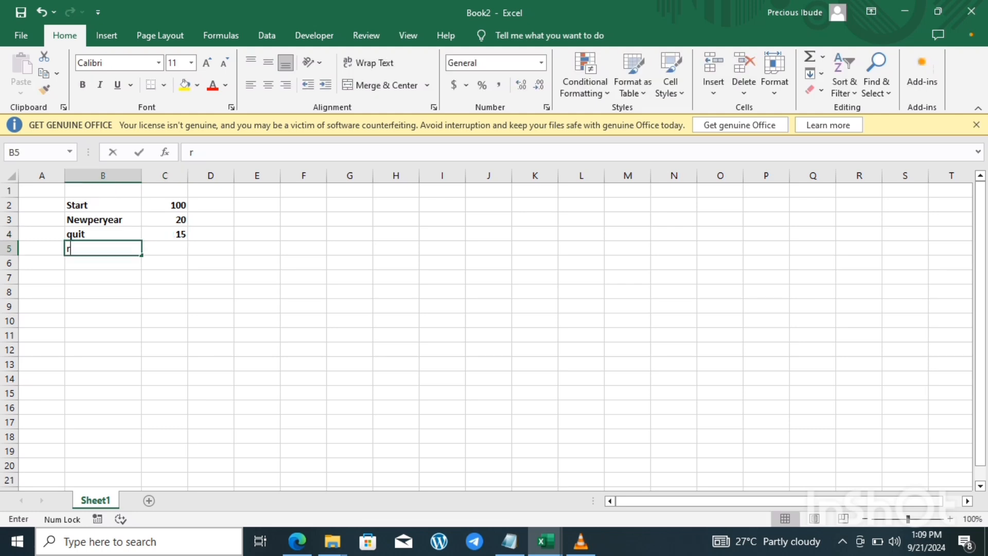
key("BackSpace")
type("quit")
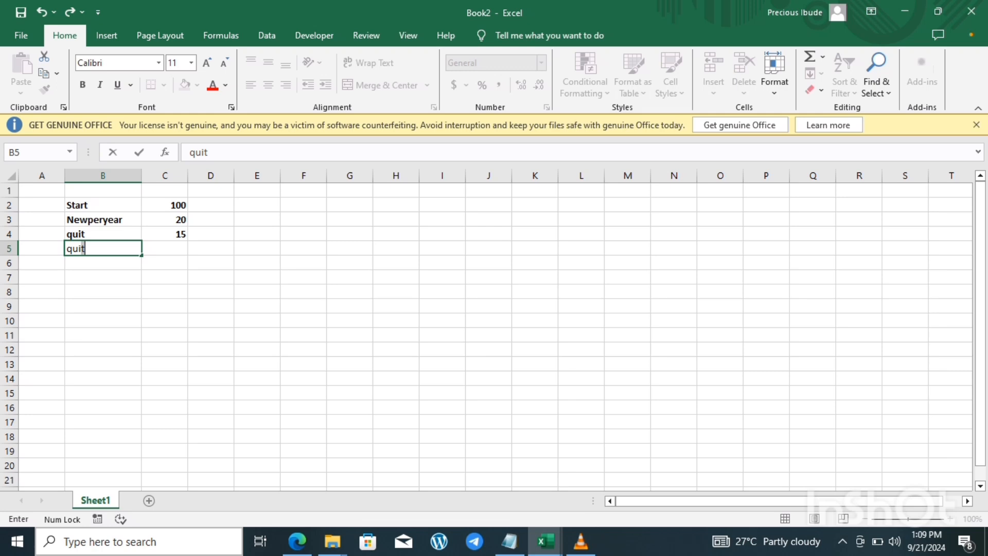
type("itting rate")
key("Tab")
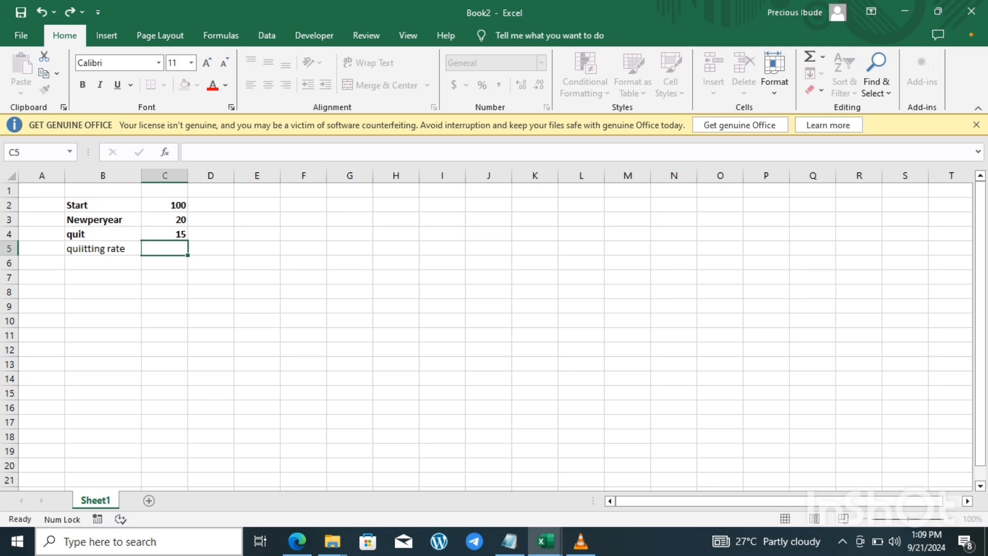
type("0.")
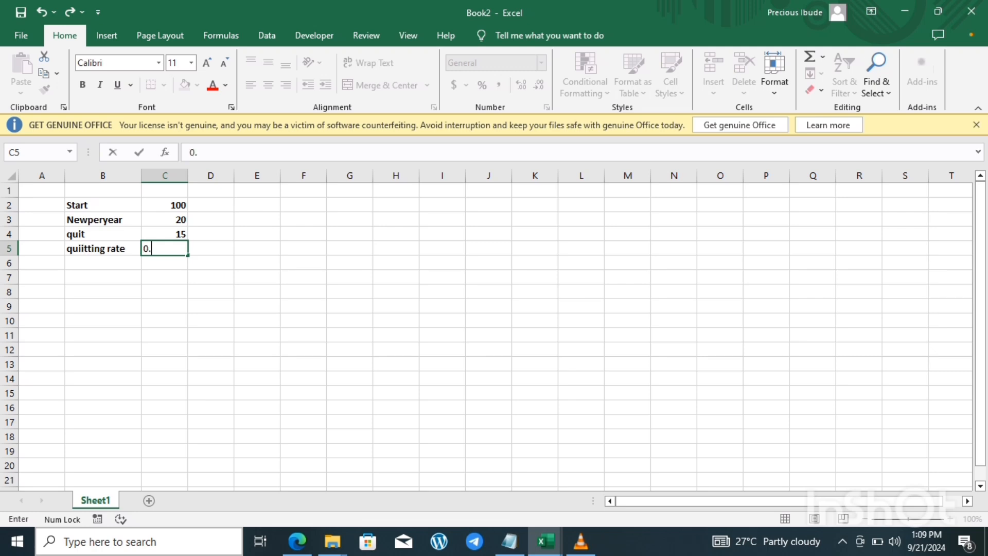
type("15")
left_click(165, 206)
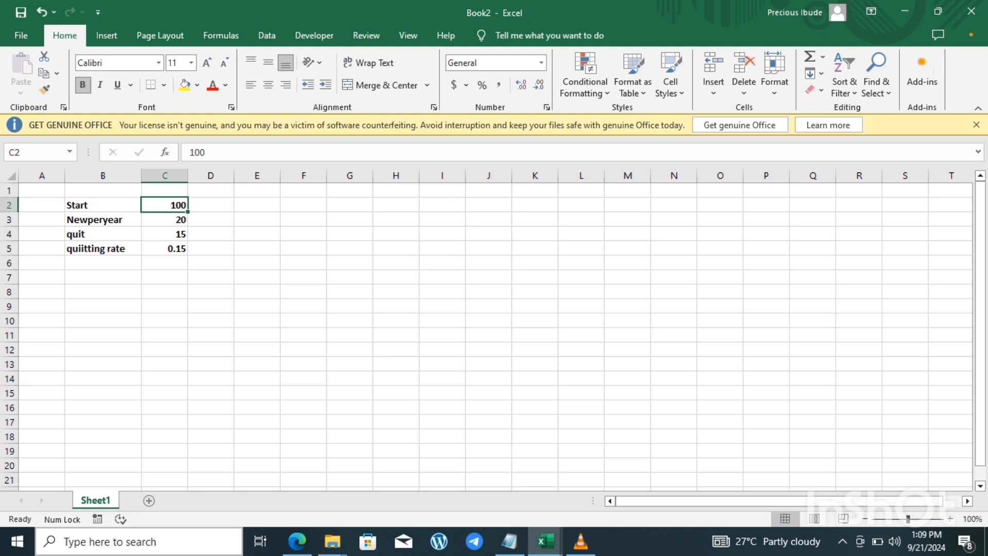
Step: Extend the label in B5 to read "quiitting rate (churn rate)"
left_click(103, 248)
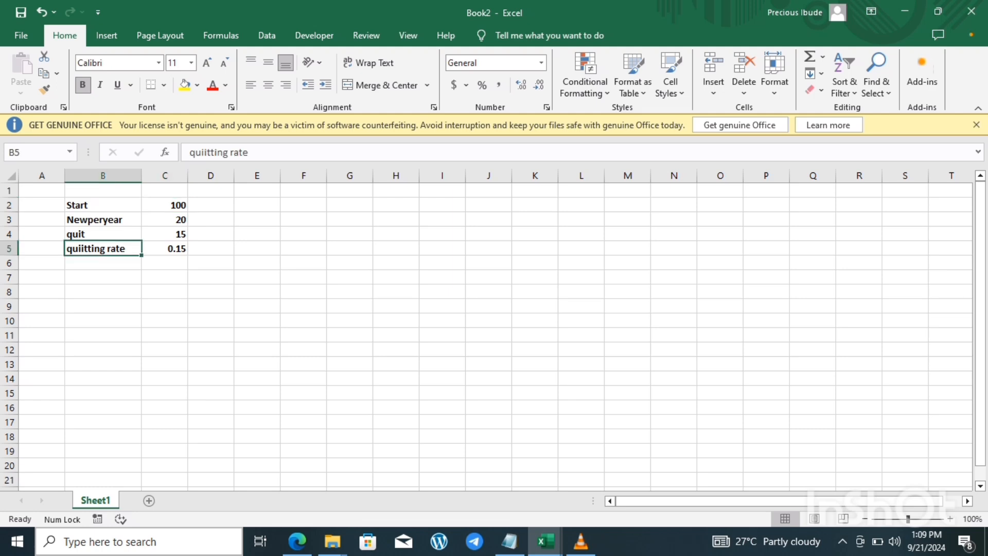
left_click(249, 152)
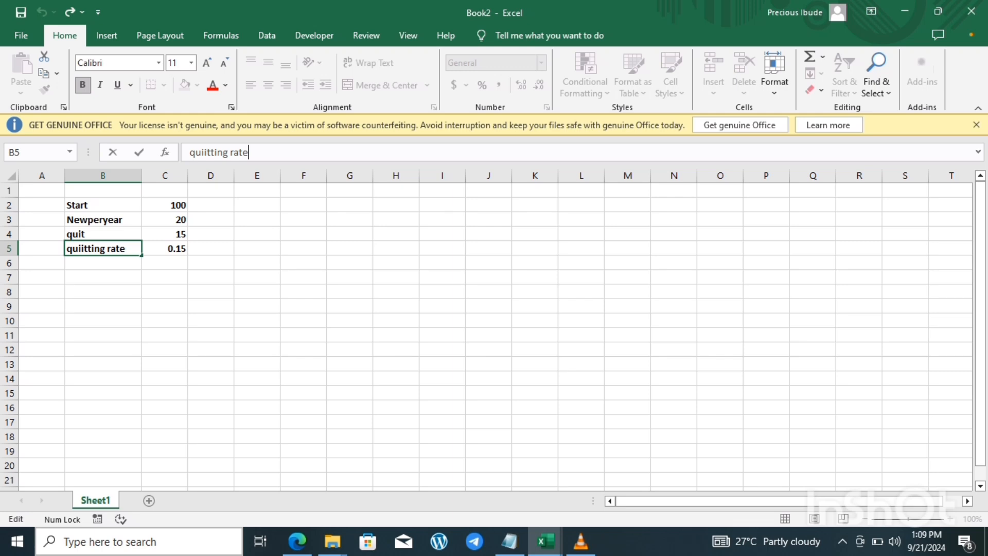
type("(chur")
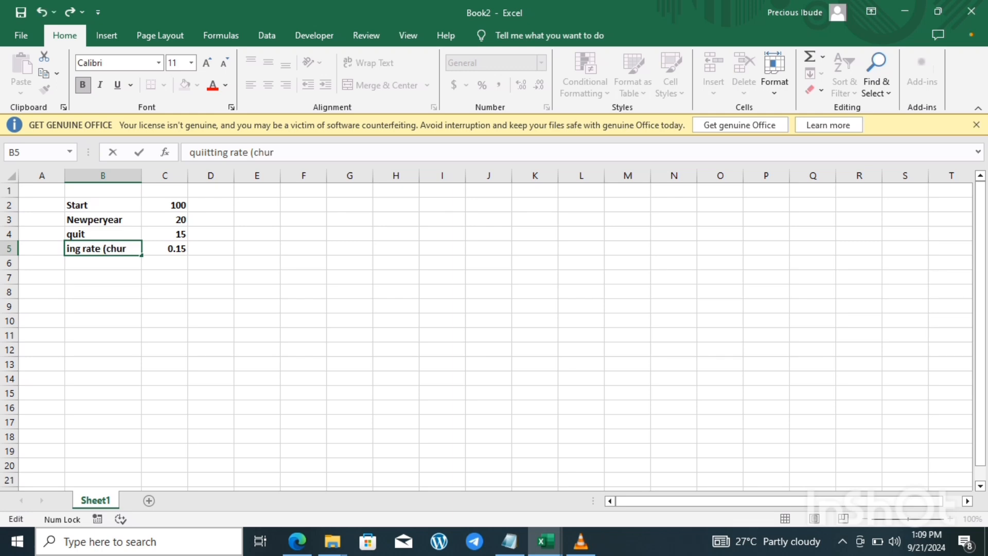
type("n rate")
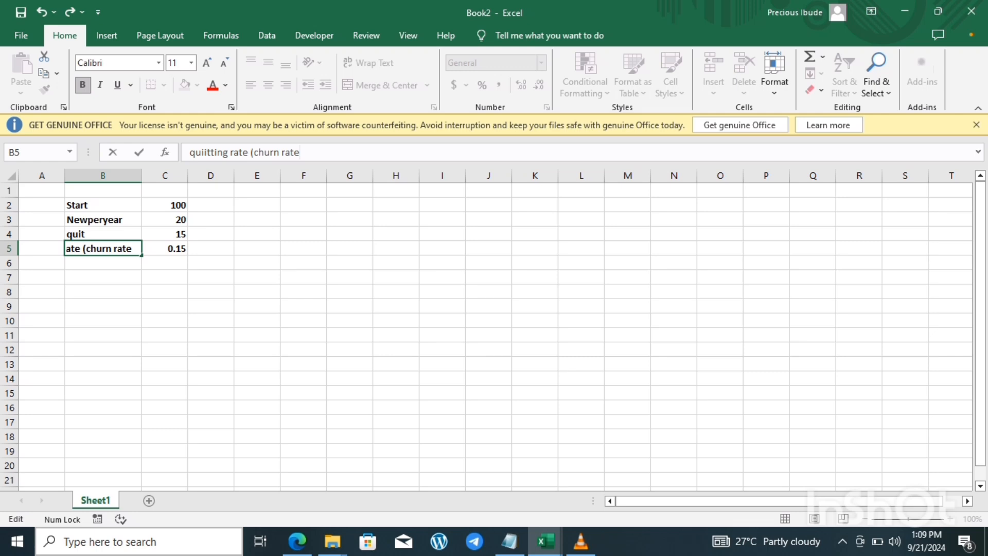
type(")")
left_click(165, 263)
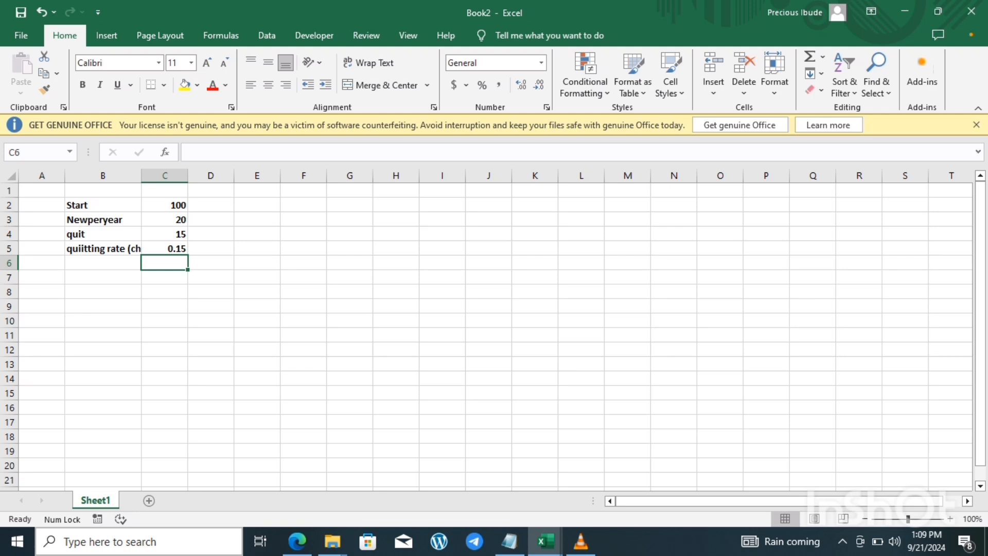
Step: Examine the 10-year customer tables and their formulas in Book1 and Chapter1customers, and return to the Book2 workbook
left_click(546, 542)
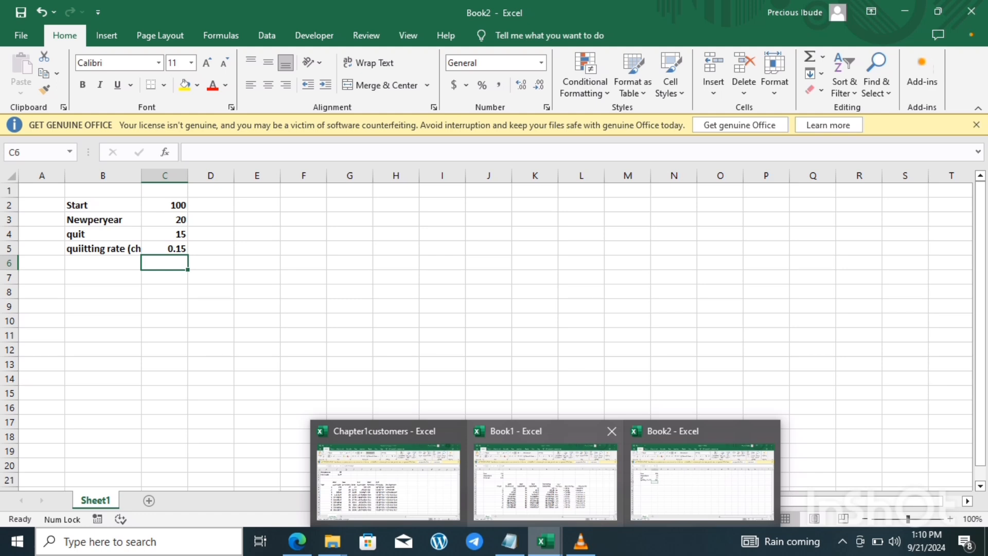
left_click(545, 481)
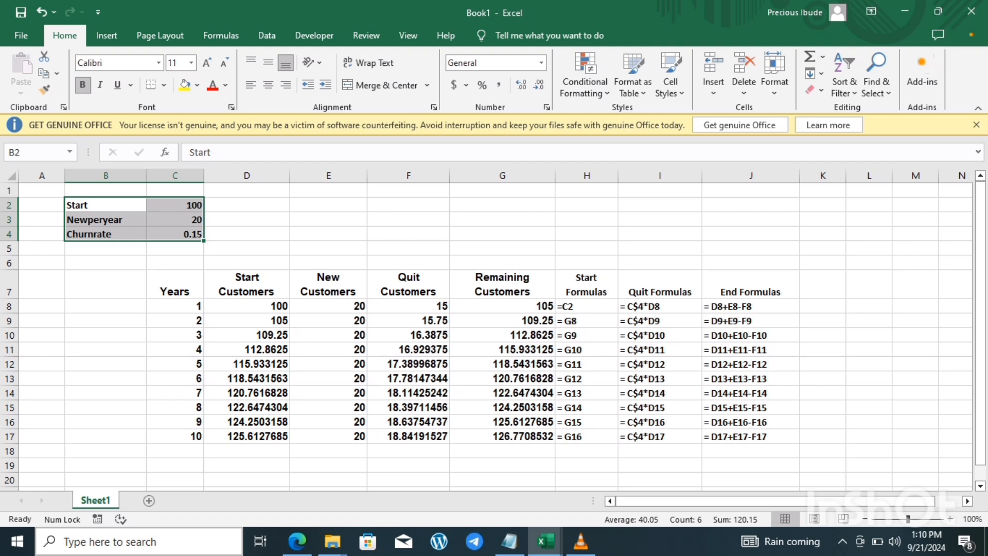
left_click(328, 451)
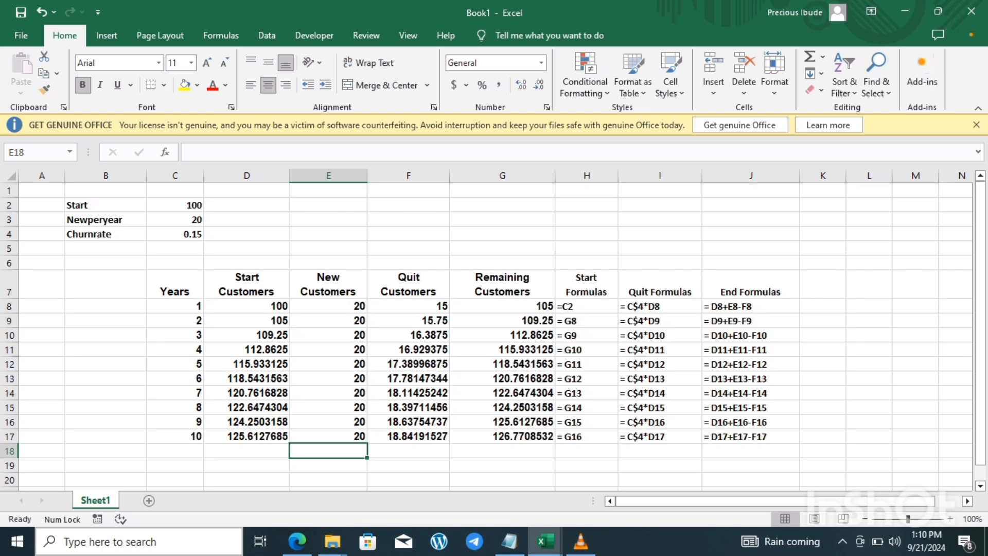
left_click(545, 541)
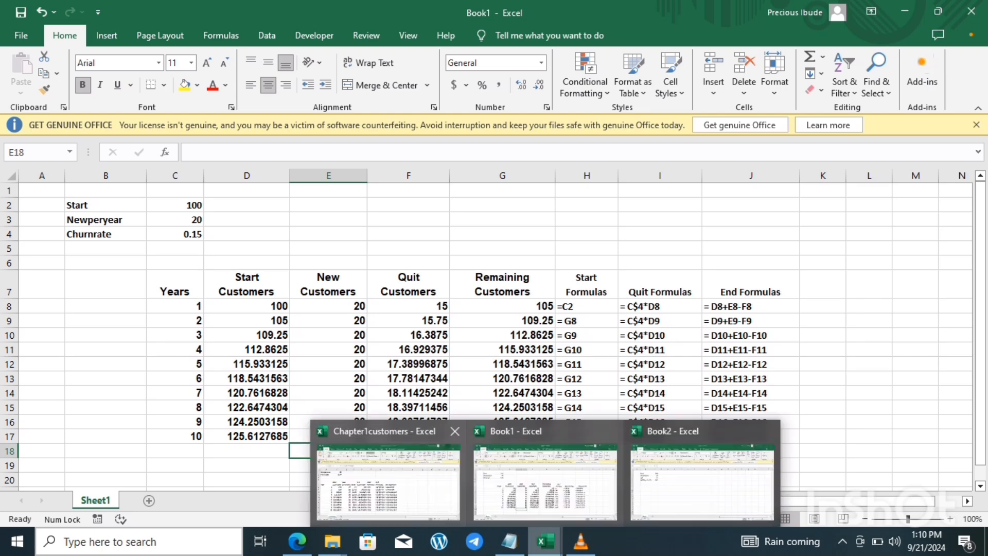
left_click(389, 481)
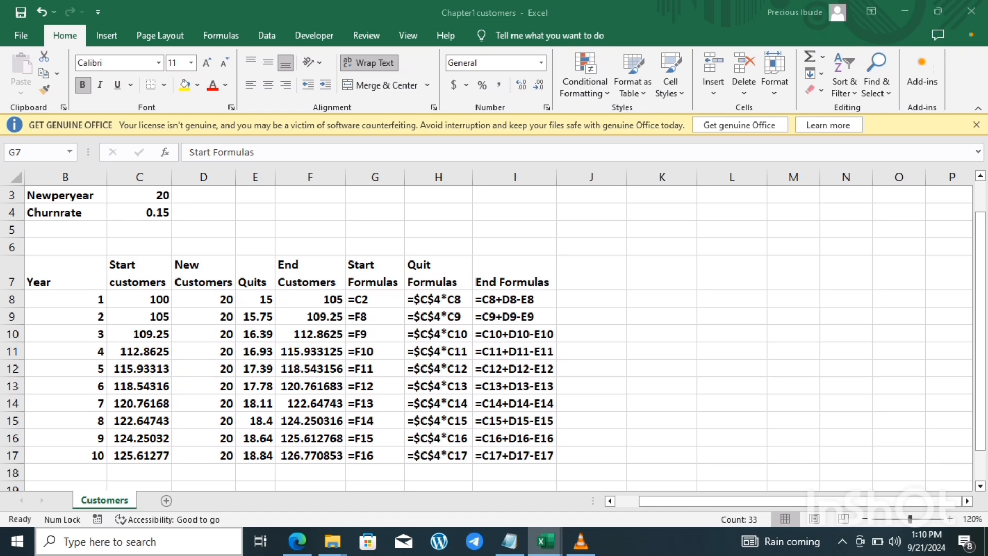
key("alt+Tab")
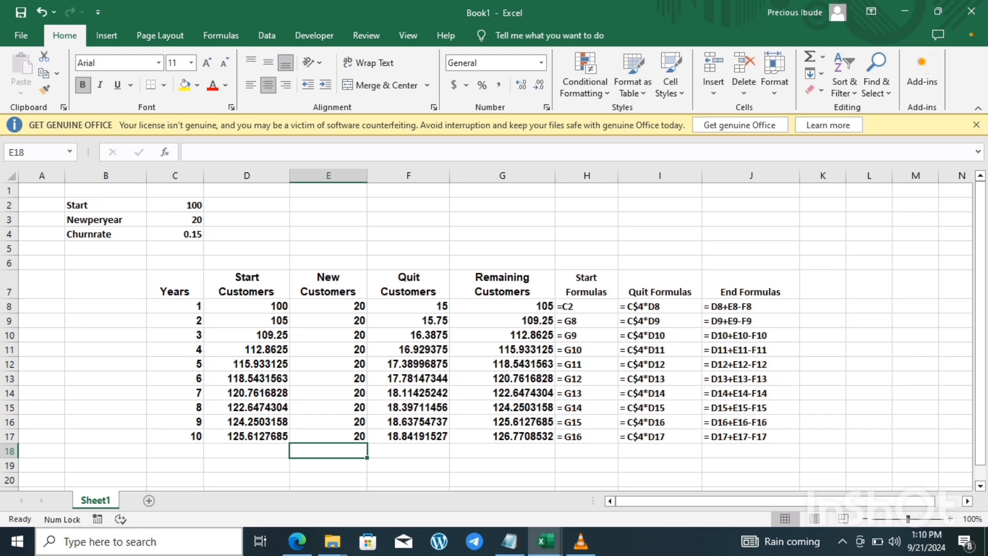
mouse_move(546, 542)
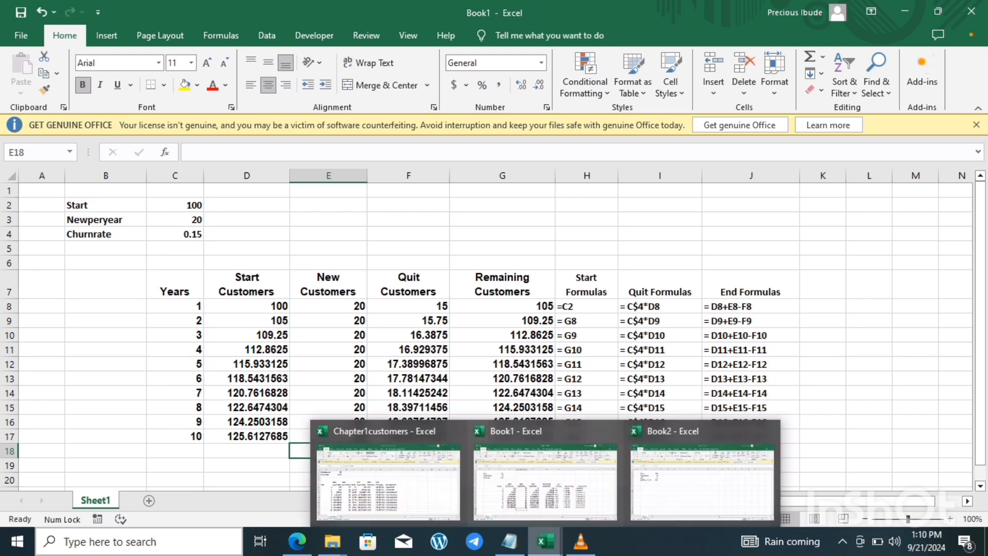
left_click(702, 482)
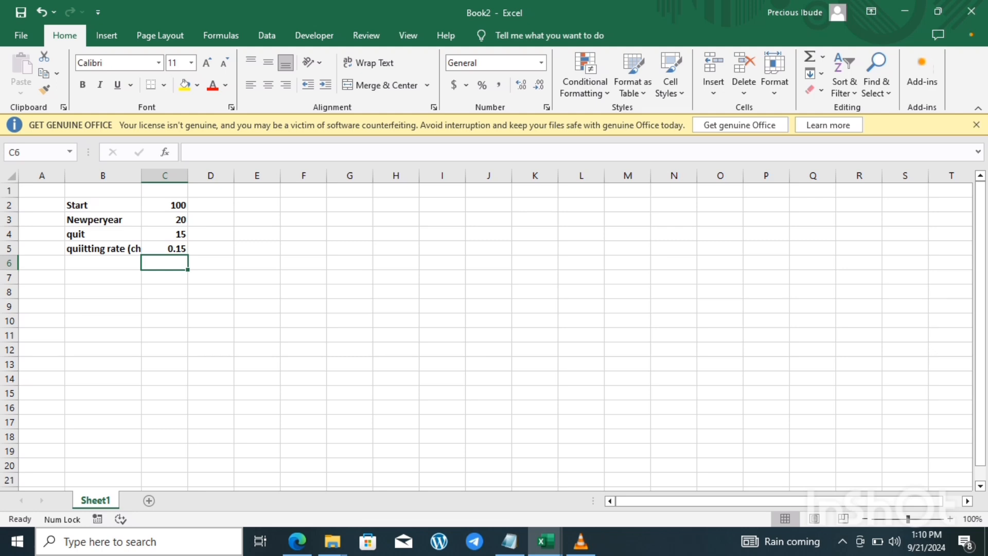
Step: Enter the column header "year" in D8 to begin the forecast table below the assumptions
left_click(211, 292)
type("ye")
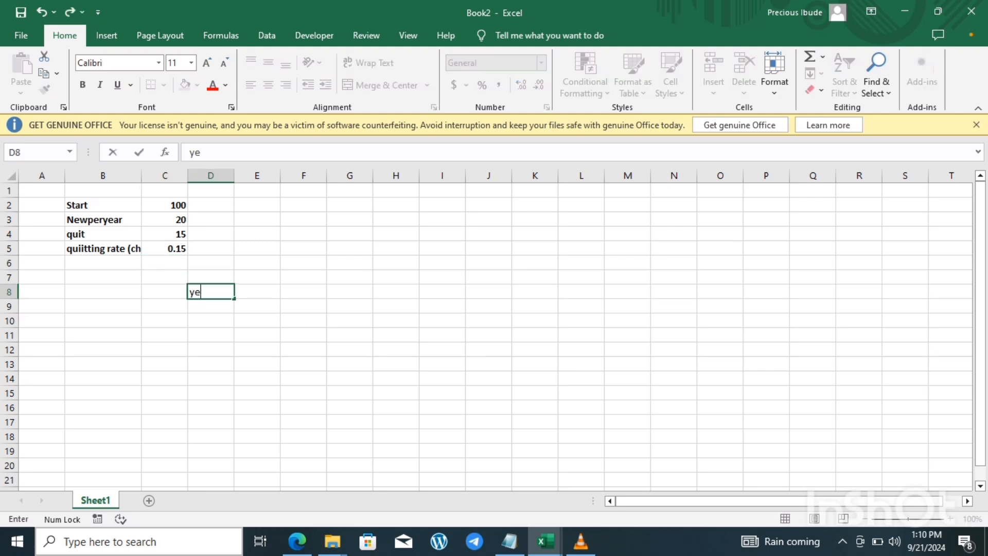
type("ar")
key("Return")
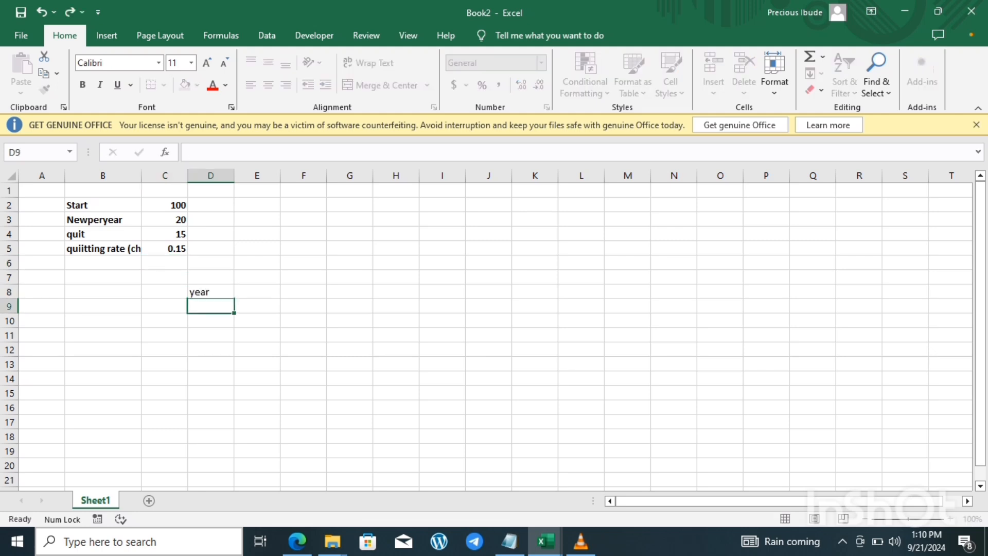
type("1")
left_click_drag(234, 312, 235, 428)
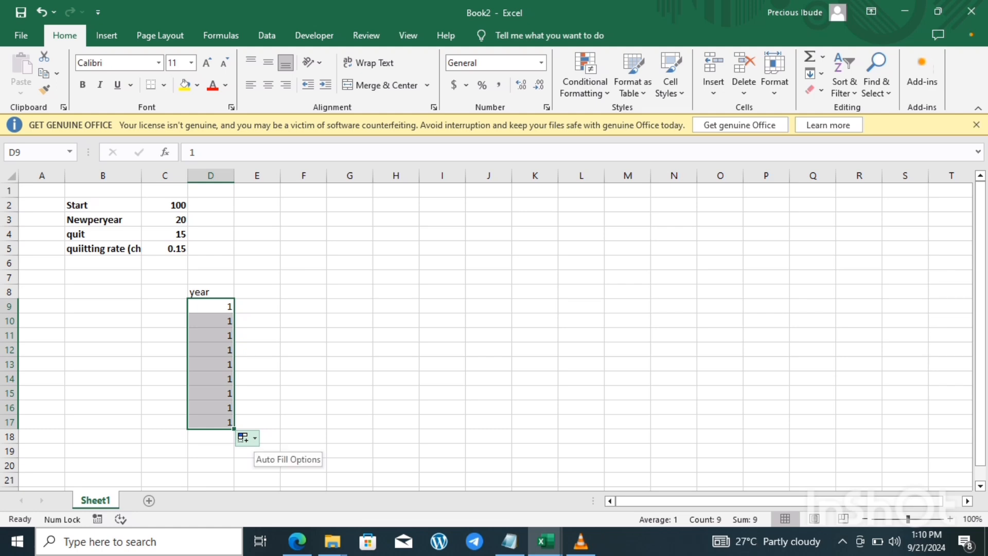
left_click(246, 438)
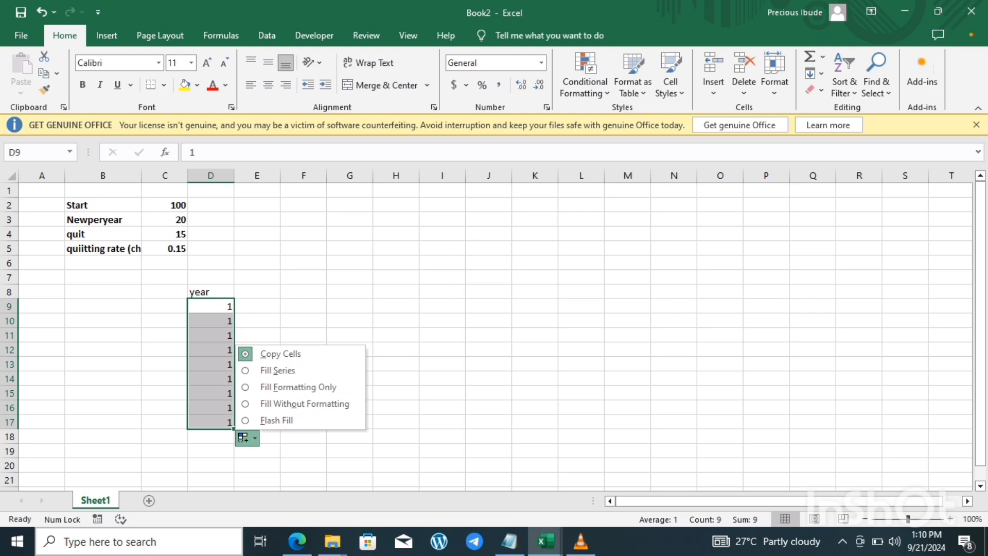
left_click(278, 371)
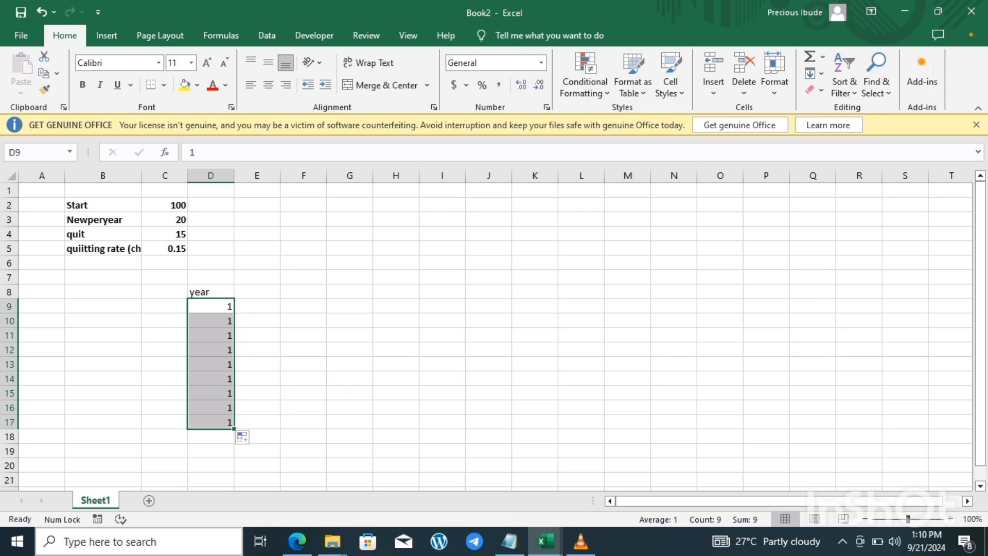
key("Delete")
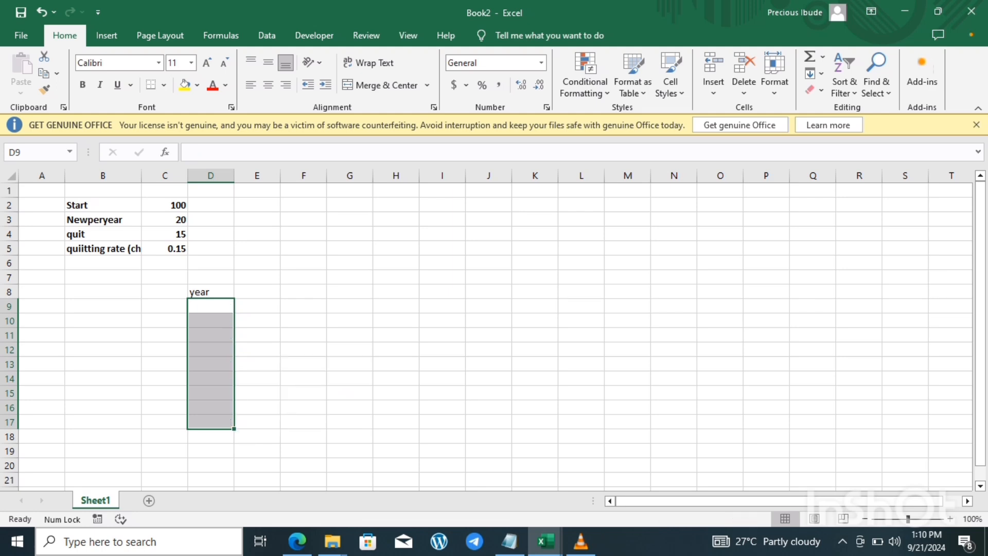
Step: Number the years 1 to 10 in D9:D18 as a filled series starting from 1
left_click(210, 306)
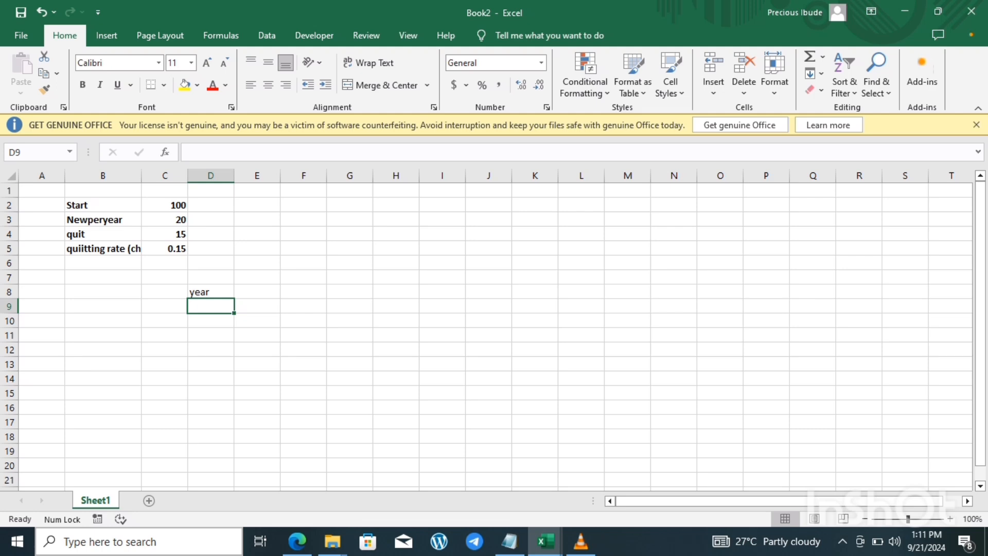
type("1")
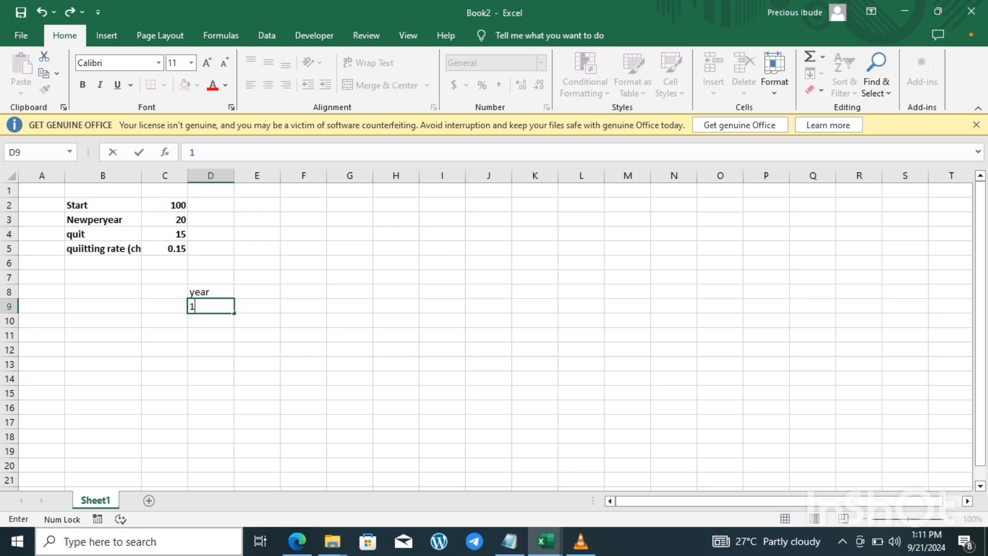
left_click_drag(235, 313, 235, 443)
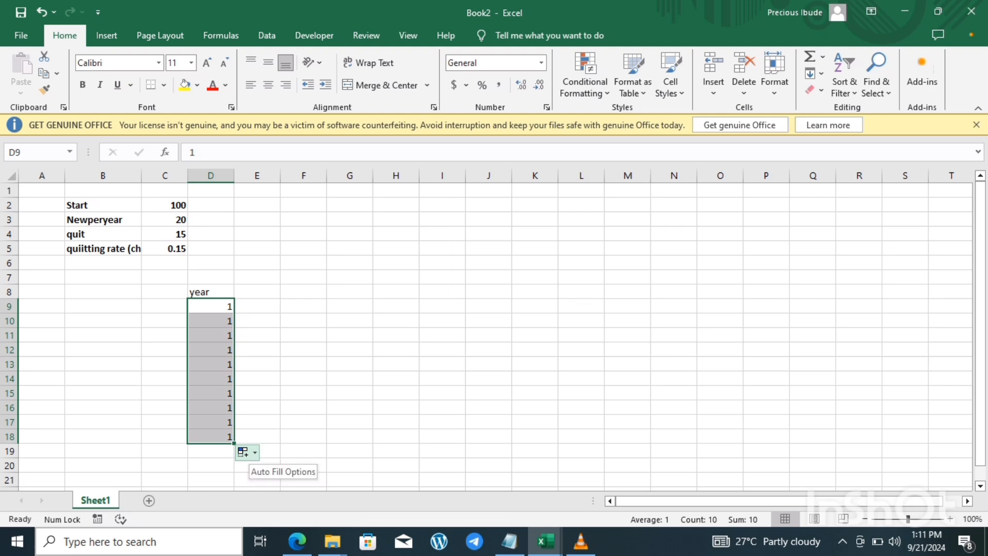
left_click(247, 452)
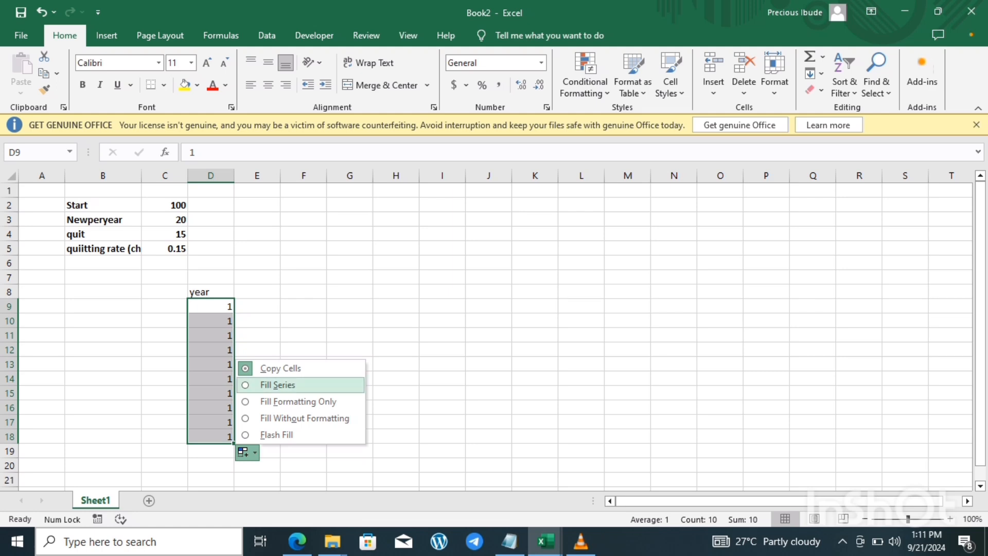
left_click(277, 385)
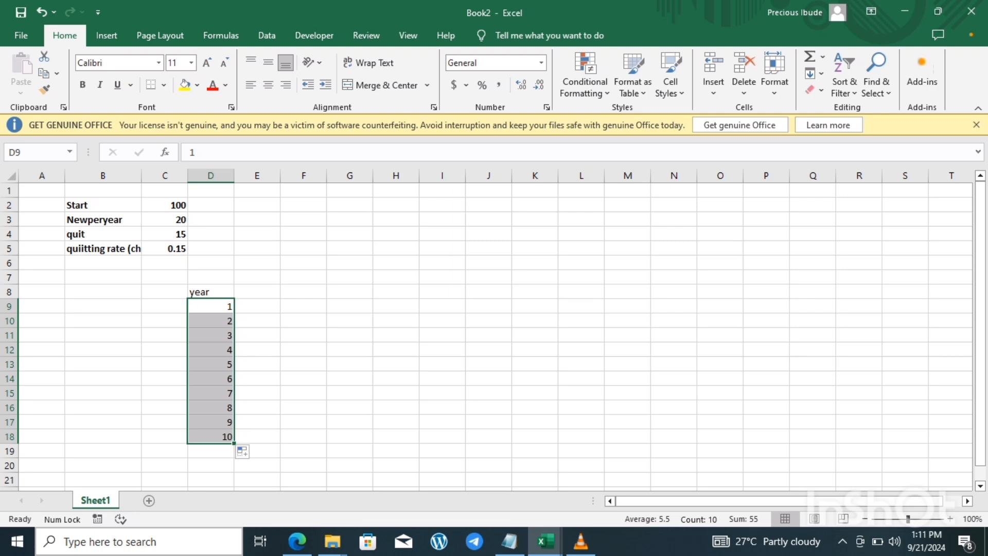
Step: Enter the header "starting customers" in E8 and widen column E to fit it
left_click(256, 291)
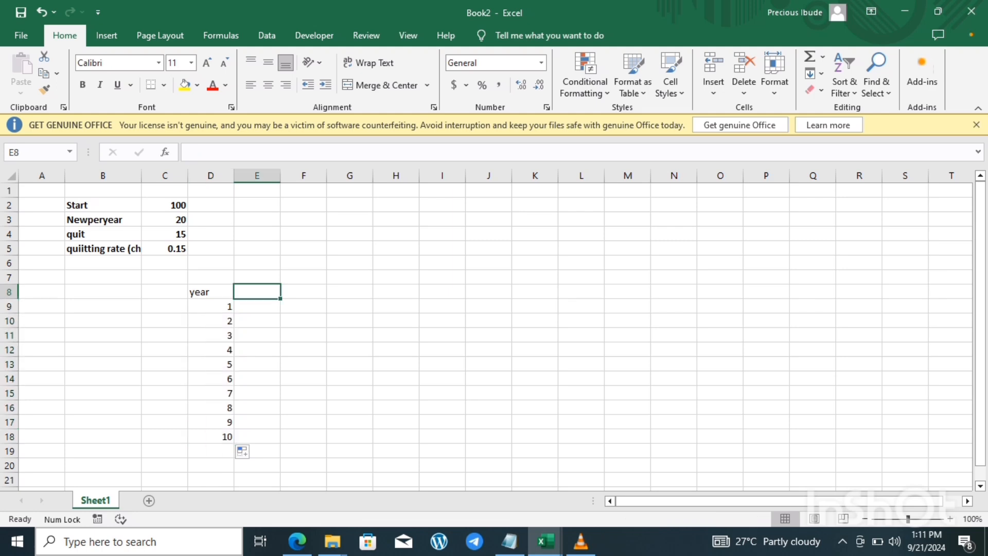
left_click_drag(280, 175, 301, 175)
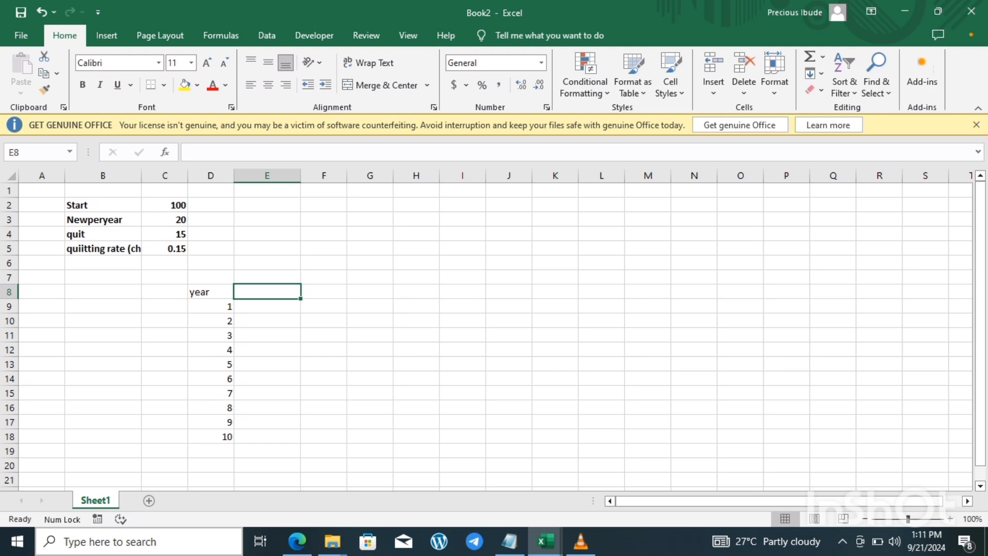
type("st")
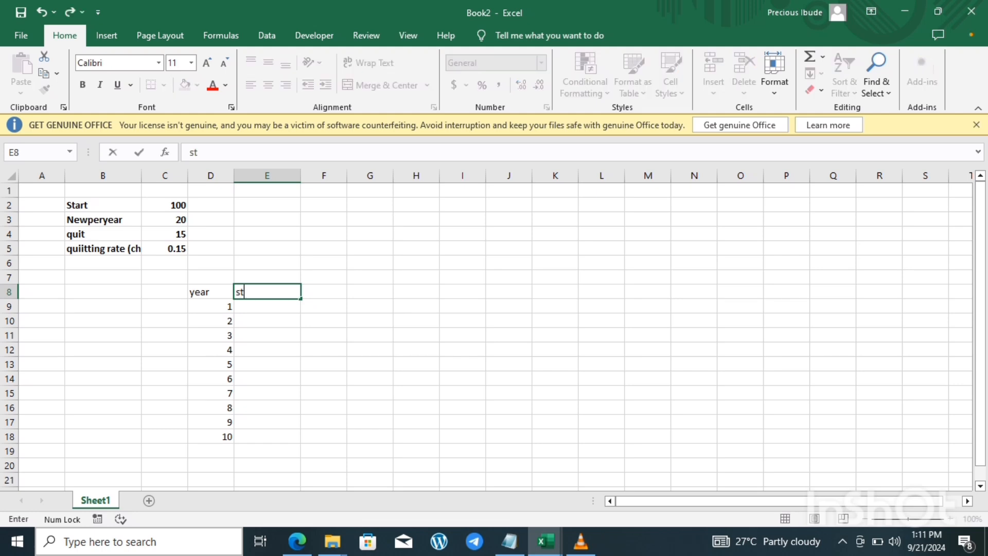
type("arting custo")
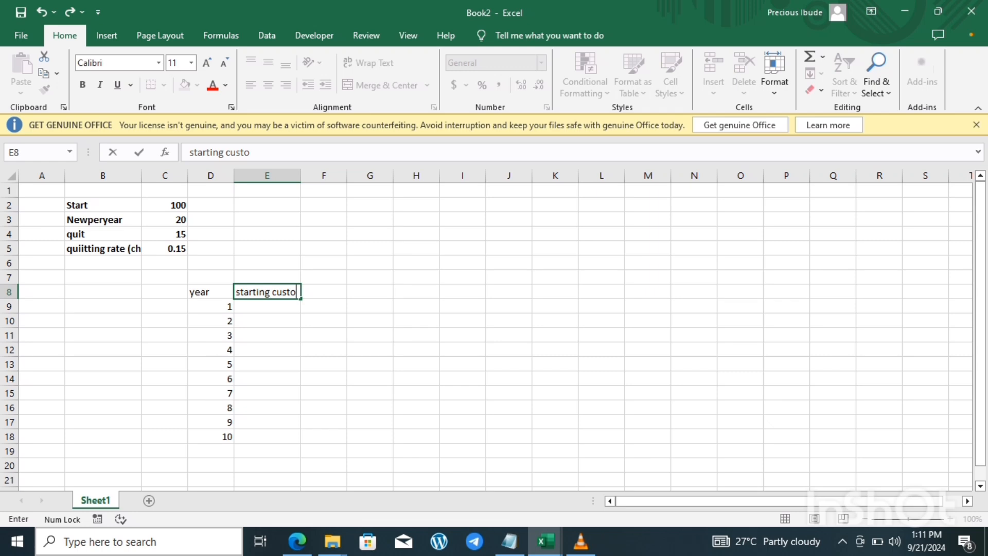
type("mers")
key("Return")
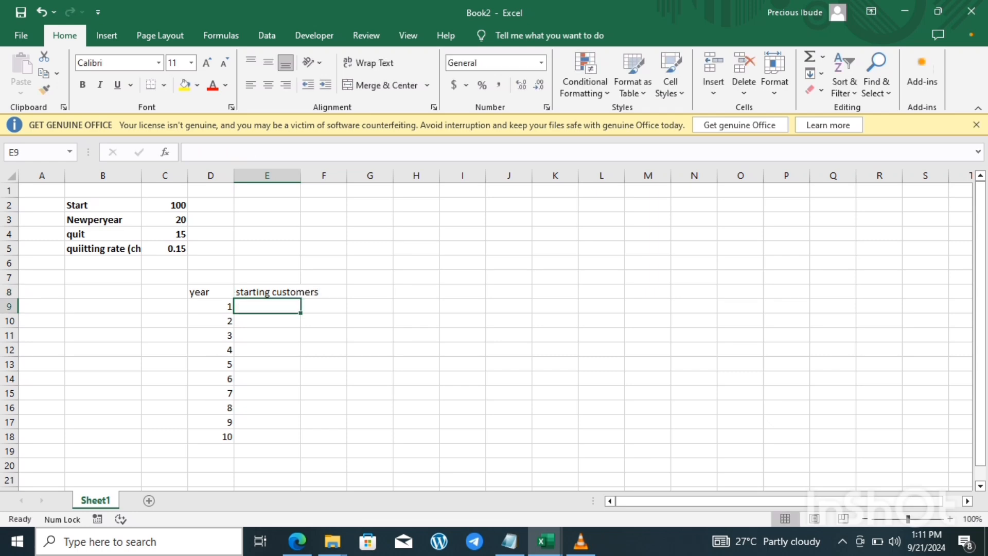
left_click_drag(300, 176, 330, 175)
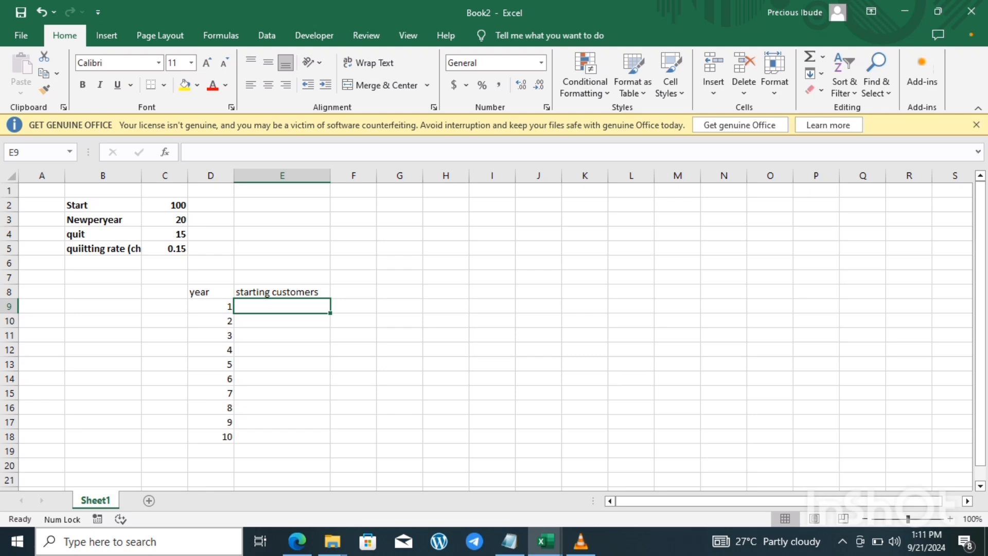
Step: Widen column F and enter the header "new customers" in F8
left_click(354, 291)
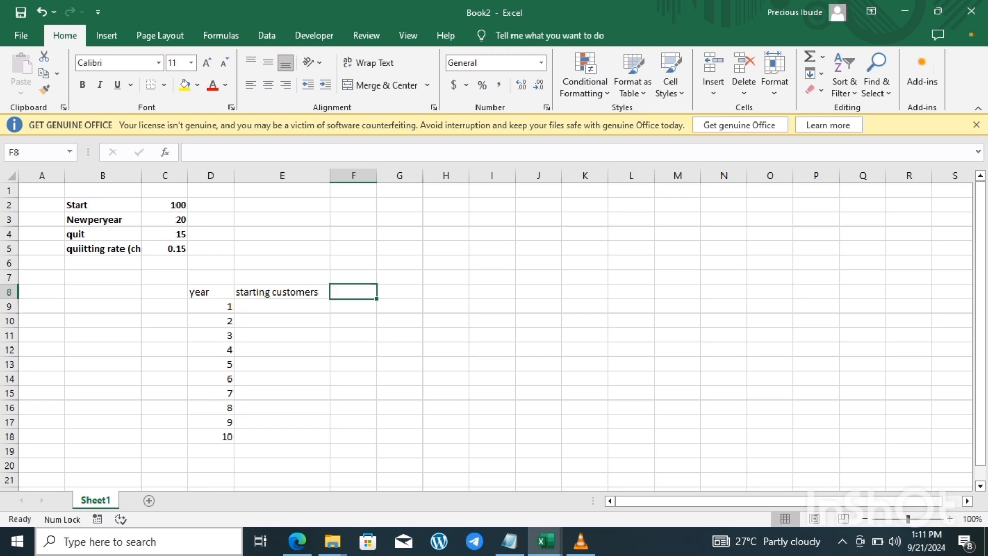
left_click_drag(377, 176, 402, 175)
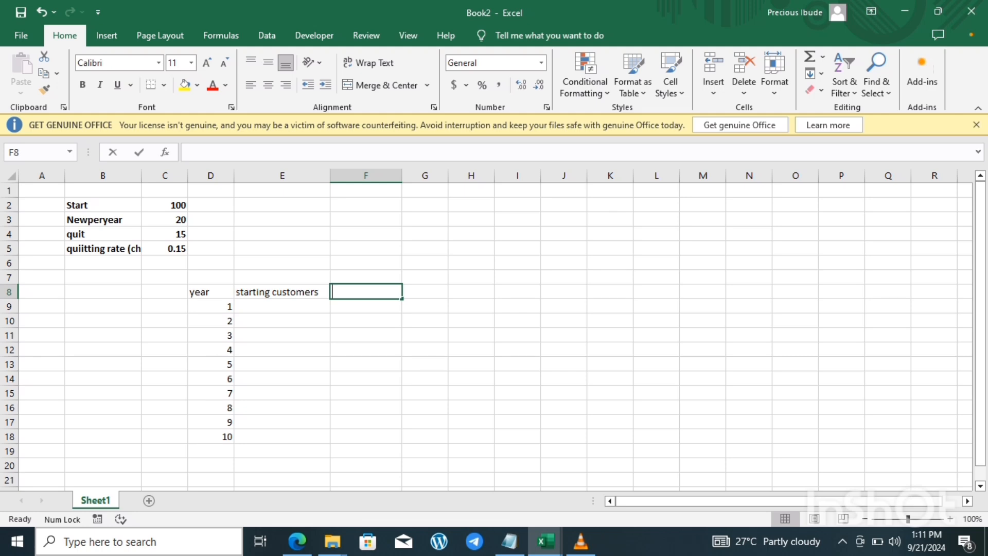
type("new cu")
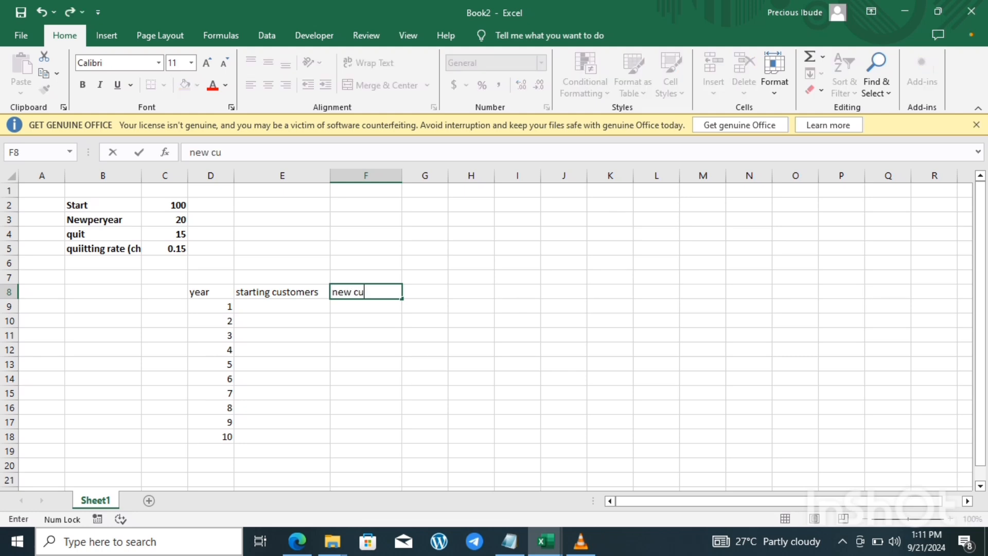
type("stomers")
key("Tab")
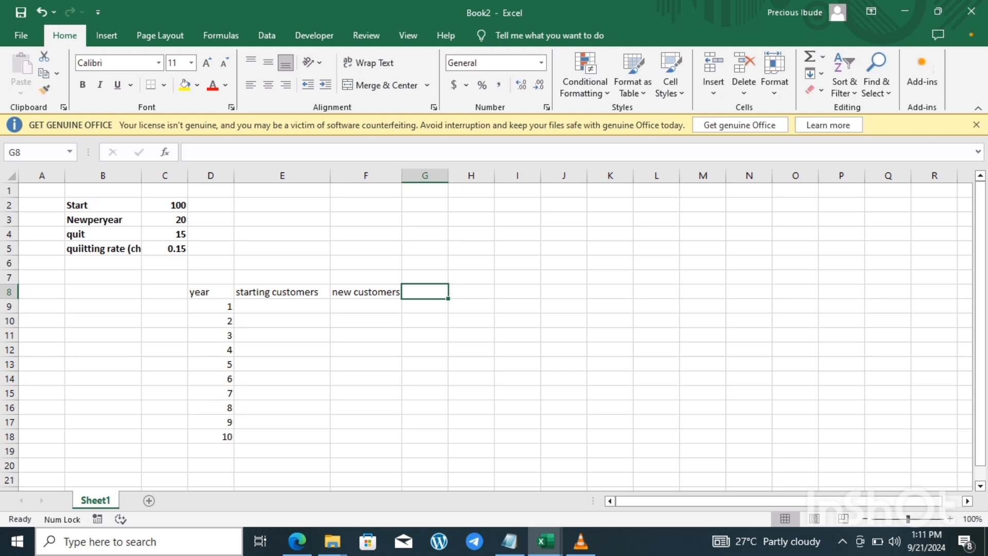
Step: Enter the header "quitting customers" in G8 and widen column G to fit it
left_click_drag(448, 176, 478, 176)
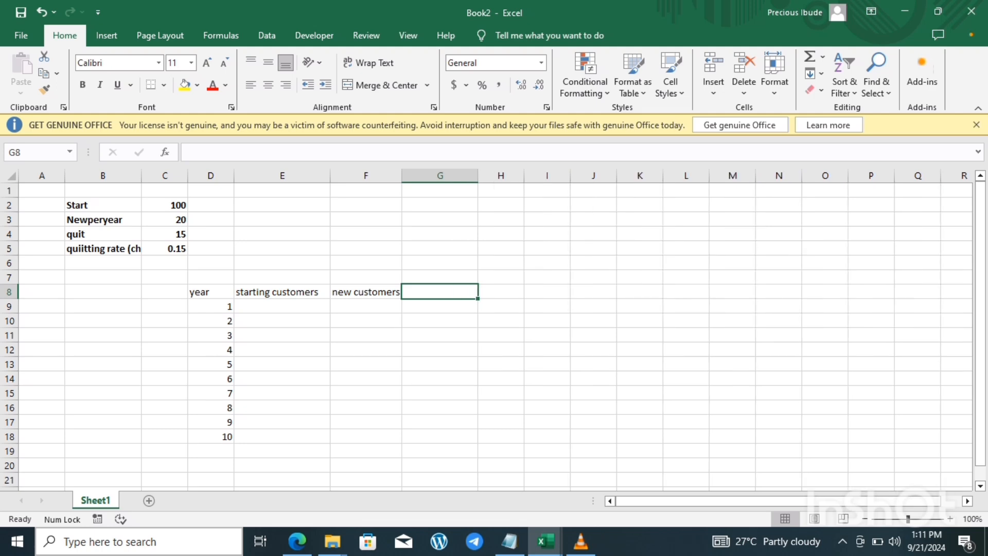
type("q")
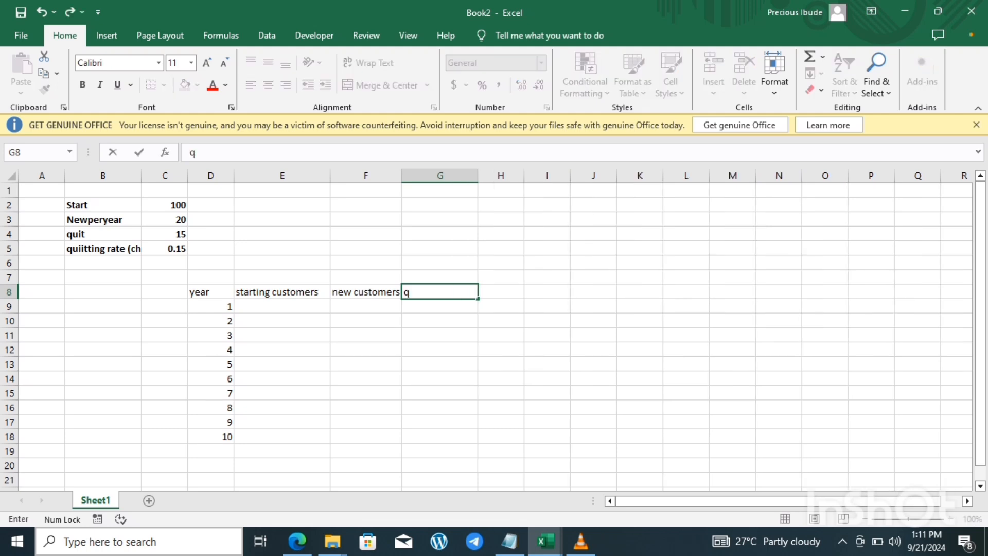
type("uitting cu")
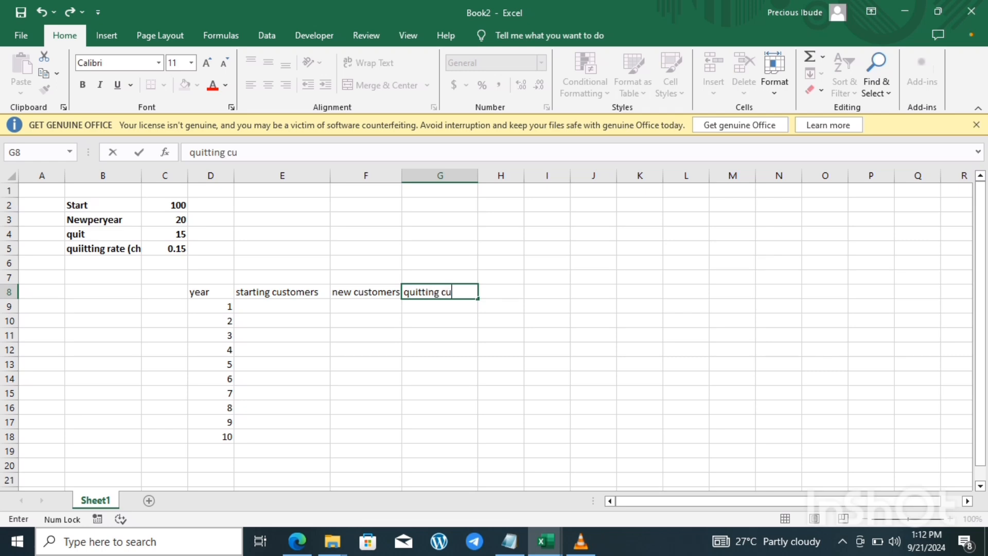
type("stomers")
key("Return")
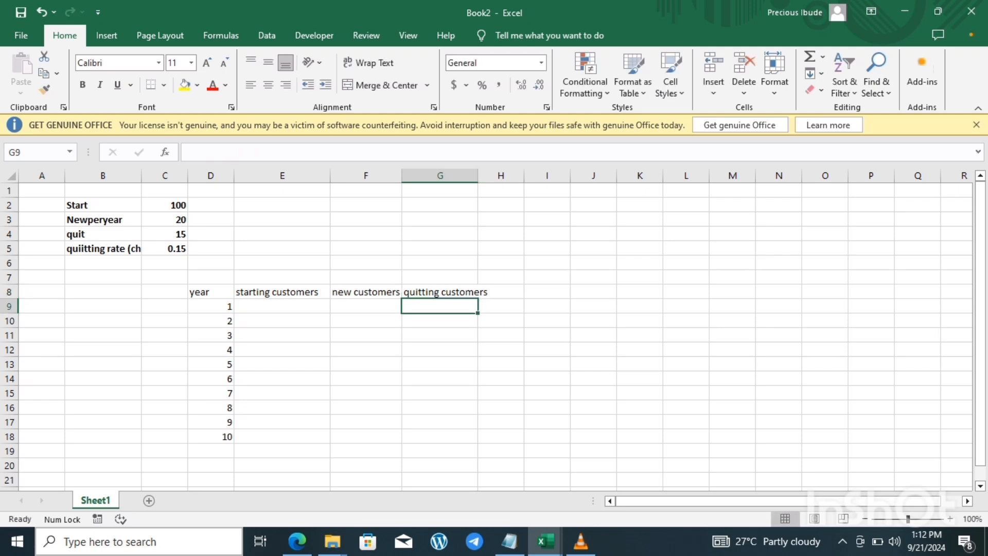
left_click_drag(477, 176, 495, 175)
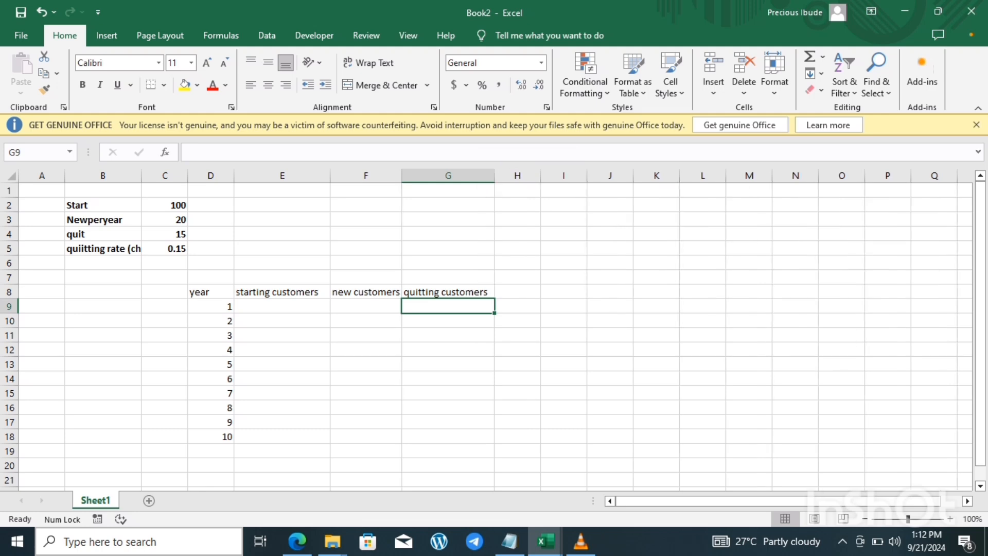
Step: Enter the header "remaining customers" in H8 to complete the forecast table's header row
left_click(517, 292)
type("re")
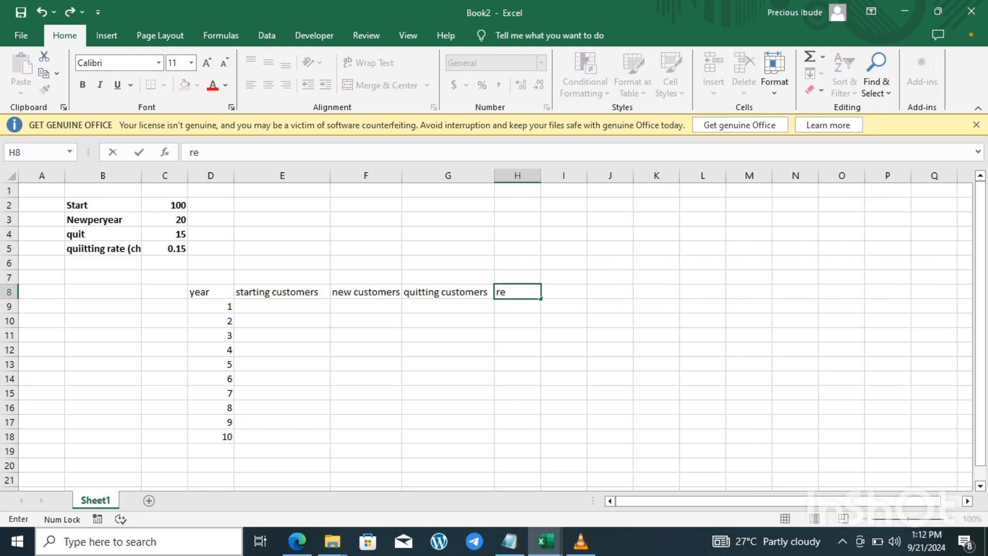
type("maining")
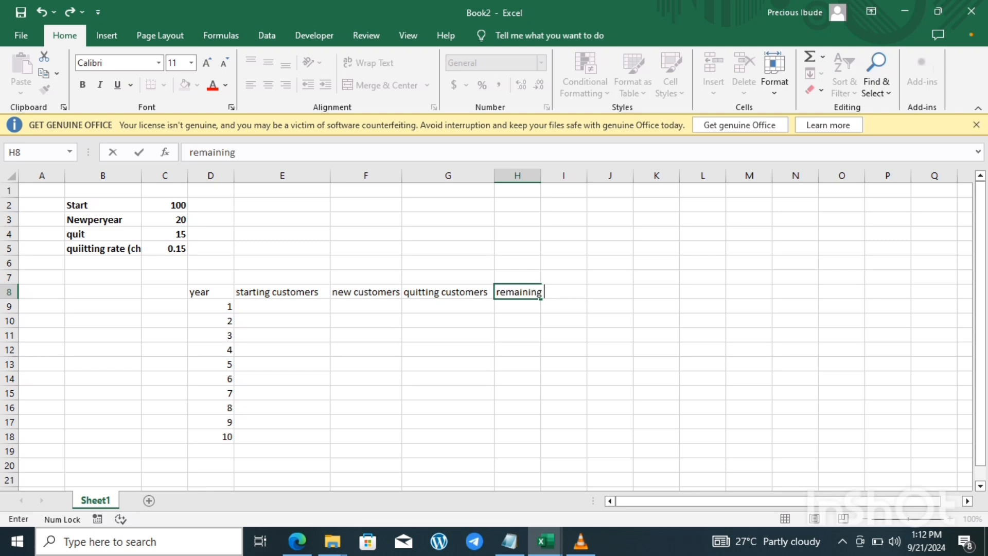
type(" customers")
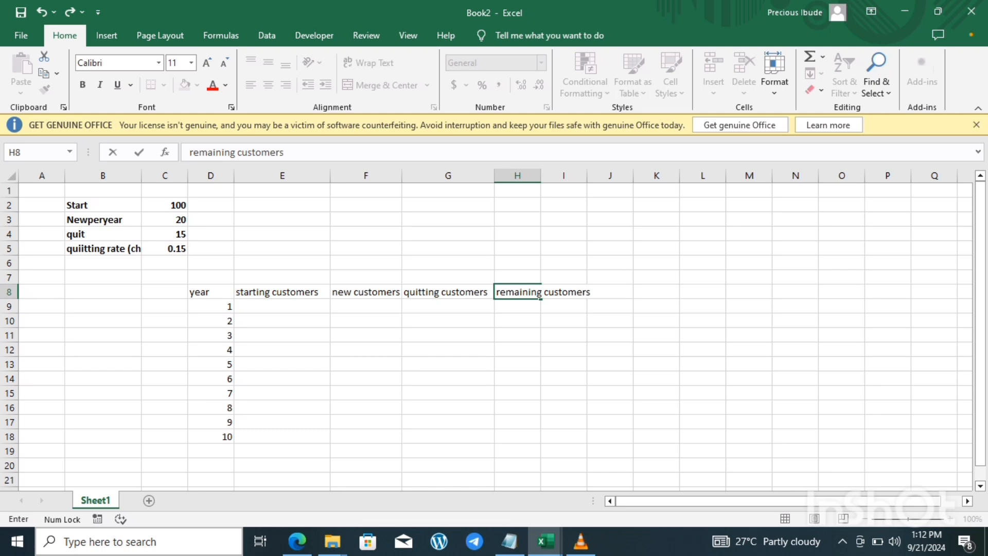
key("Return")
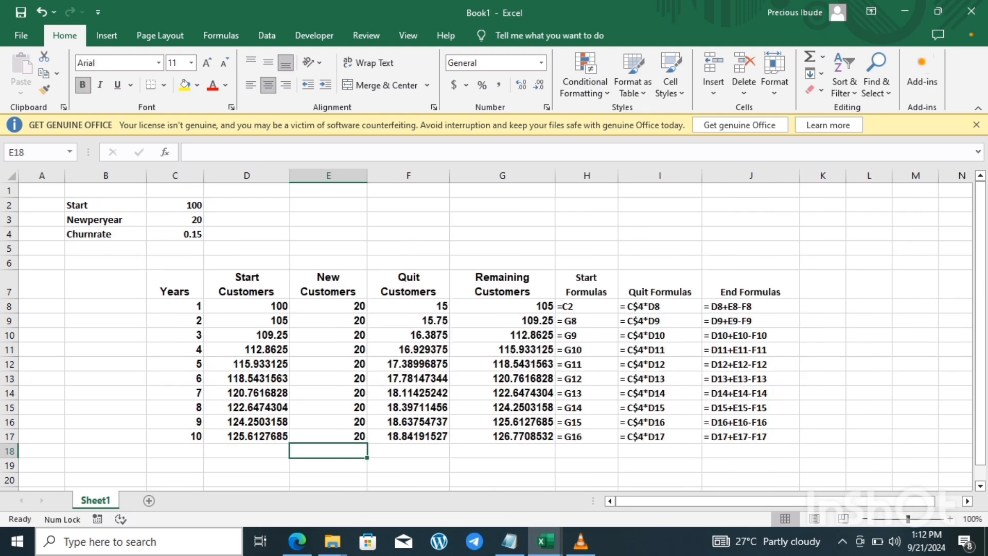
Step: In the finished Book1 example, try a Start value of 120 in C2 and undo the change
left_click(175, 205)
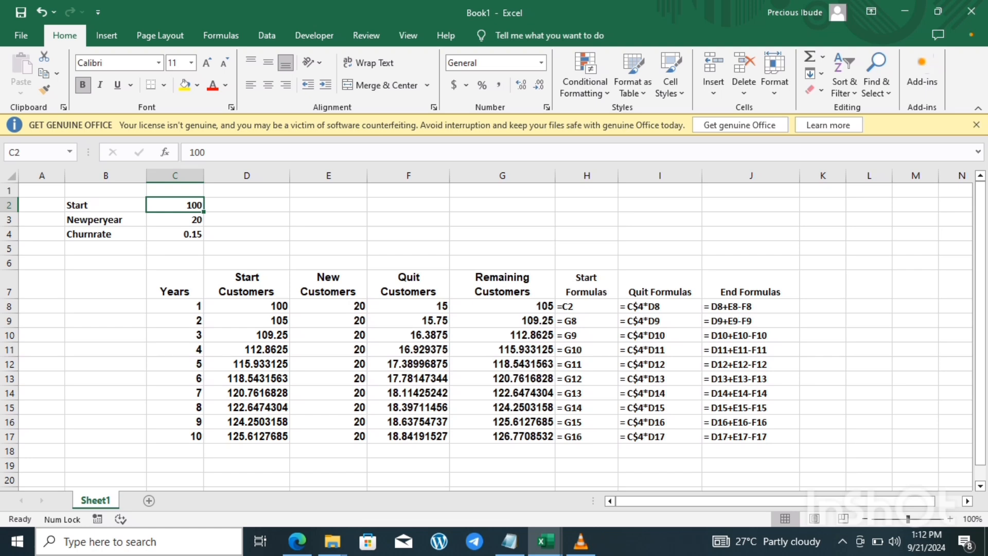
left_click(247, 437)
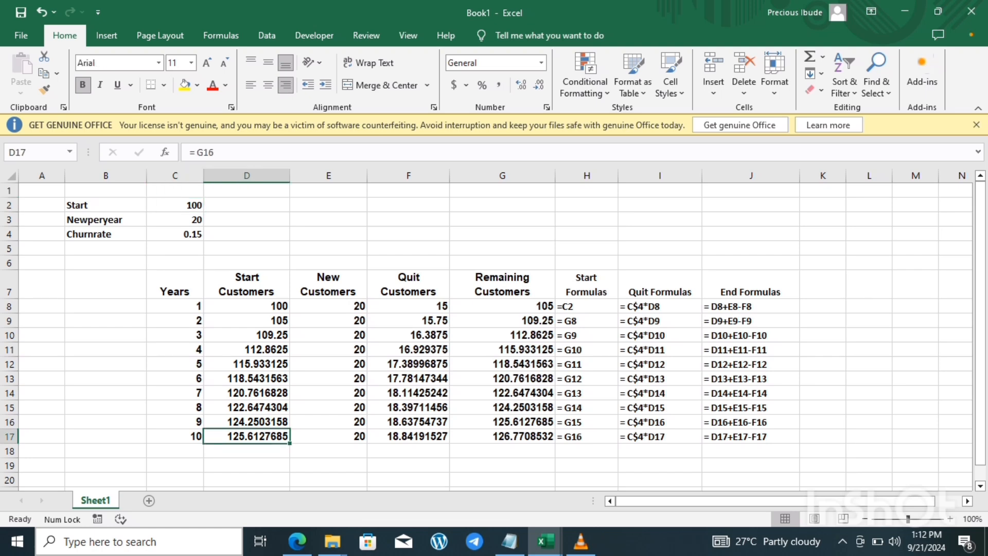
left_click(175, 205)
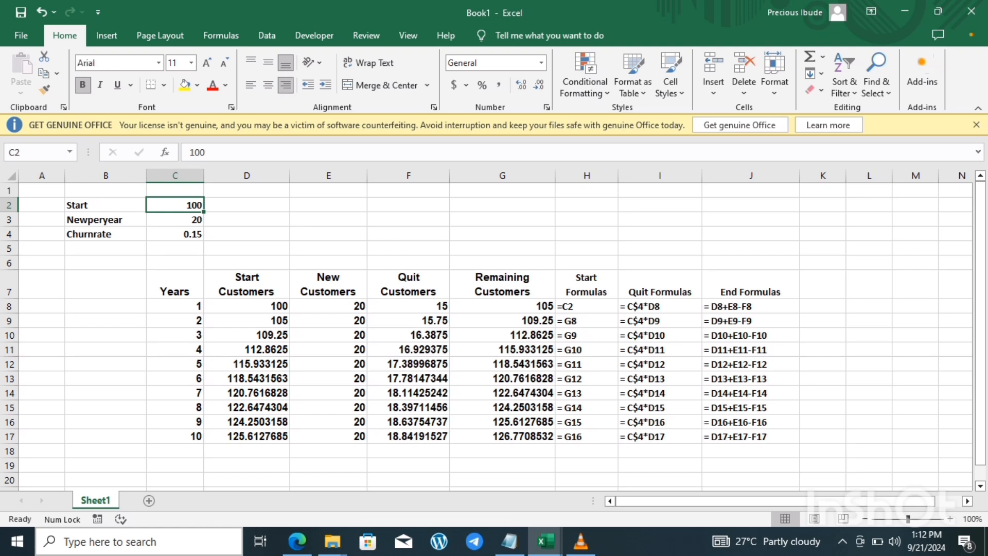
type("1")
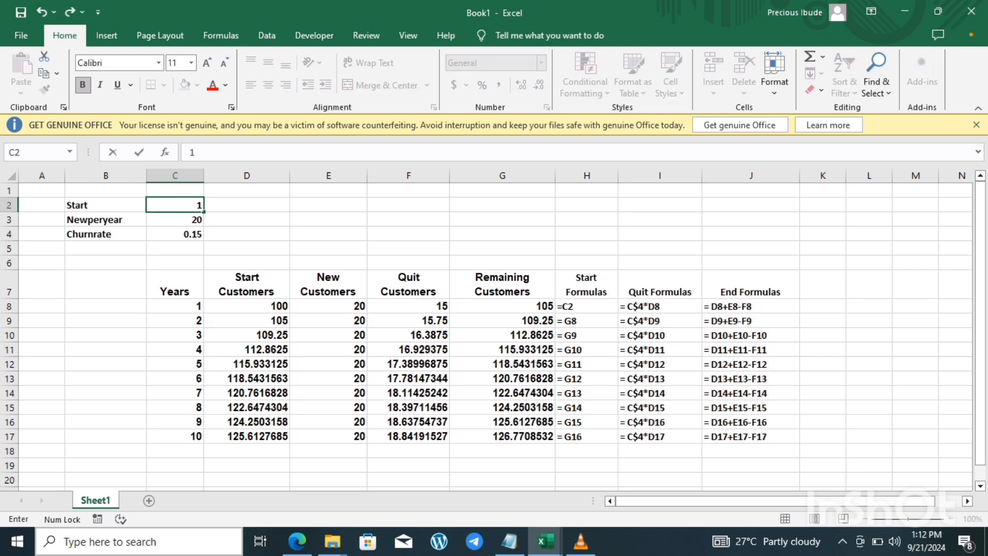
type("20")
key("Return")
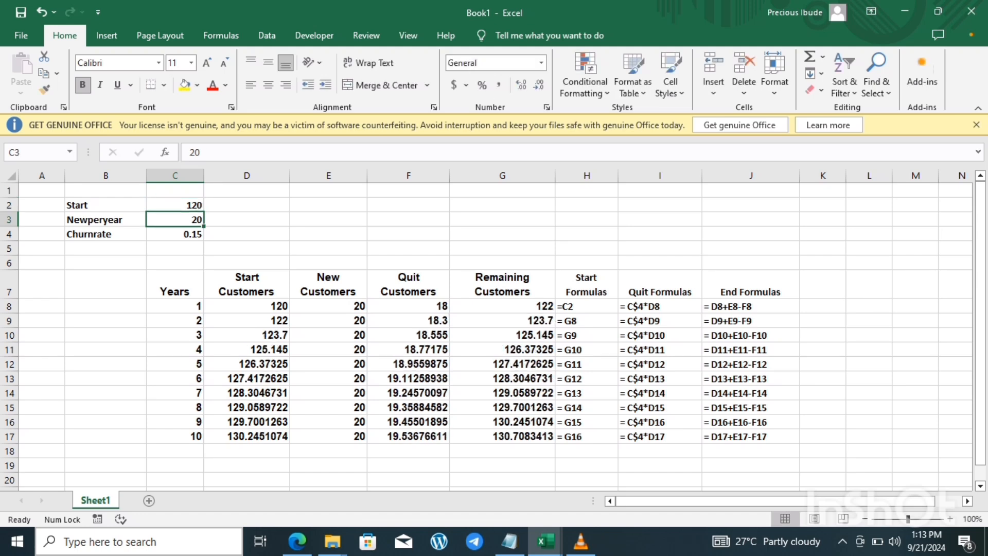
key("ctrl+z")
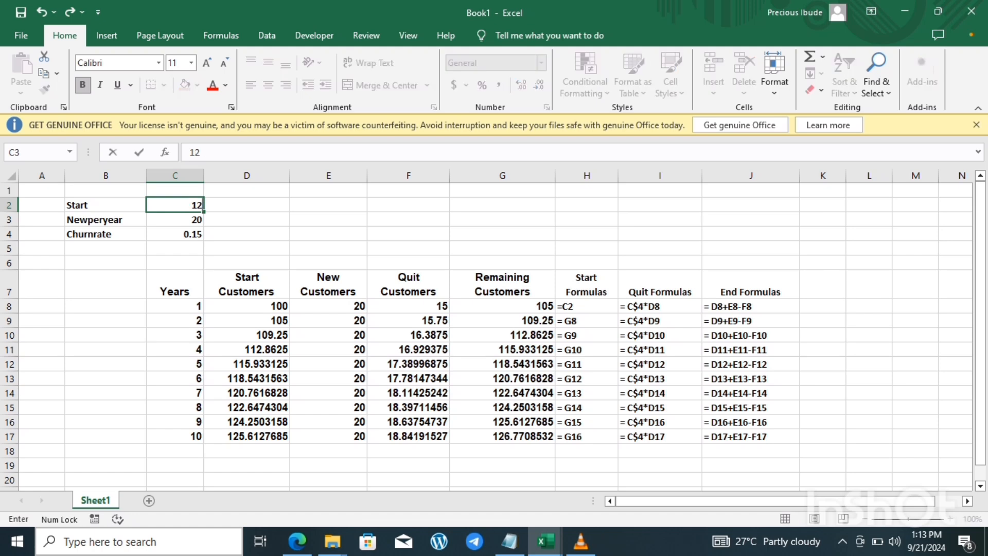
Step: Set the Start value in C2 of Book1 to 120 and select the Start label and value for review
type("0")
key("Return")
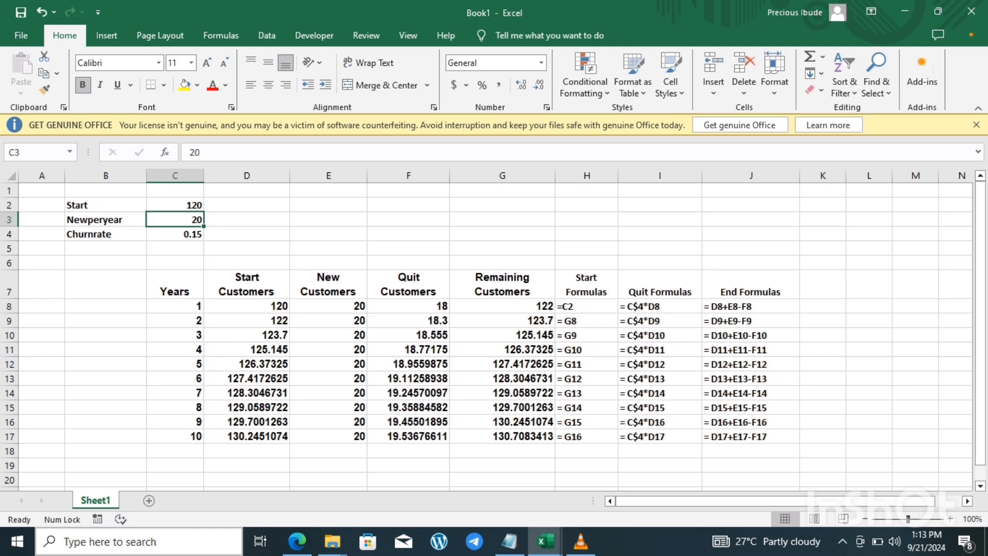
left_click(106, 205)
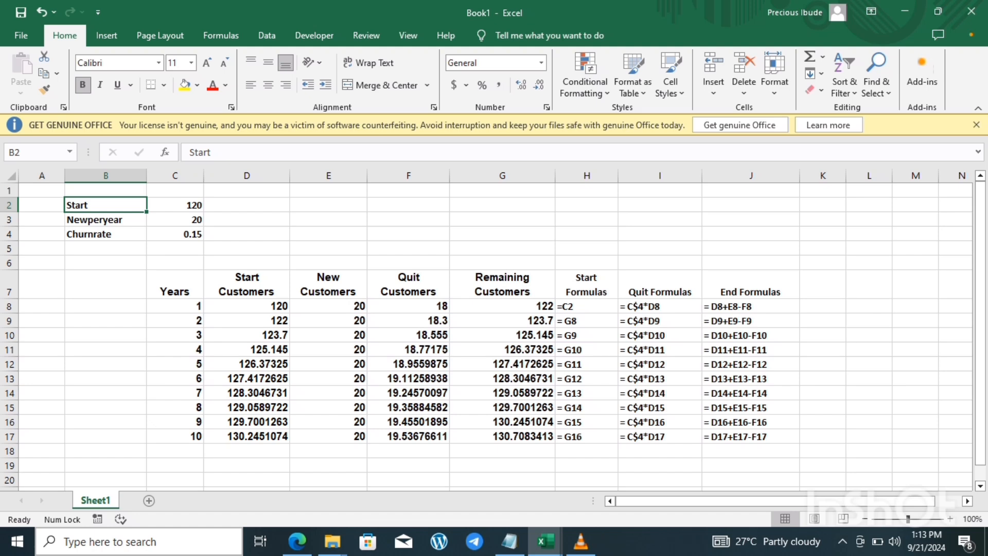
left_click(175, 205)
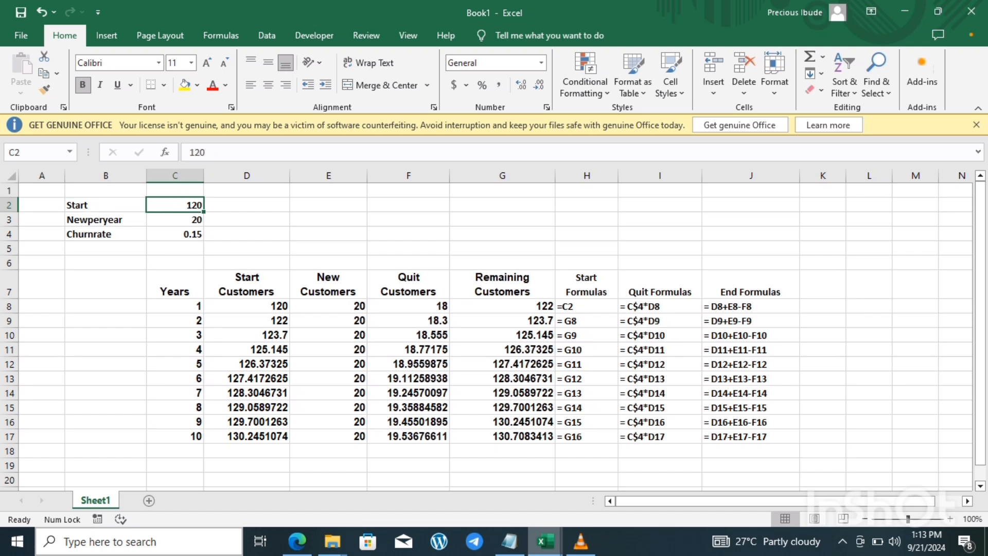
Step: Switch to the Book2 workbook and link the year 1 starting customers in E9 to the Start assumption with =C2
key("alt+Tab")
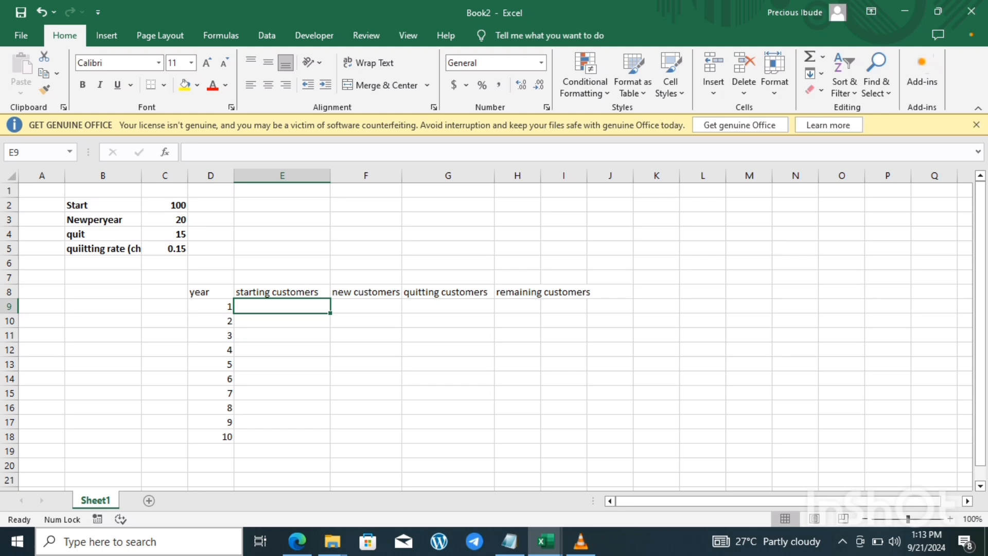
type("=")
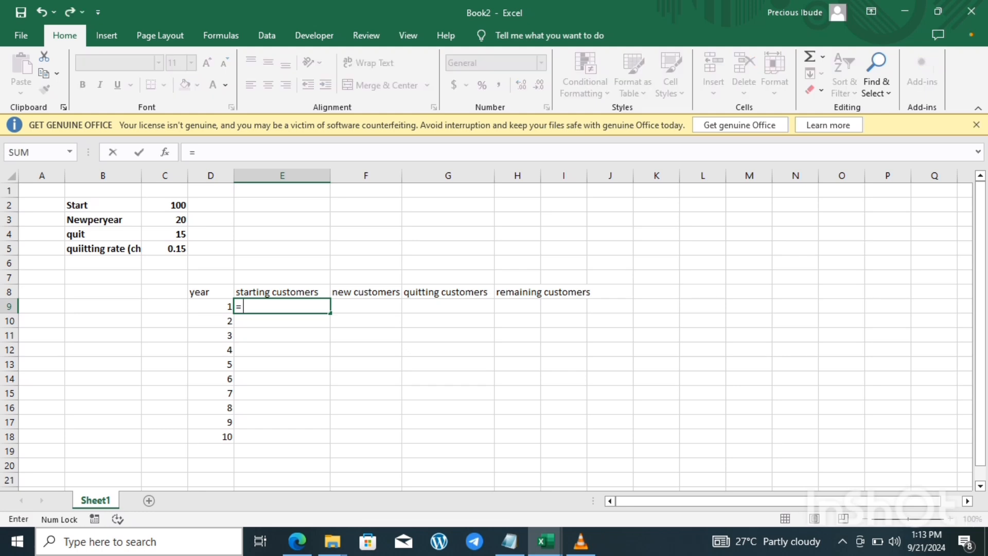
left_click(165, 206)
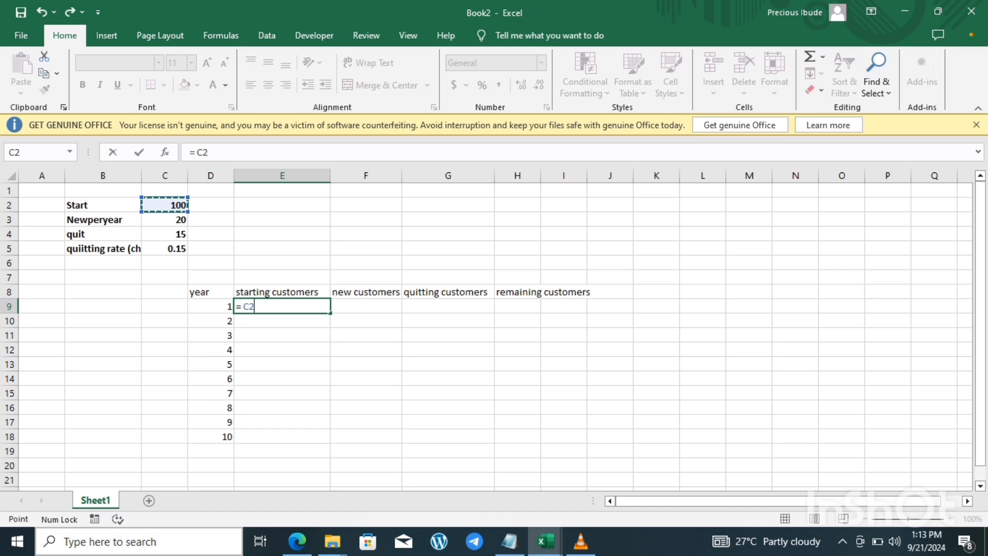
key("Return")
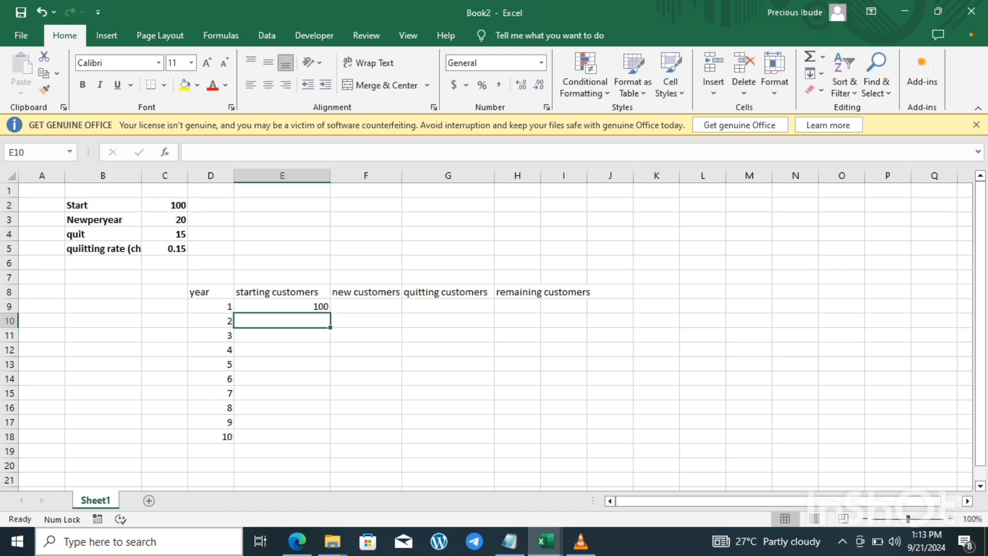
Step: Link the year 1 new customers in F9 to the Newperyear assumption with =C3
left_click(366, 306)
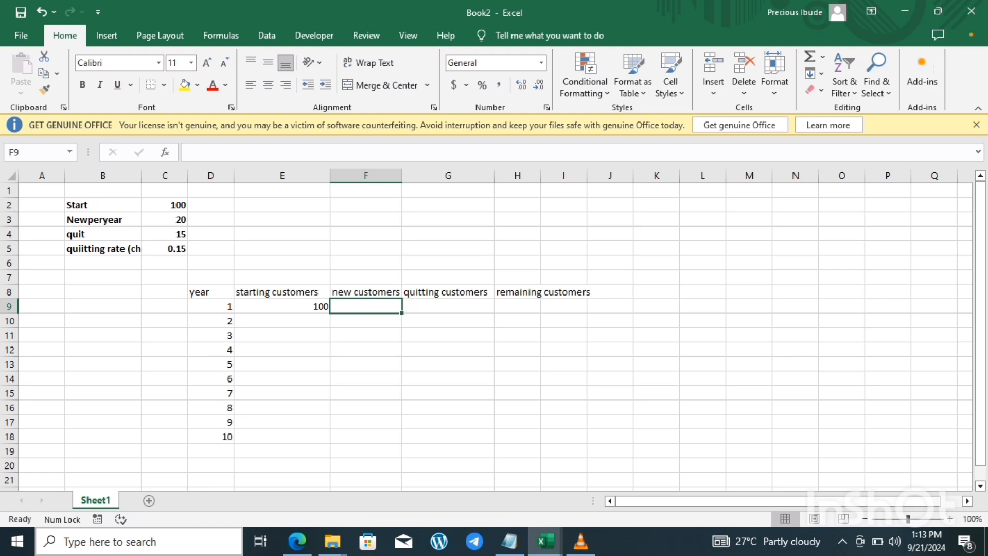
type("=")
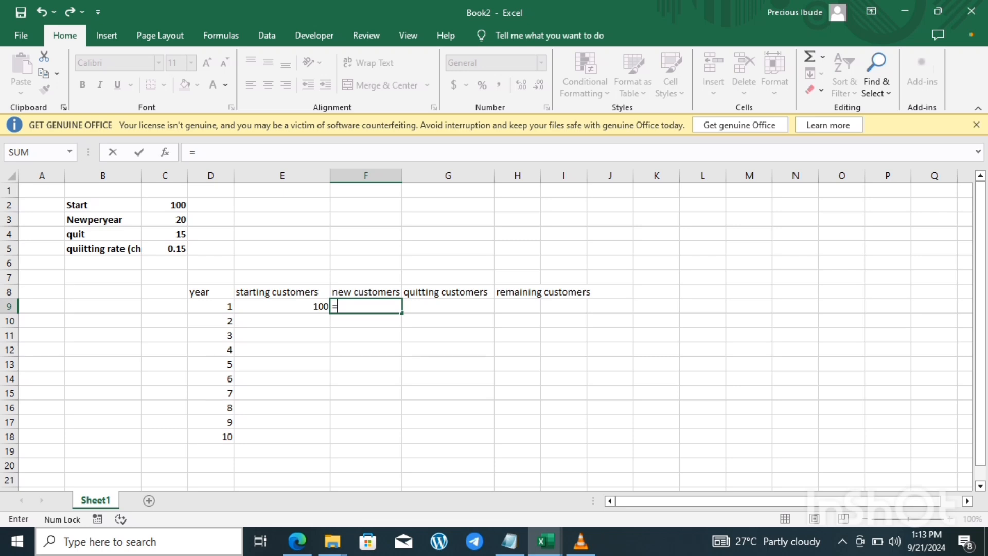
left_click(164, 220)
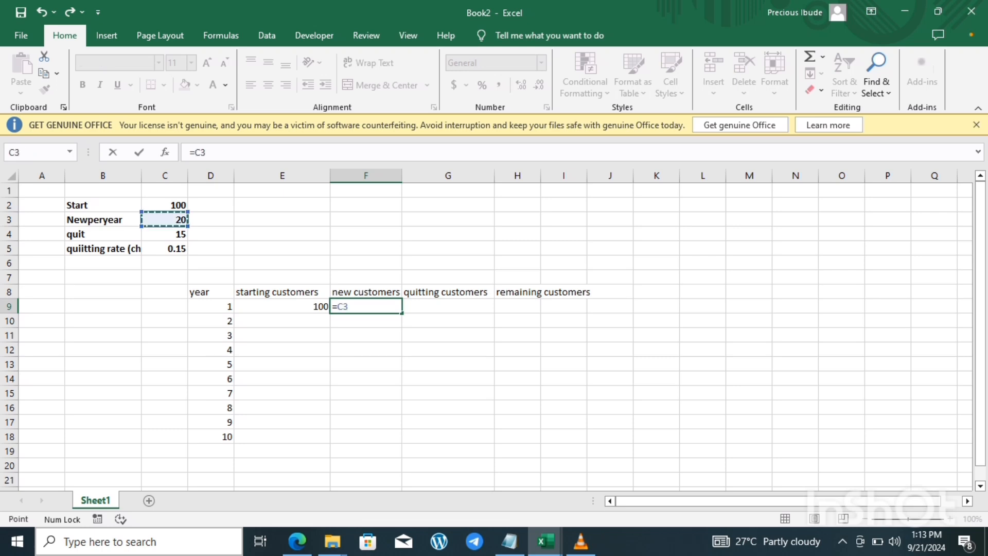
key("Return")
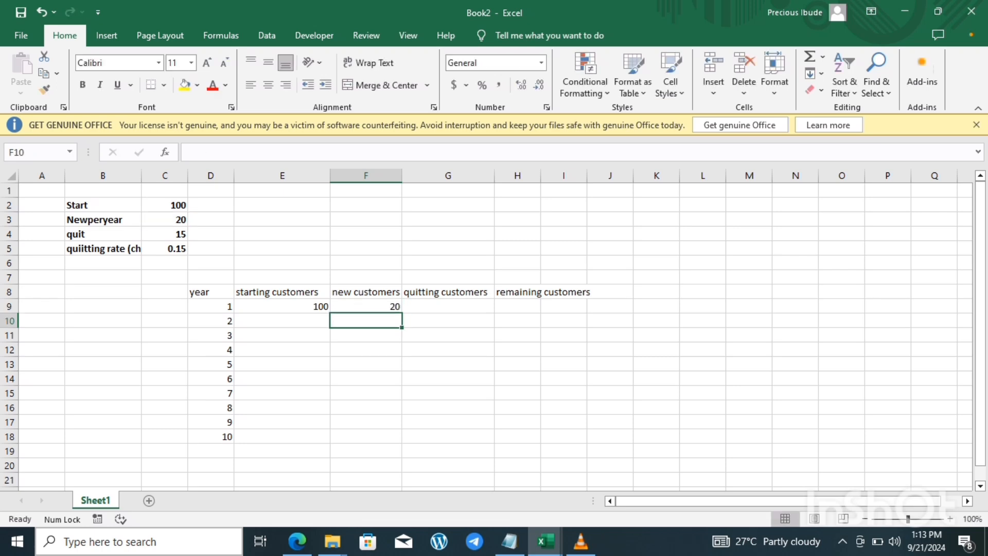
Step: Clear the starting customers formula in E9 and re-enter it as =C2
left_click(282, 307)
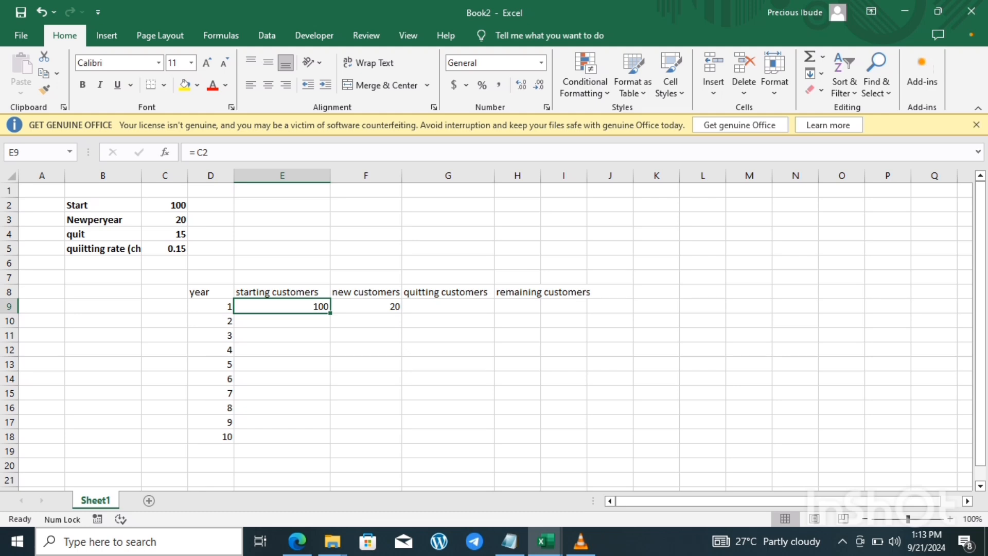
key("BackSpace")
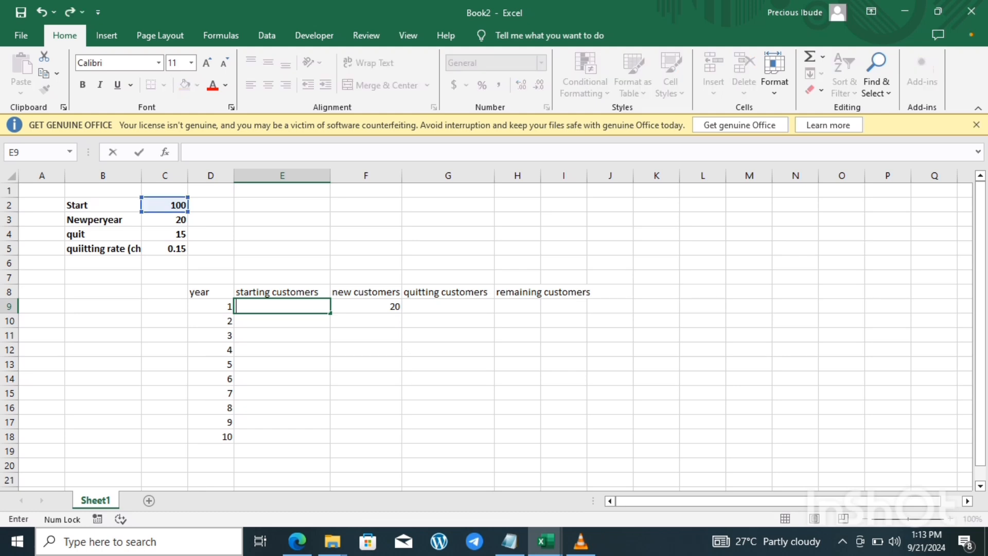
type("=")
left_click(164, 206)
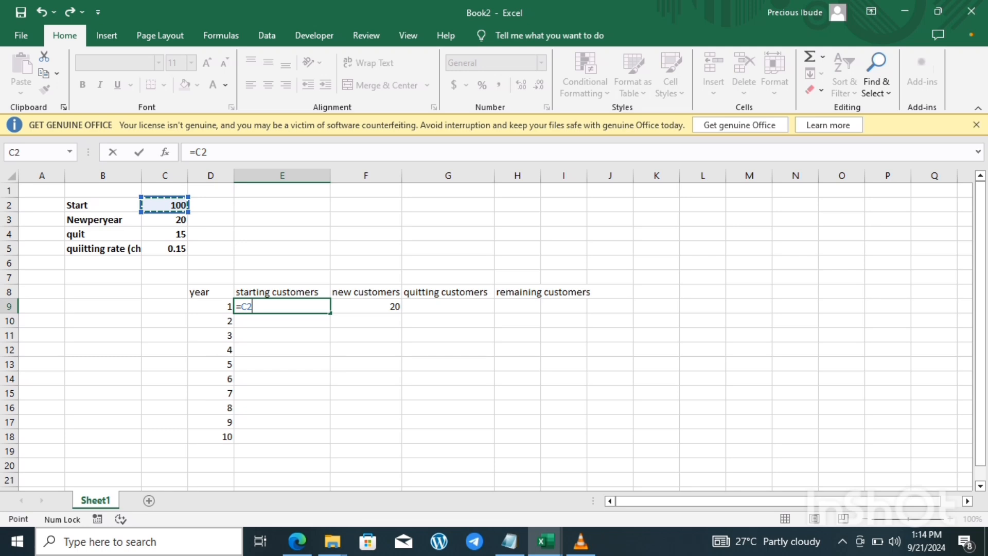
key("Return")
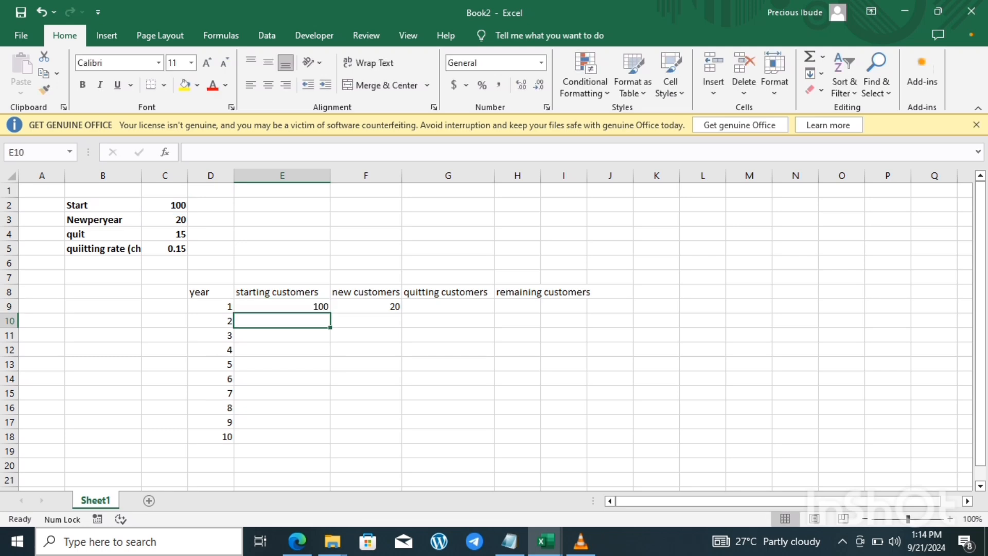
Step: Test the starting customers link in E9 by setting the Start value in C2 to 120 and restoring it to 100
left_click(164, 205)
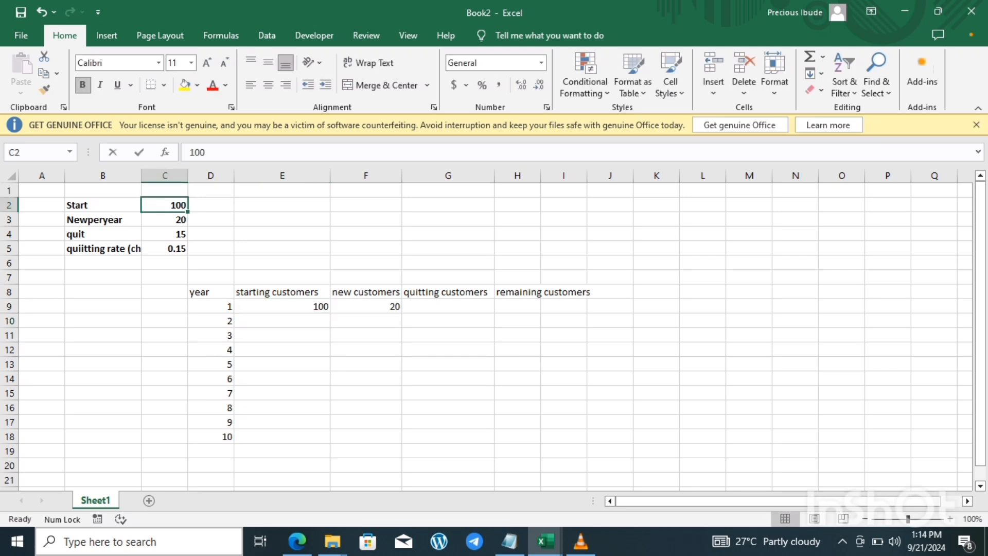
type("120")
key("Return")
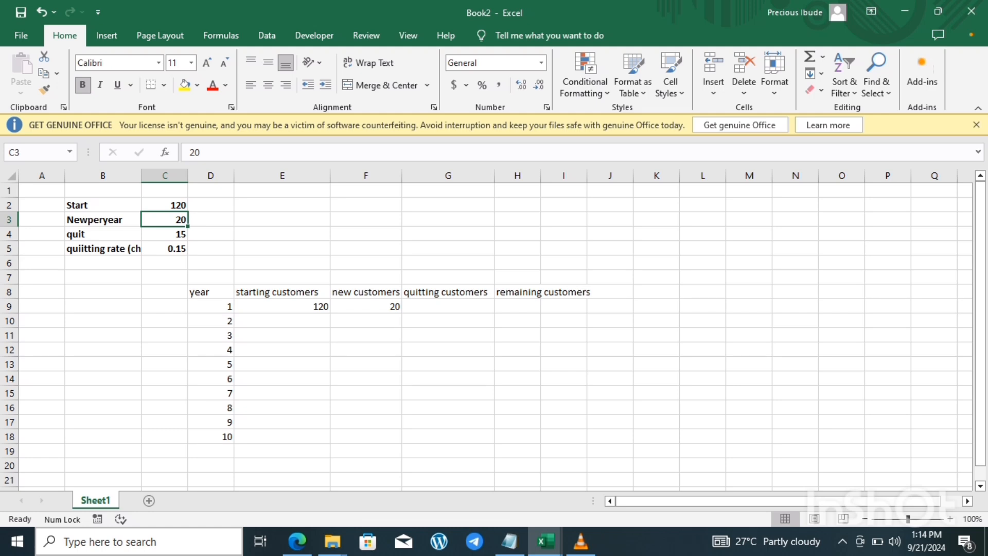
left_click(282, 307)
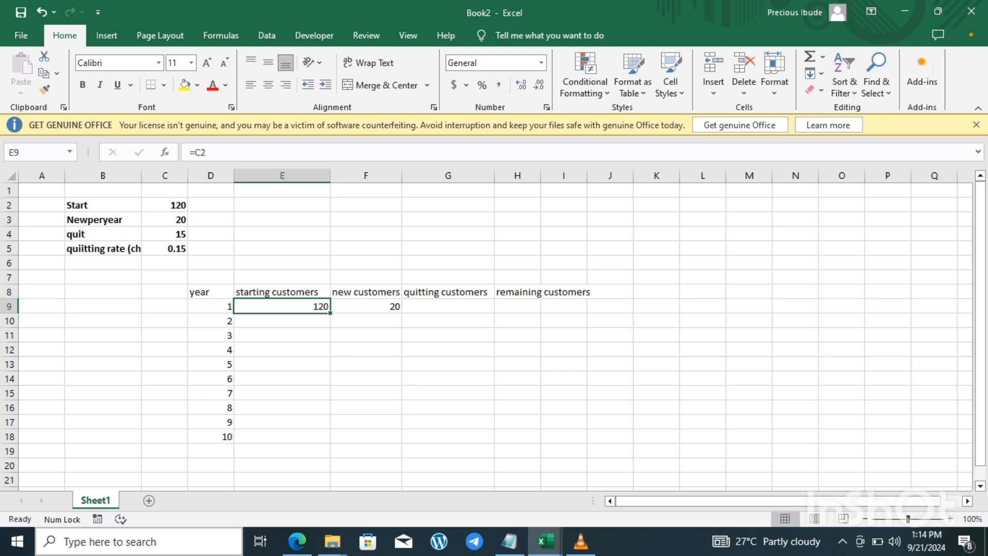
left_click(165, 205)
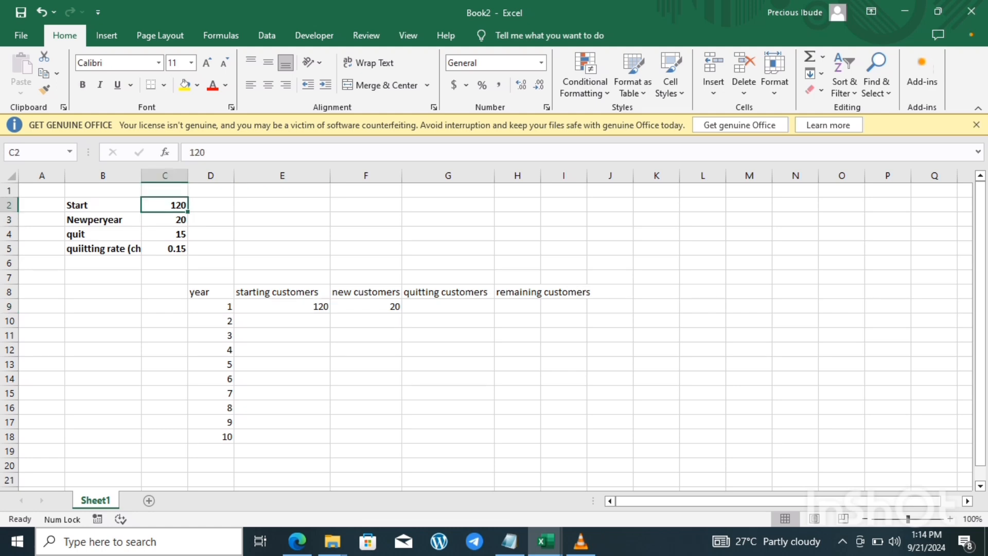
type("100")
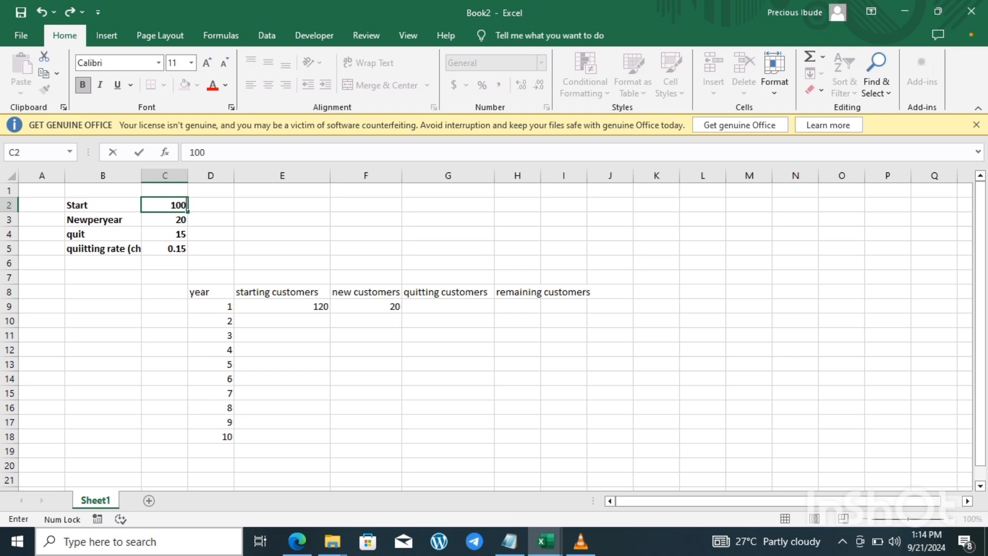
left_click(282, 307)
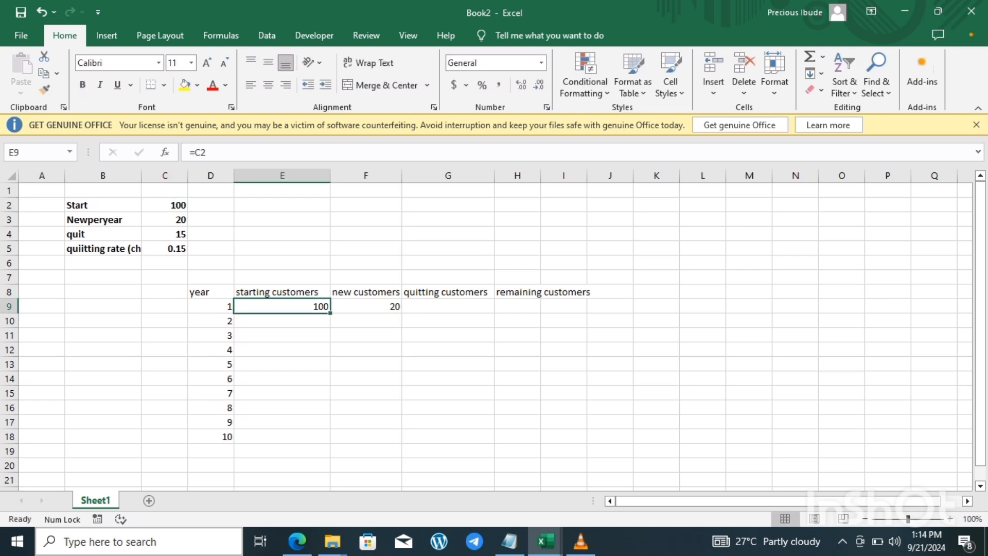
Step: Test the E9 link again by setting Start in C2 to 130 and resetting it to 100
left_click(164, 205)
type("1")
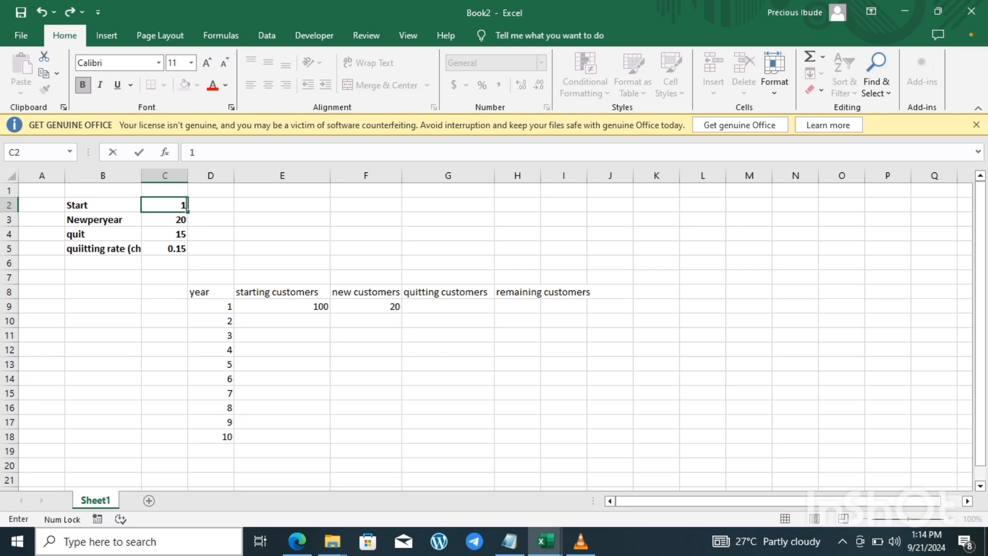
type("30")
key("Return")
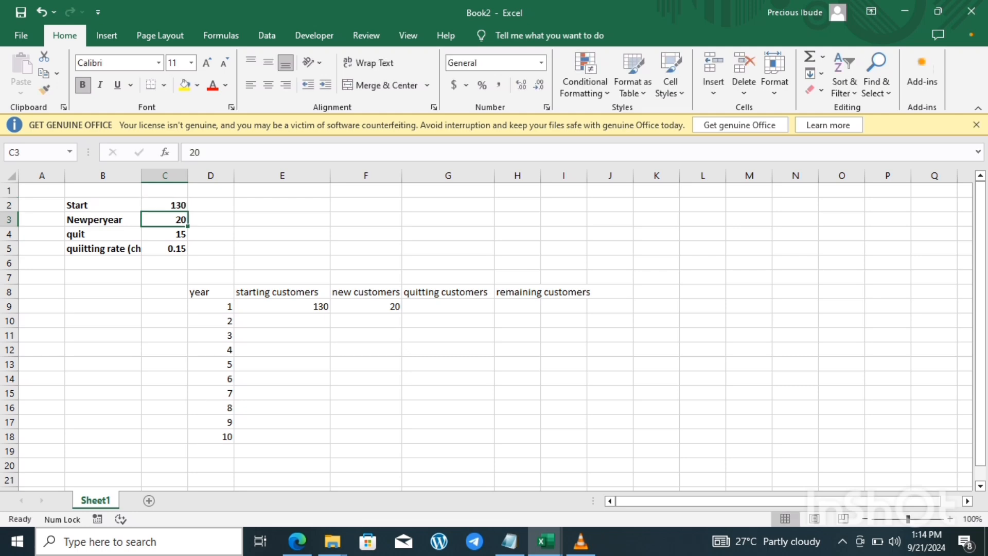
left_click(165, 206)
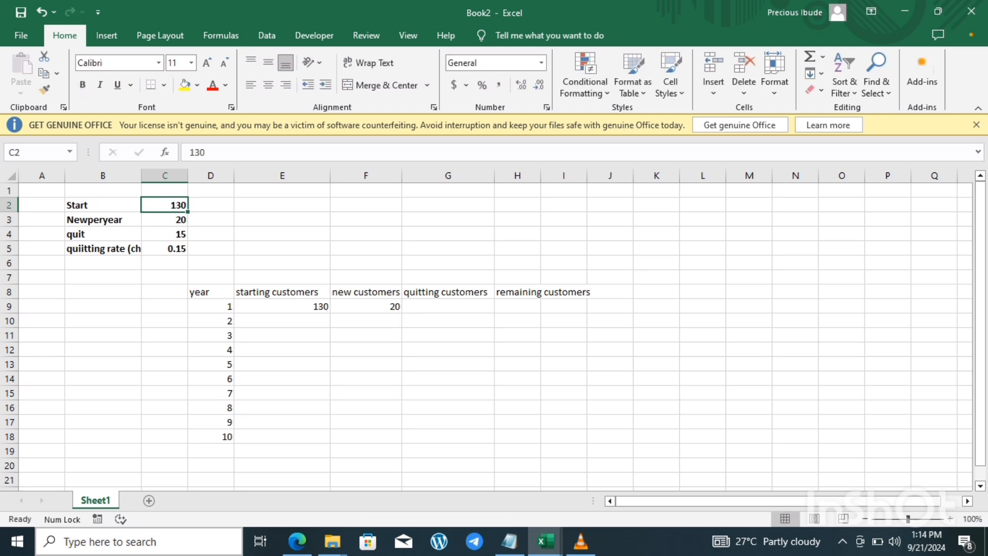
type("100")
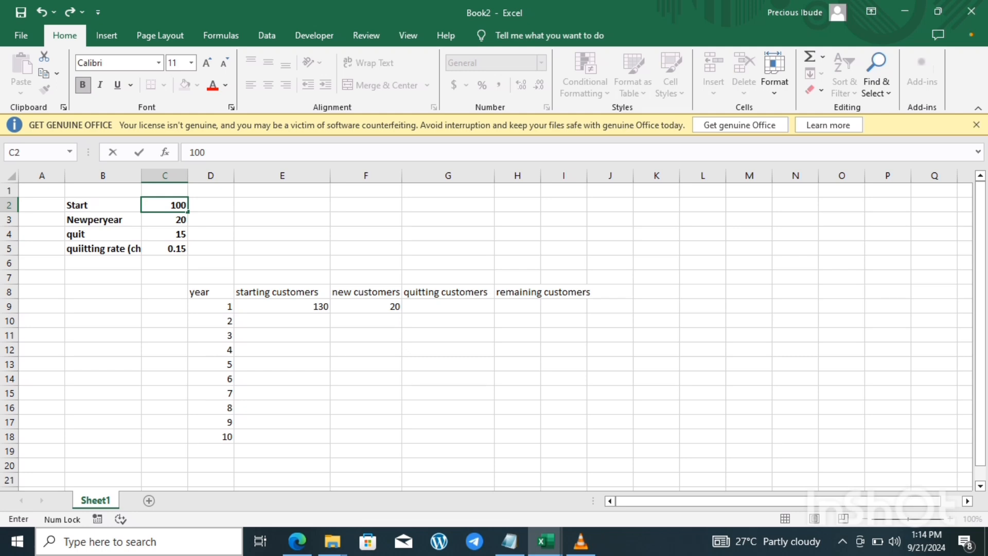
left_click(282, 307)
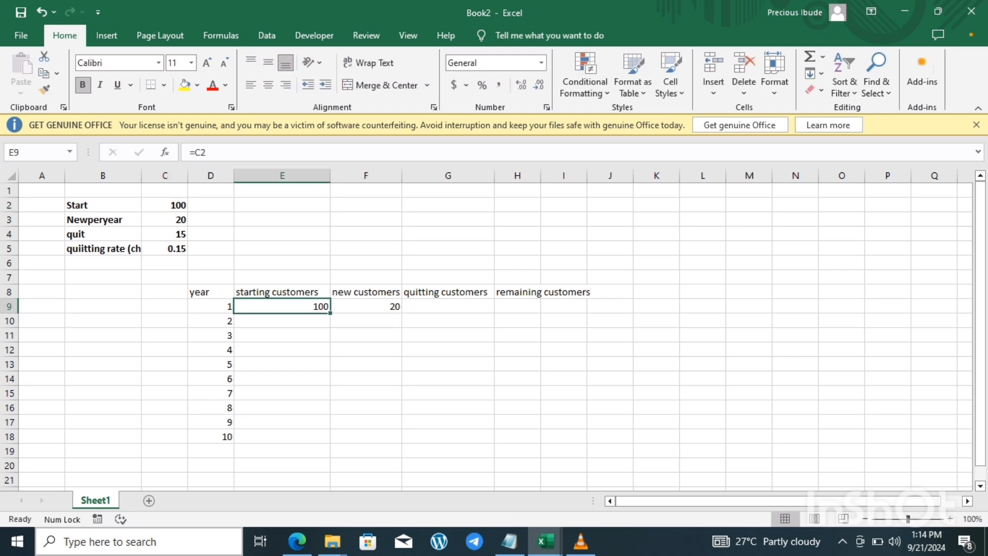
Step: Clear the year 1 starting customers cell E9 and link it to the Start value again with =C2
key("BackSpace")
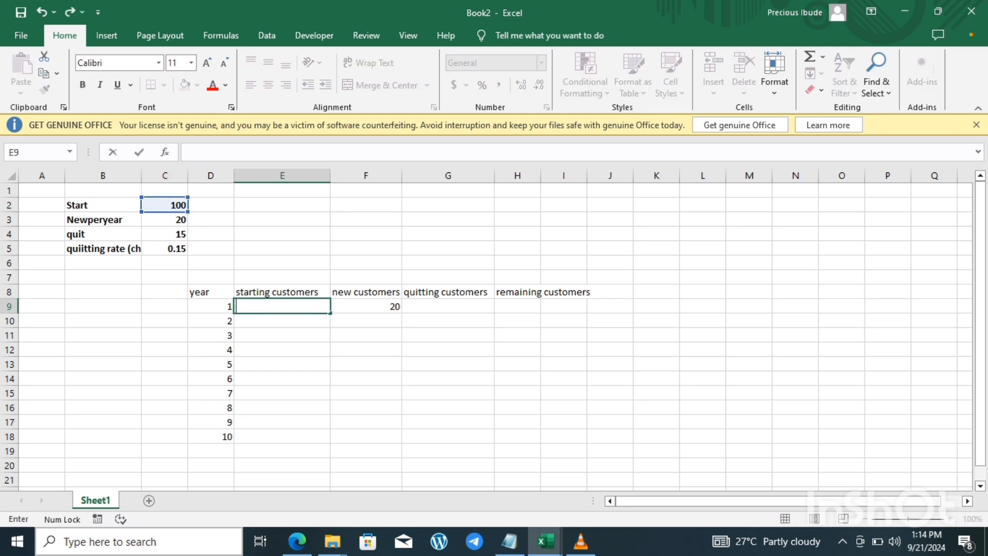
type("=")
left_click(164, 206)
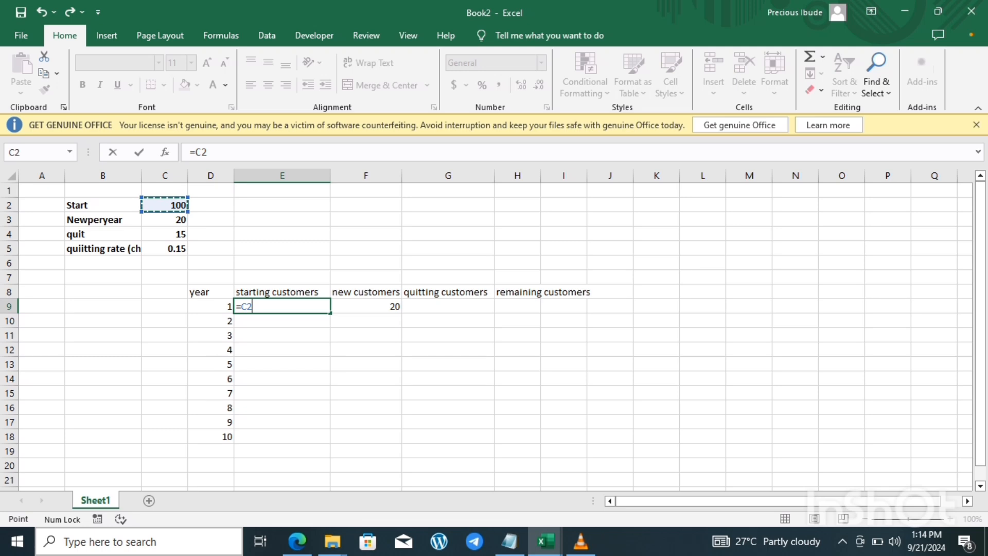
key("Return")
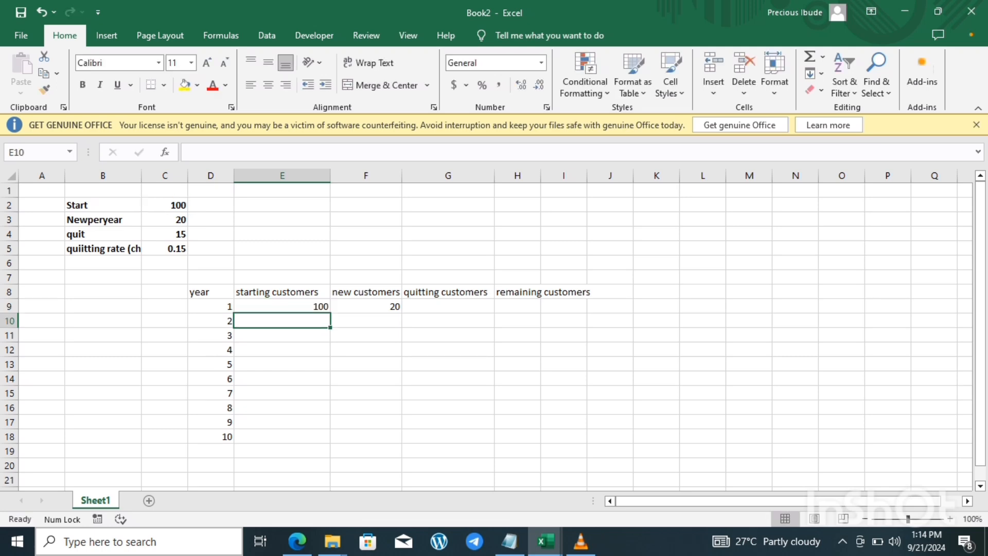
Step: Calculate the year 1 quitting customers in G9 by multiplying the quitting rate by the Start value with =C5*C2
left_click(366, 306)
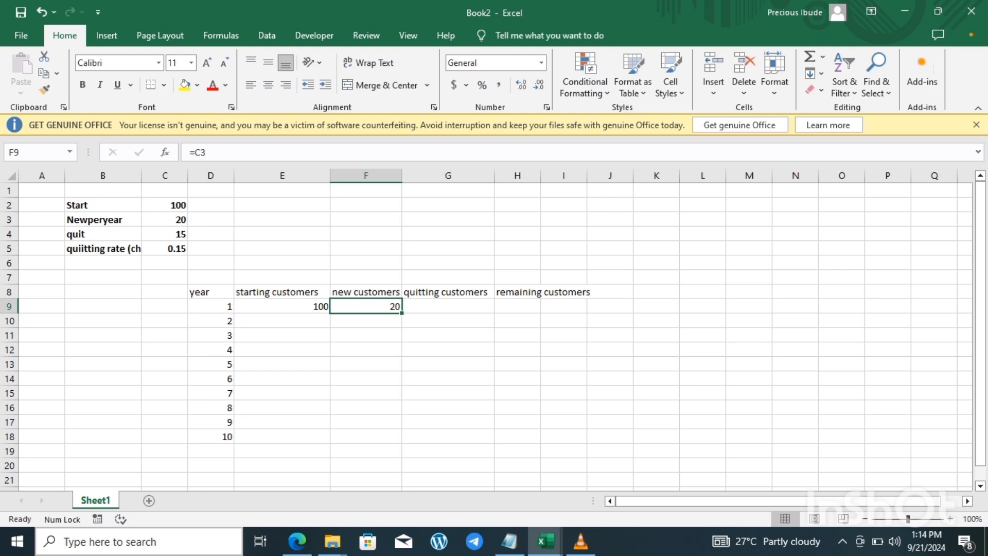
left_click(448, 307)
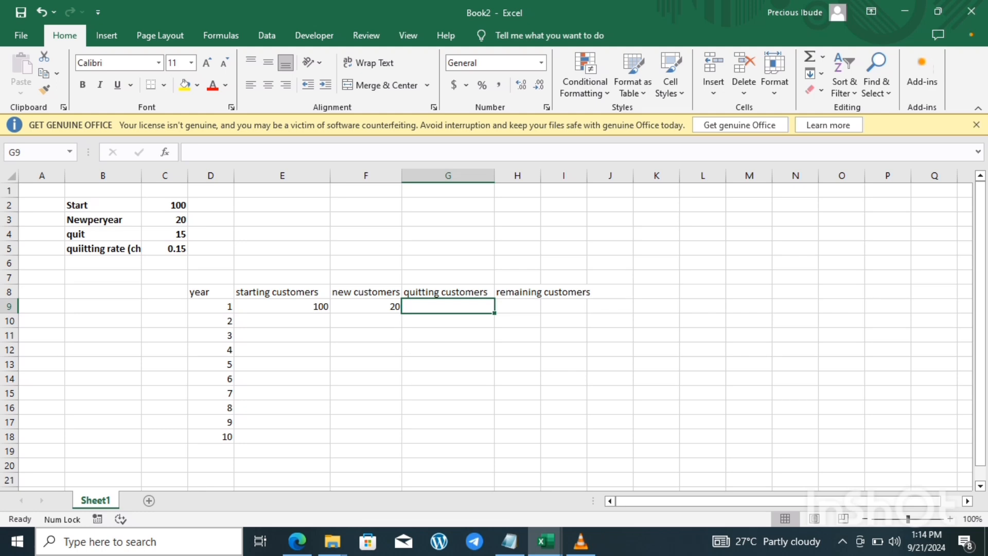
type("=")
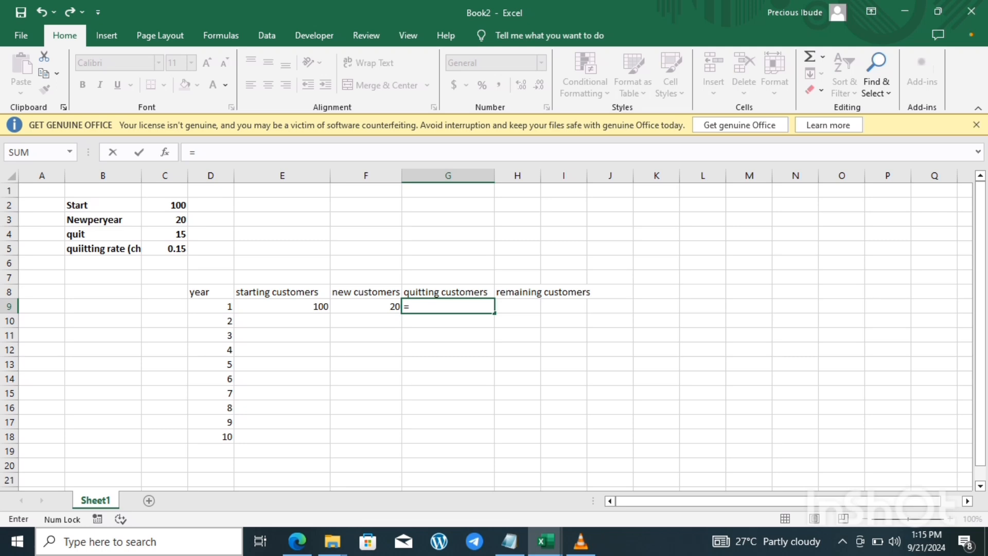
left_click(165, 248)
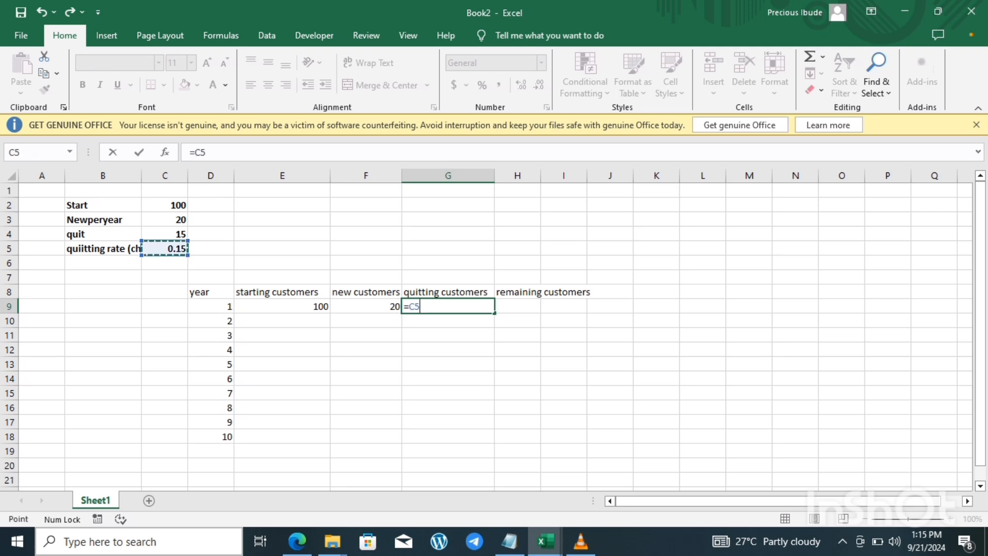
type("*")
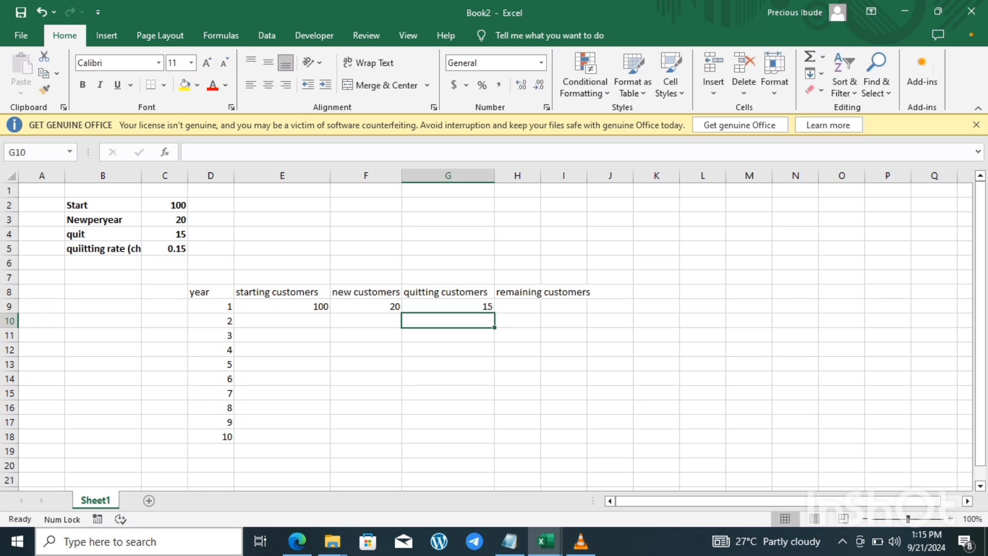
left_click(448, 307)
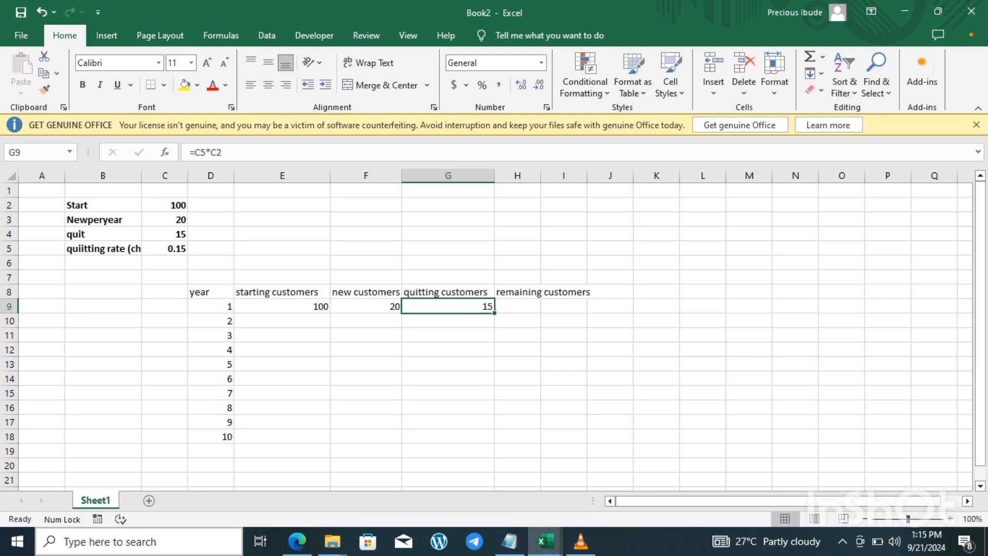
Step: Calculate the year 1 remaining customers in H9 with =E9+F9-G9 and widen column H to fit its heading
left_click(518, 307)
type("=")
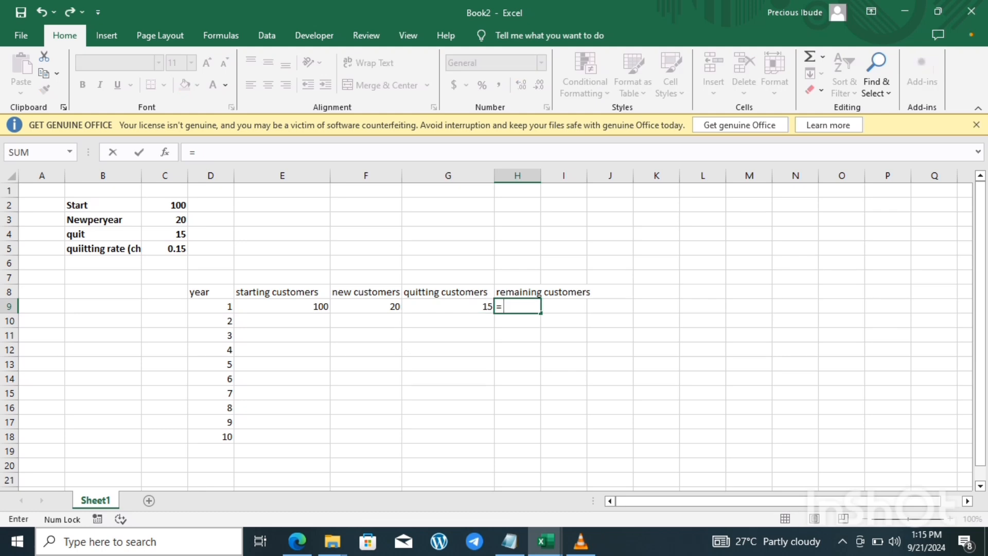
left_click(282, 306)
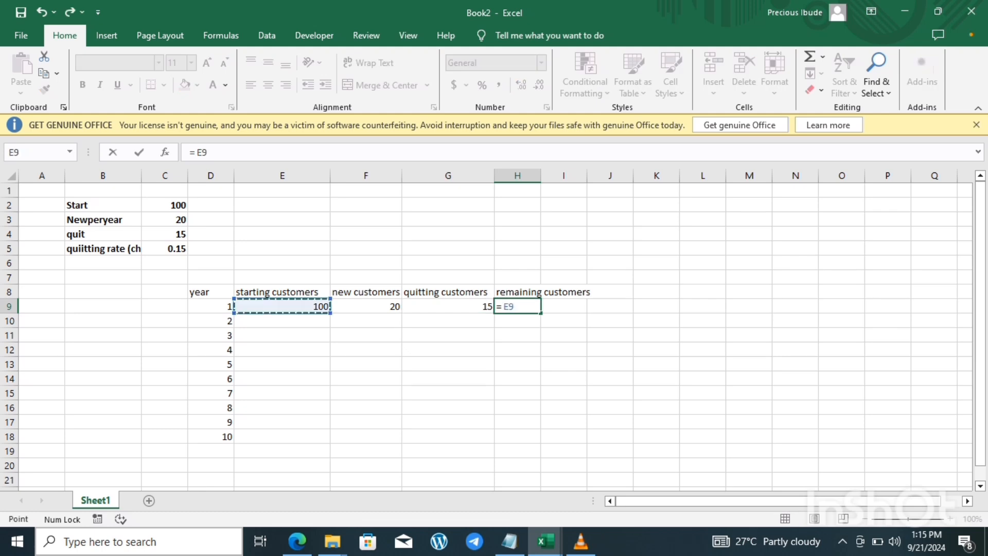
type("=")
key("BackSpace")
type("-")
key("BackSpace")
type("+")
left_click(365, 306)
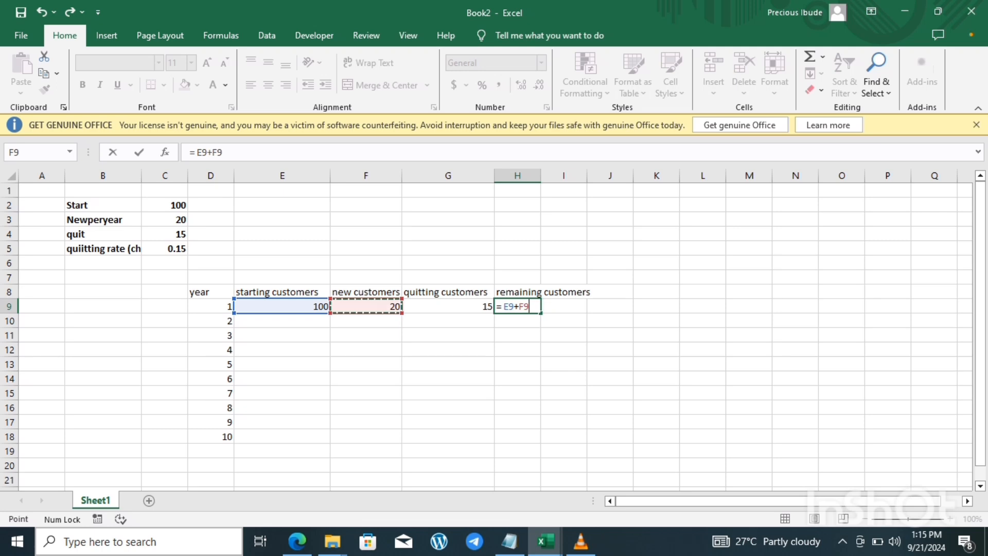
type("-G9")
key("Return")
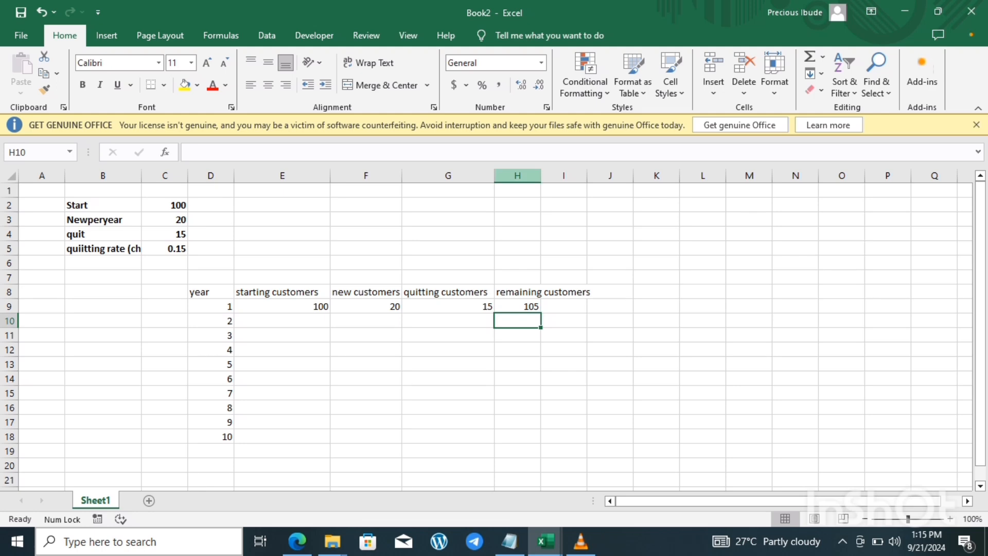
left_click_drag(541, 176, 597, 176)
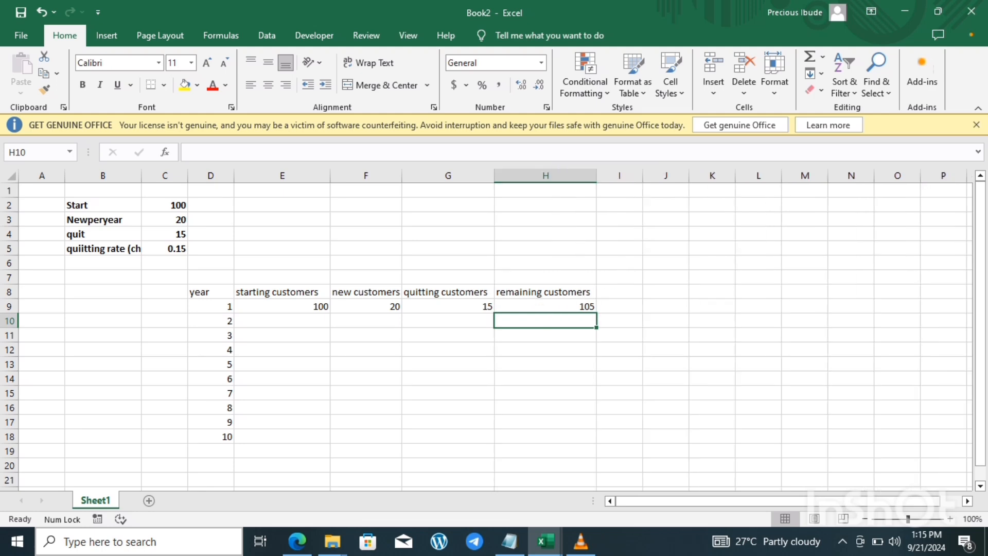
Step: Try to fill the starting customers formula from E9 down to E18 and compare the filled cells with the assumptions in column C
left_click(282, 306)
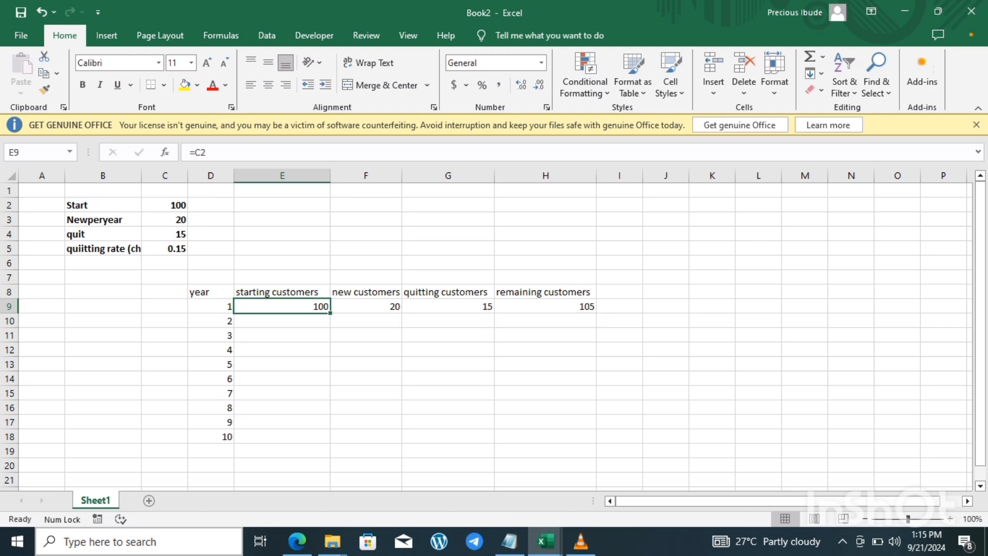
left_click_drag(330, 312, 319, 438)
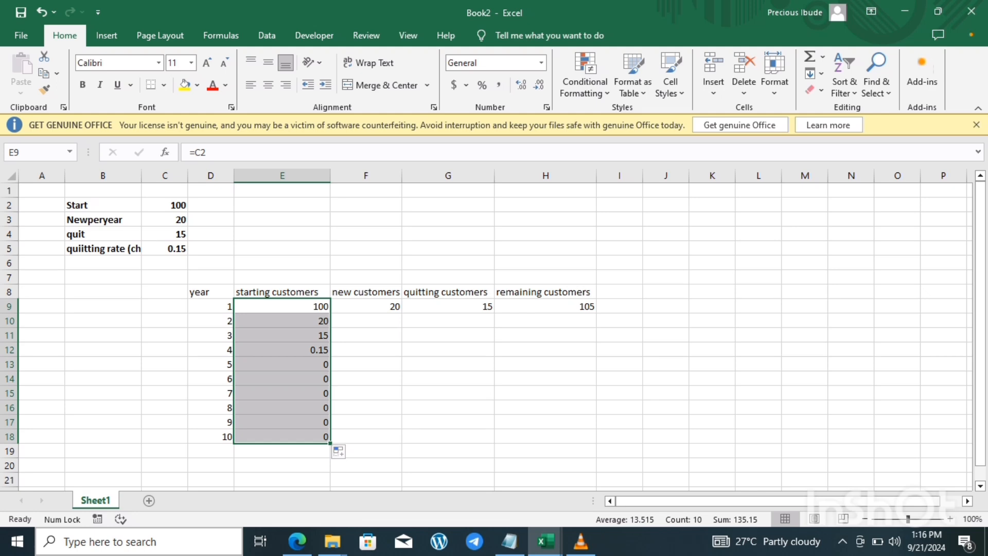
left_click(165, 206)
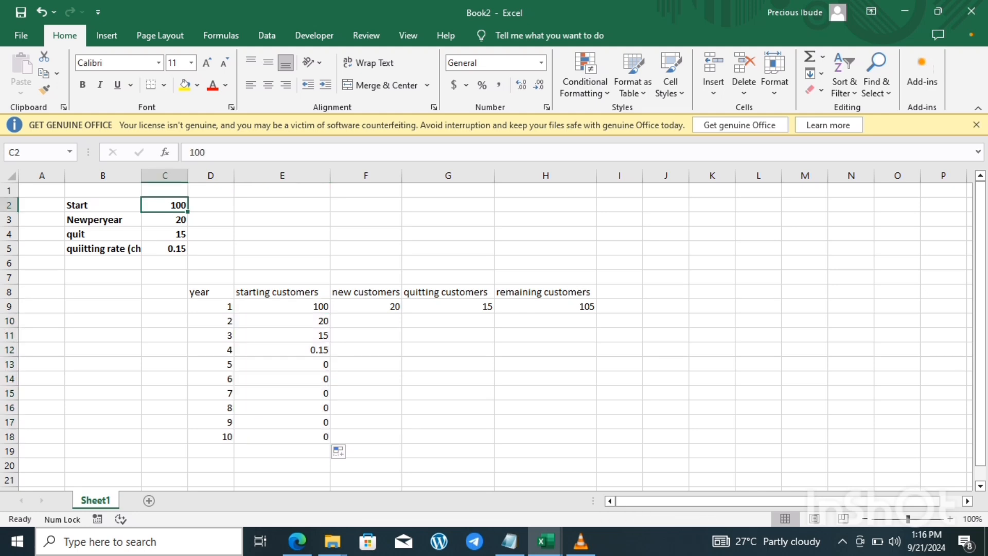
key("shift+Down")
key("shift+Down")
key("shift+Down")
key("shift+Down")
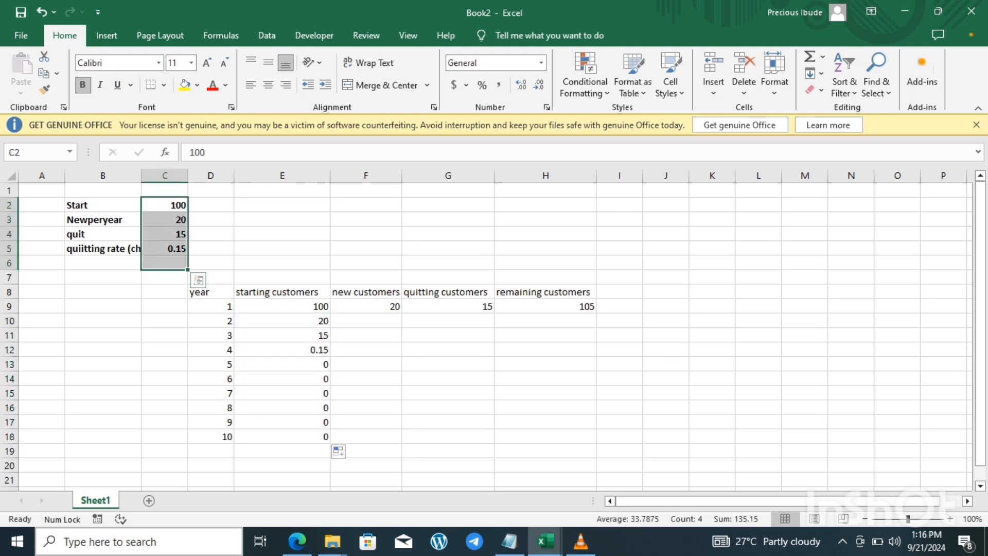
left_click_drag(282, 307, 282, 408)
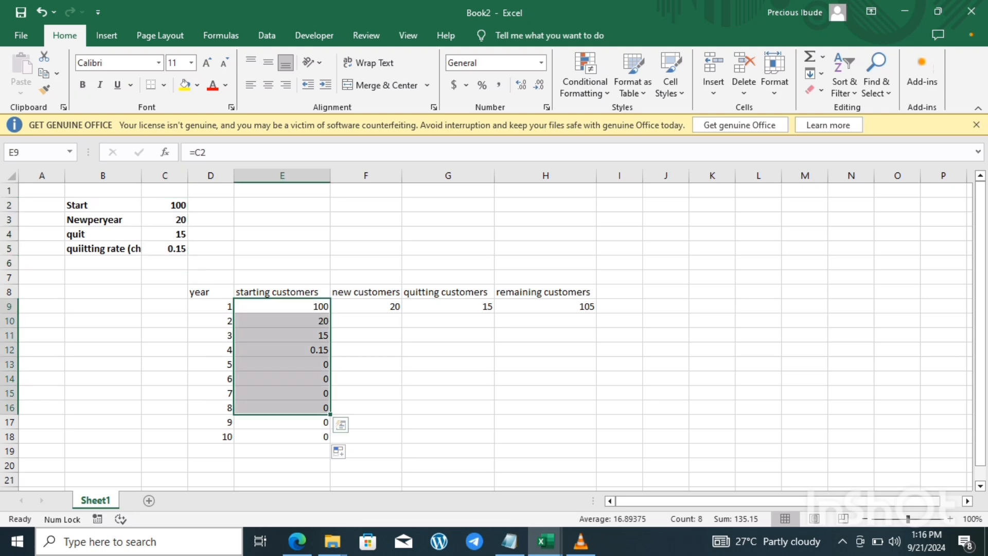
Step: Clear the filled starting customers formulas for years 2 to 10 in E10:E18
key("Down")
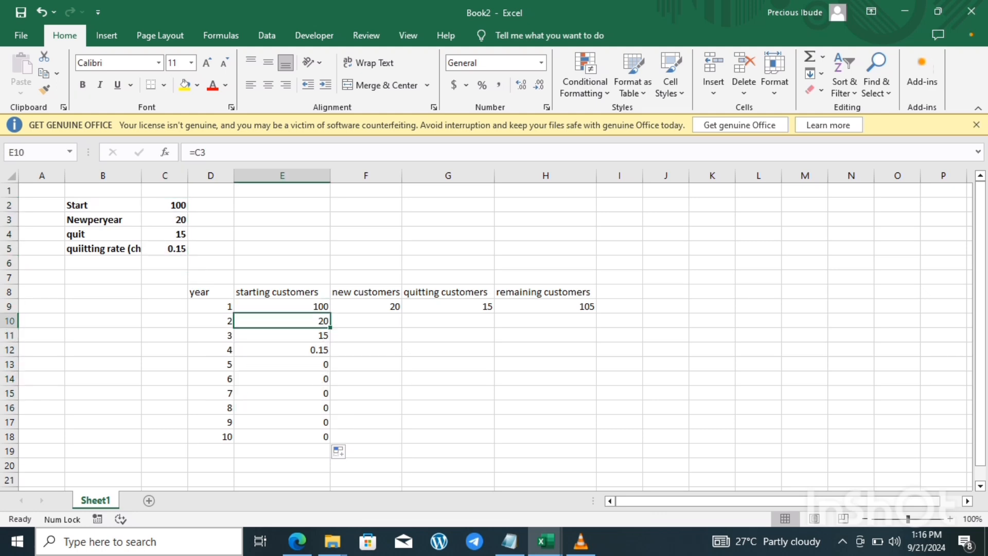
key("shift+Down")
key("shift+Down")
key("shift+Down")
key("shift+Down")
key("shift+Down")
key("shift+Down")
key("shift+Down")
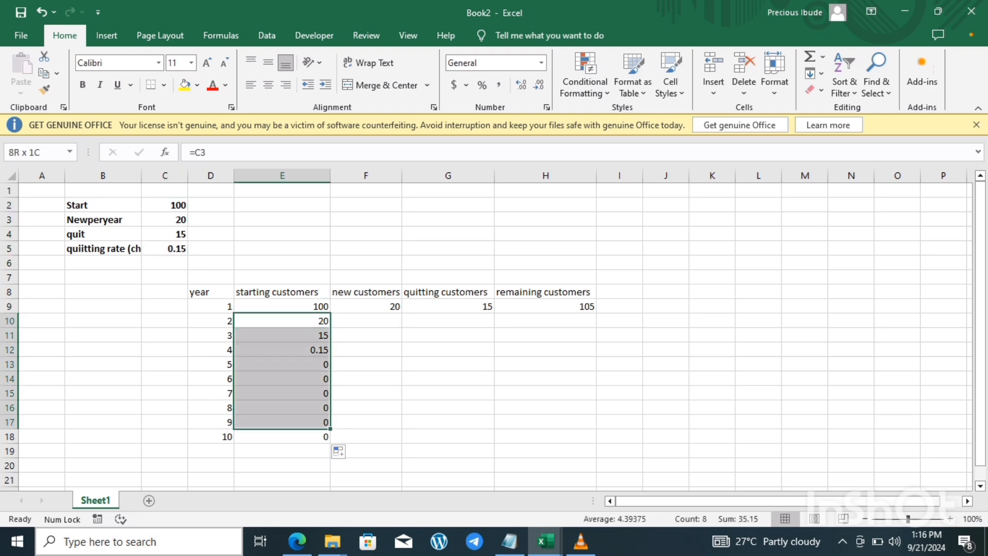
left_click_drag(282, 422, 282, 436)
key("Delete")
left_click(447, 364)
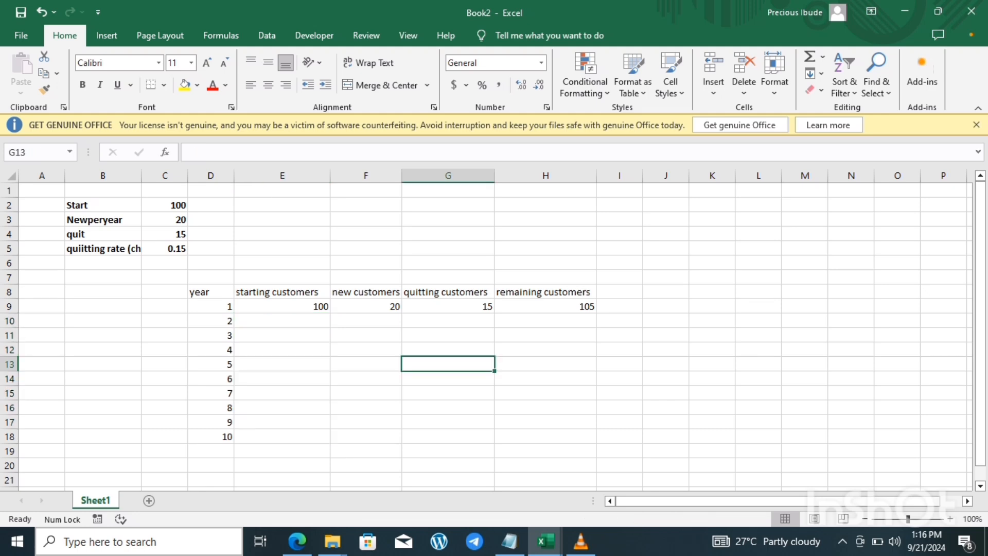
Step: Link the year 2 starting customers in E10 to the year 1 remaining customers with =H9
left_click(282, 321)
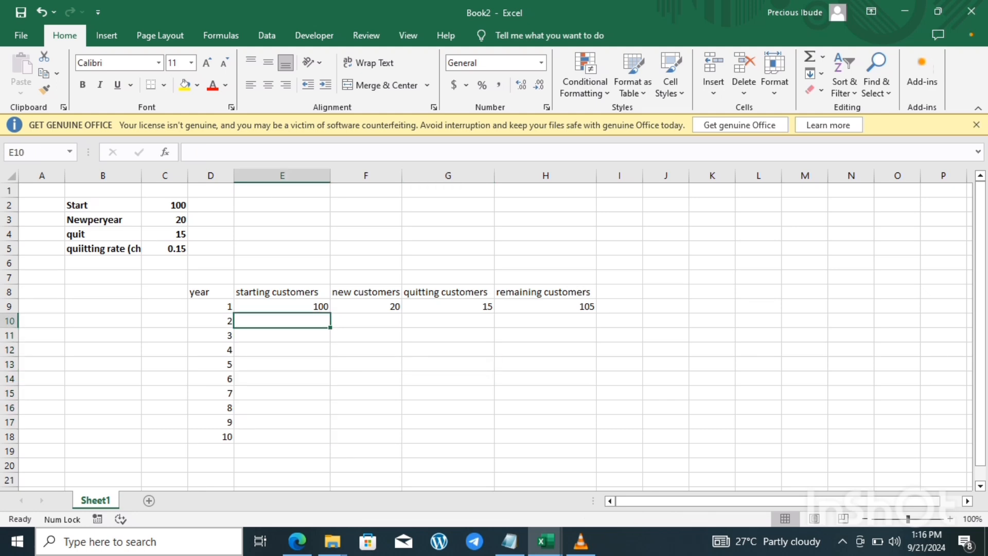
left_click(546, 307)
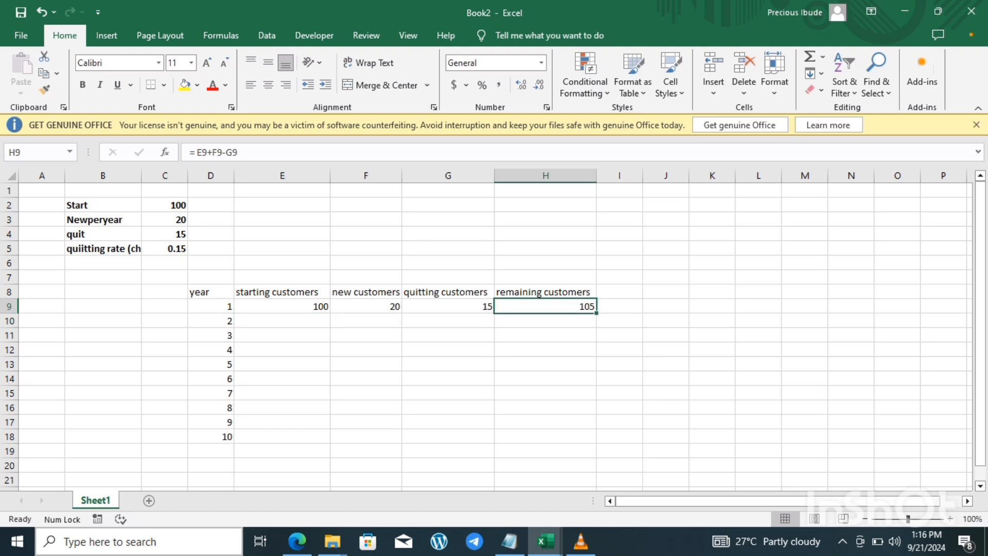
left_click(282, 321)
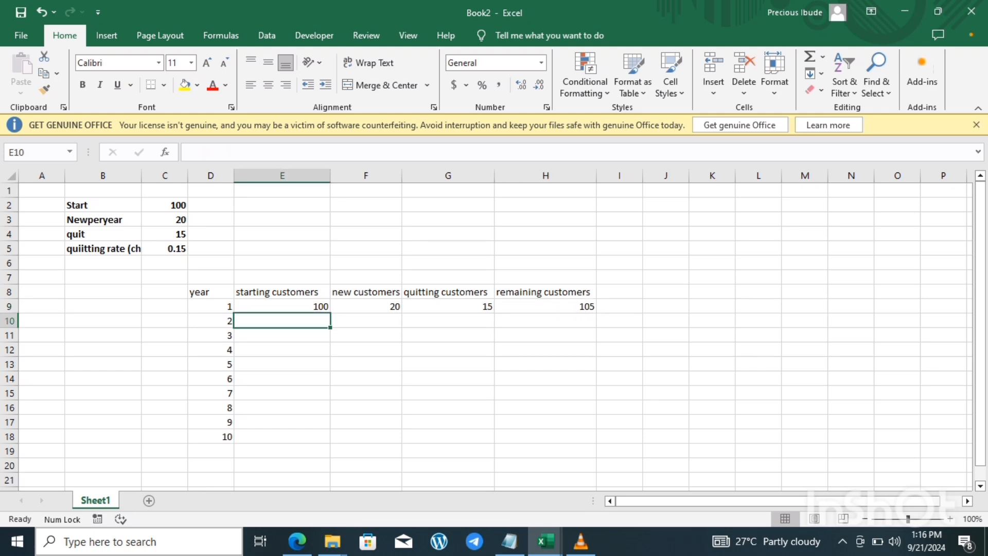
type("=")
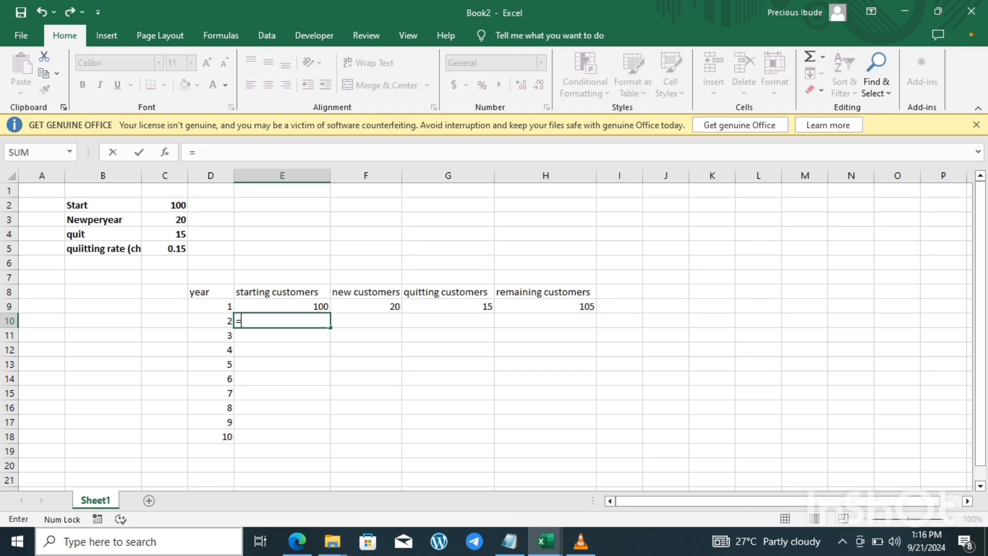
left_click(545, 306)
key("Return")
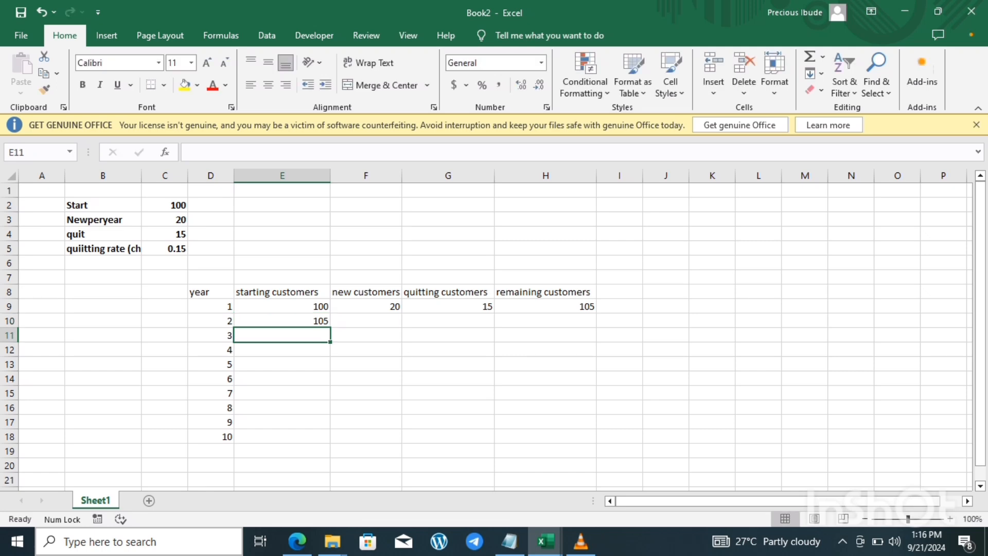
Step: Fill the starting customers formula from E10 down to E18 and check the remaining customers cells it refers to in column H
left_click(282, 321)
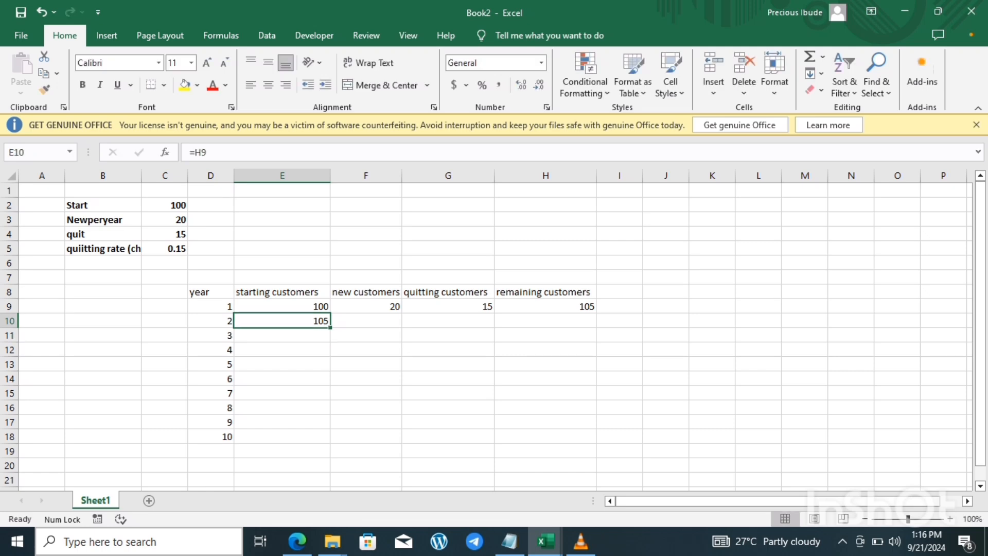
left_click_drag(330, 327, 319, 437)
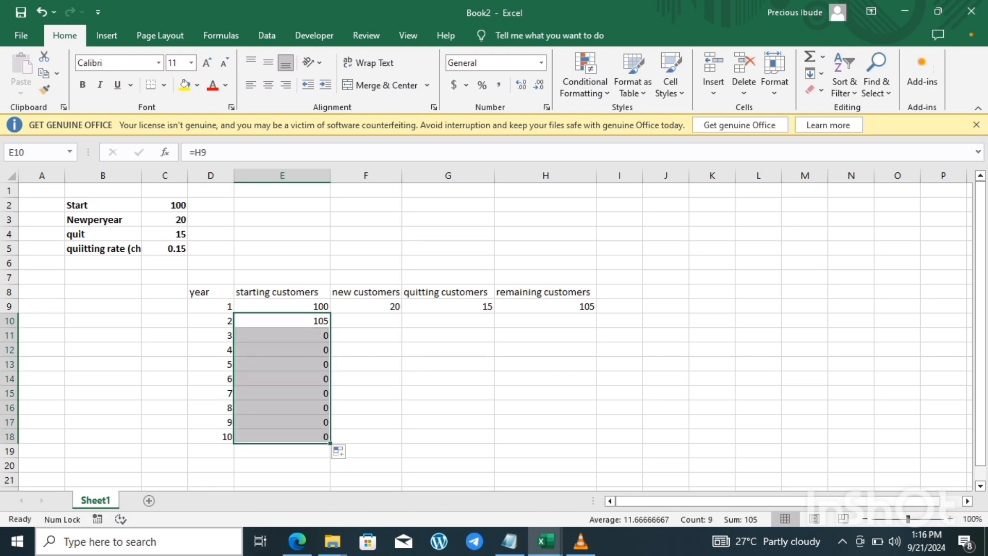
left_click(546, 321)
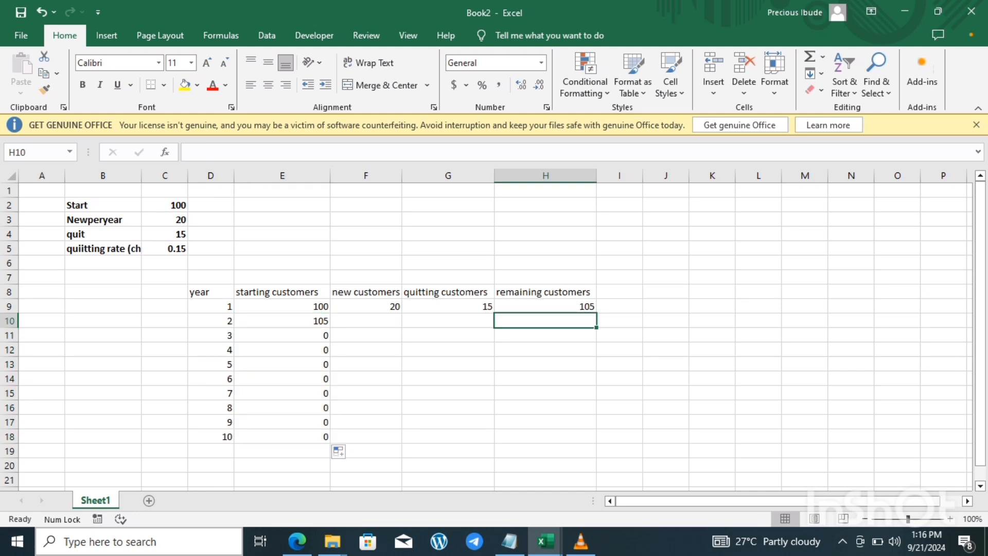
left_click_drag(546, 321, 545, 422)
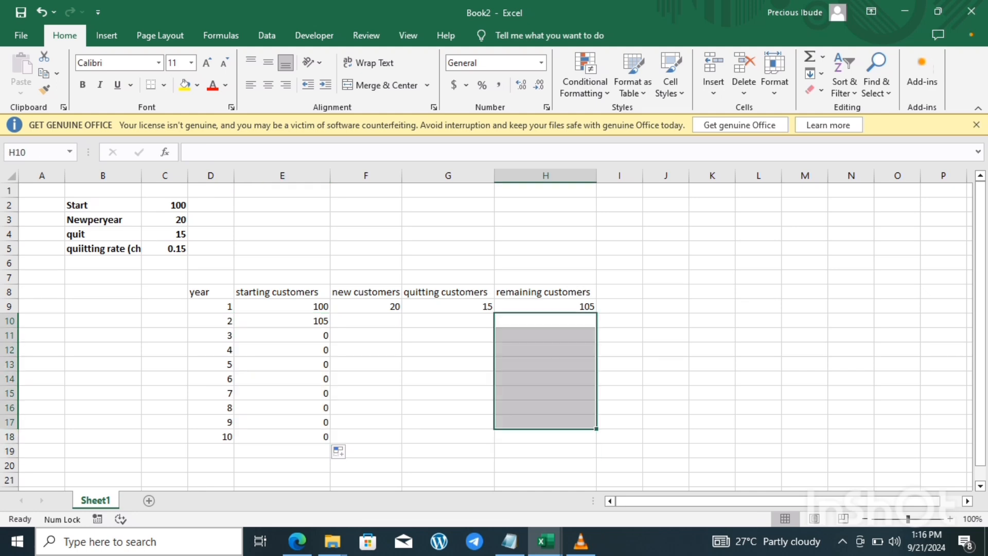
double_click(546, 335)
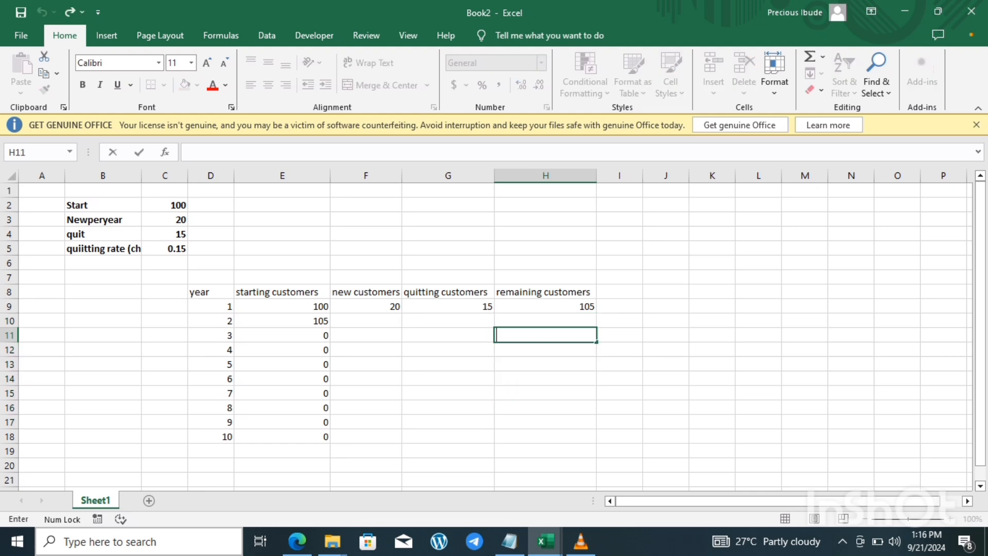
left_click(282, 322)
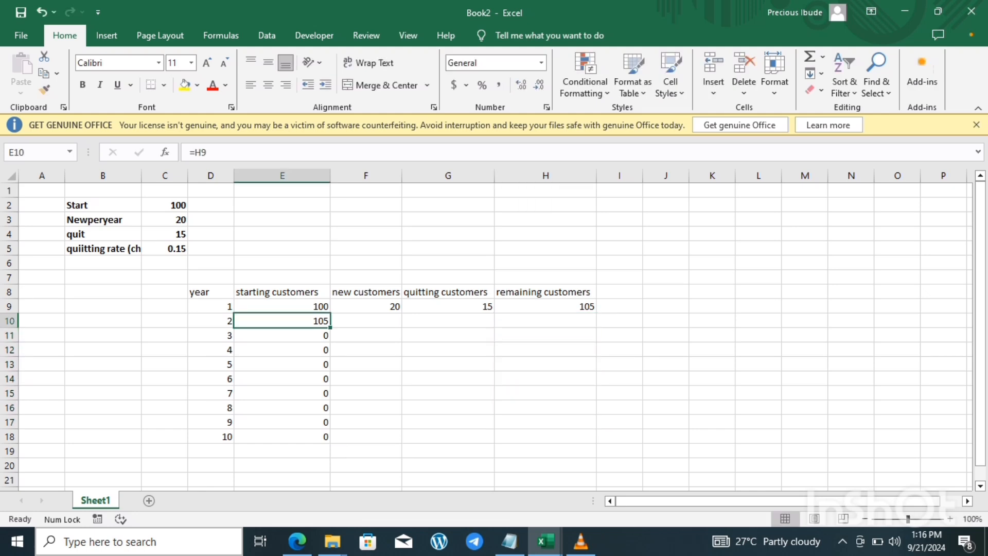
Step: Try to fill the new customers formula =C3 from F9 down to F18 and compare the cells with the assumptions in column C
left_click(379, 307)
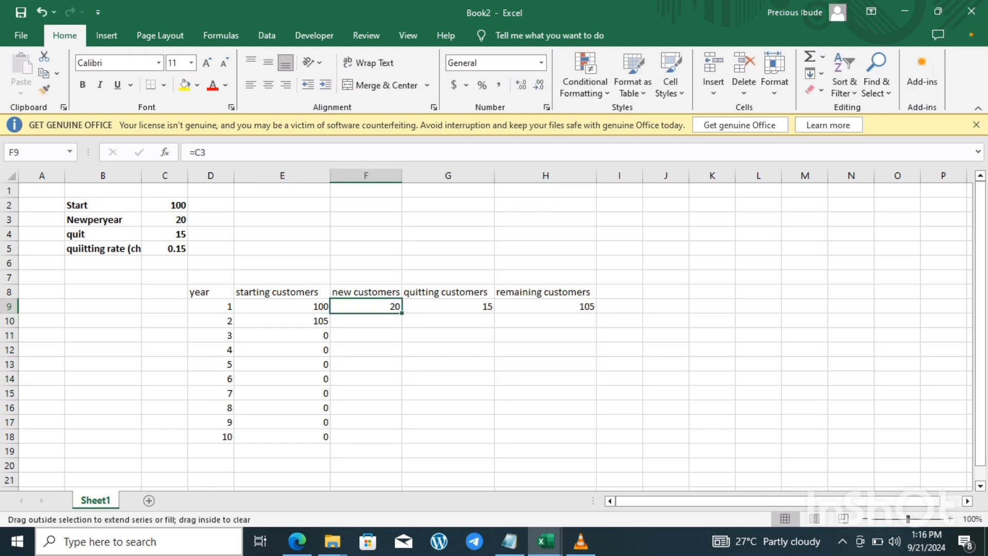
left_click_drag(401, 313, 399, 437)
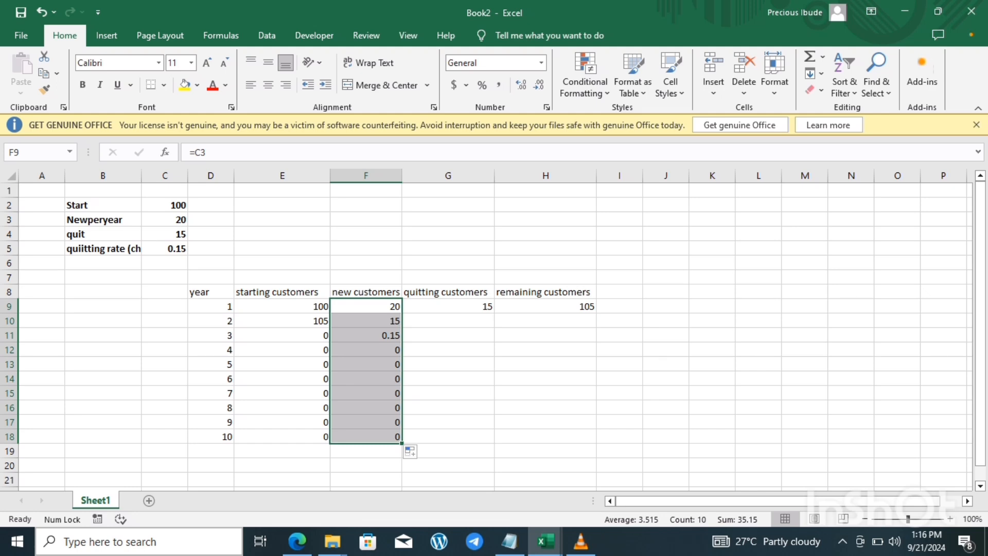
left_click_drag(165, 205, 164, 364)
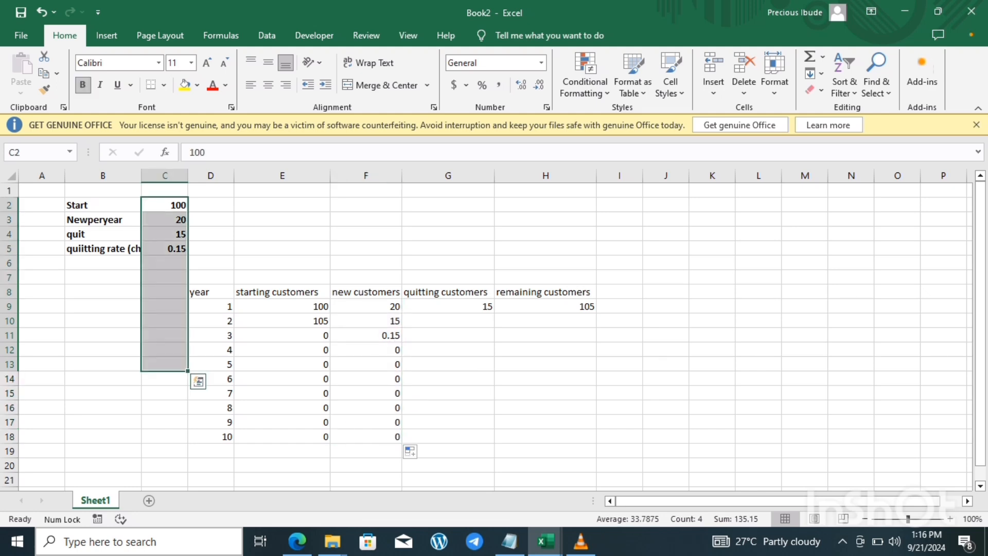
left_click(366, 306)
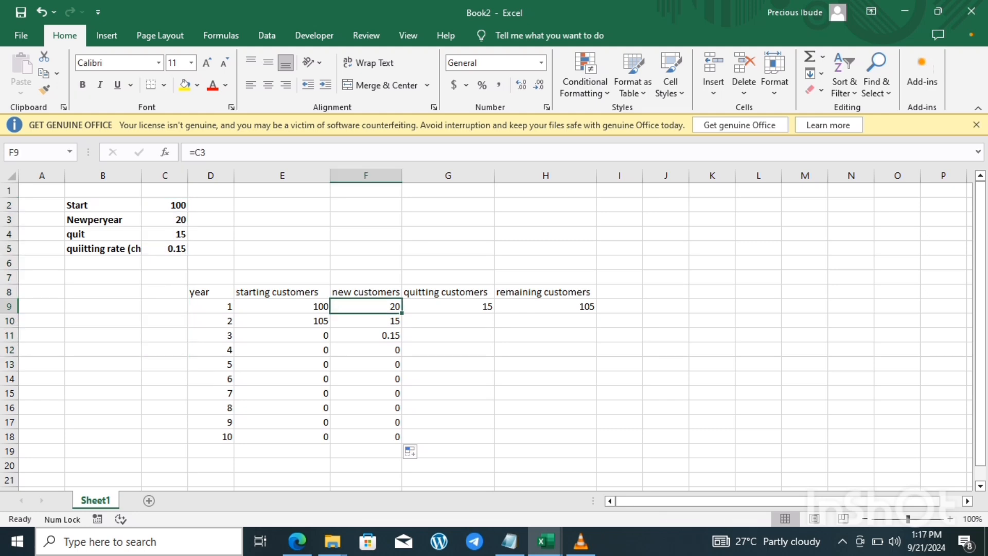
left_click_drag(402, 314, 402, 443)
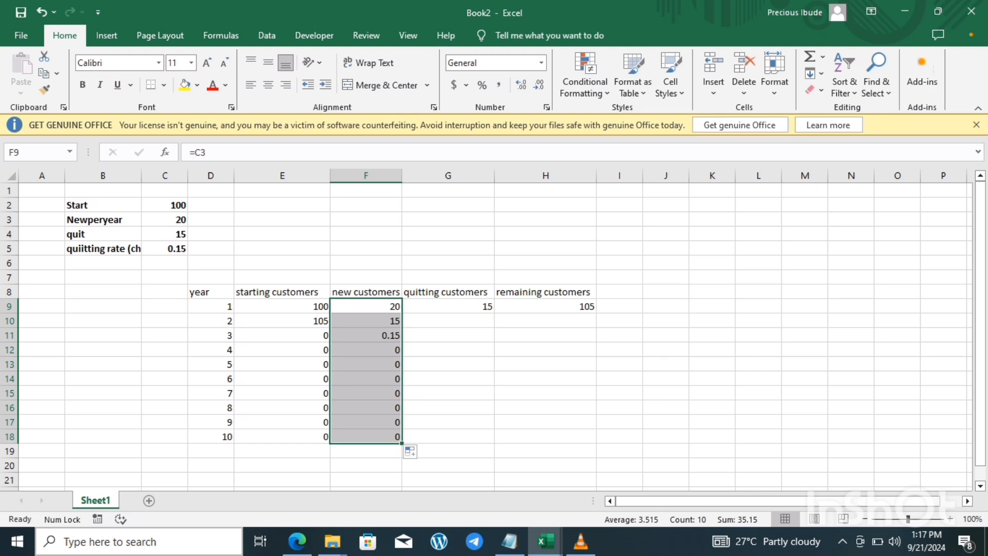
Step: Lock the row reference in F9 as =C$3 and fill the new customers formula down to F18
left_click(192, 152)
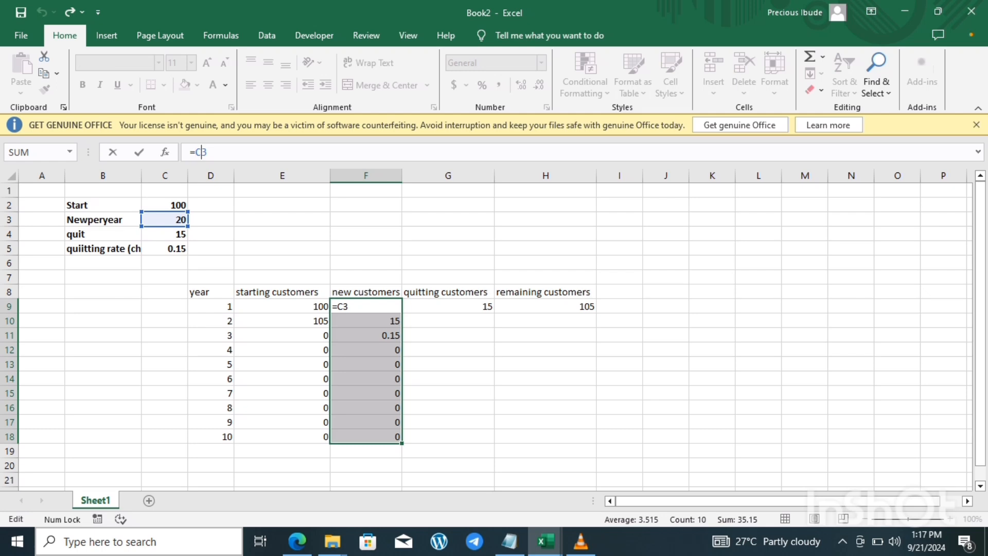
type("$")
key("Return")
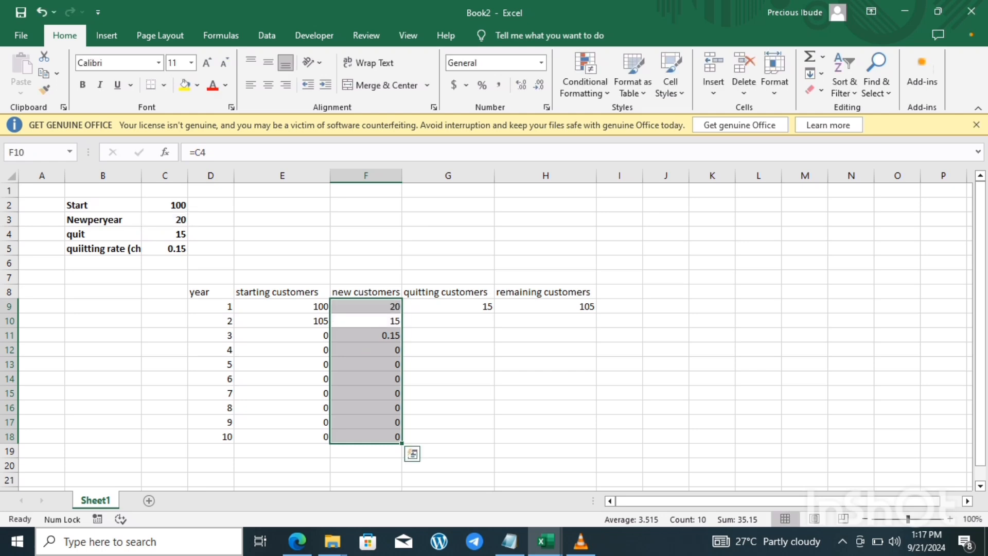
left_click(366, 306)
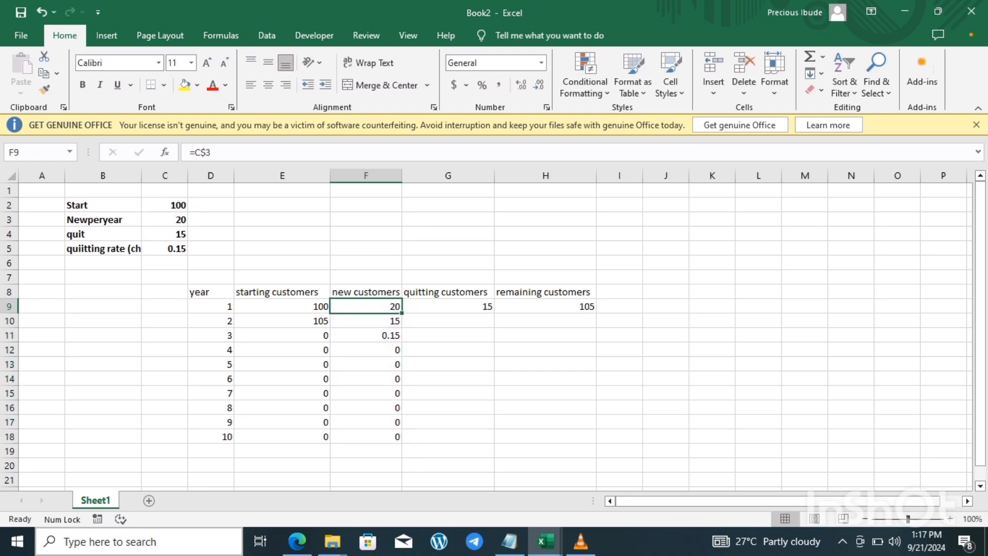
double_click(402, 313)
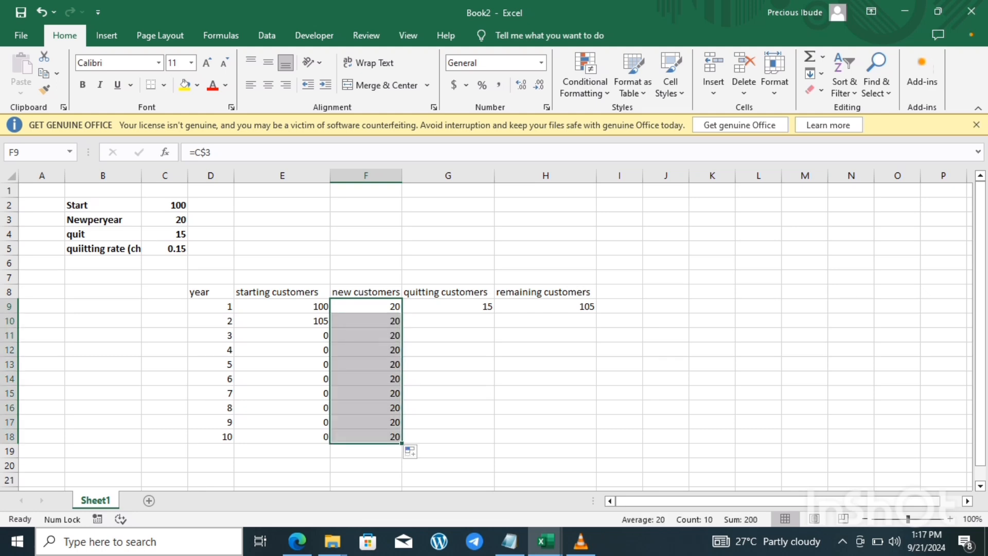
Step: Change the quitting customers formula in G9 to multiply the quitting rate by the year 1 starting customers with =C5*E9
left_click(447, 306)
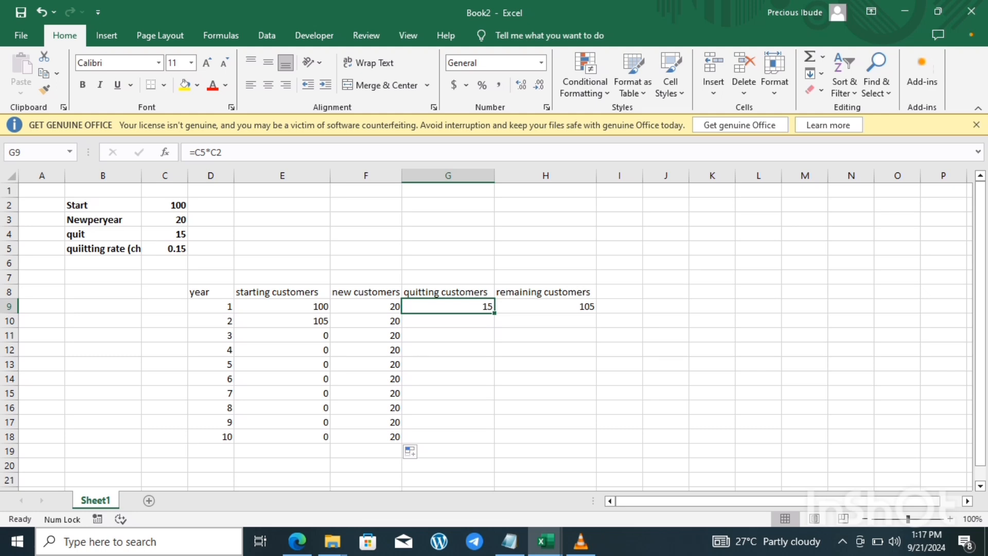
left_click(282, 307)
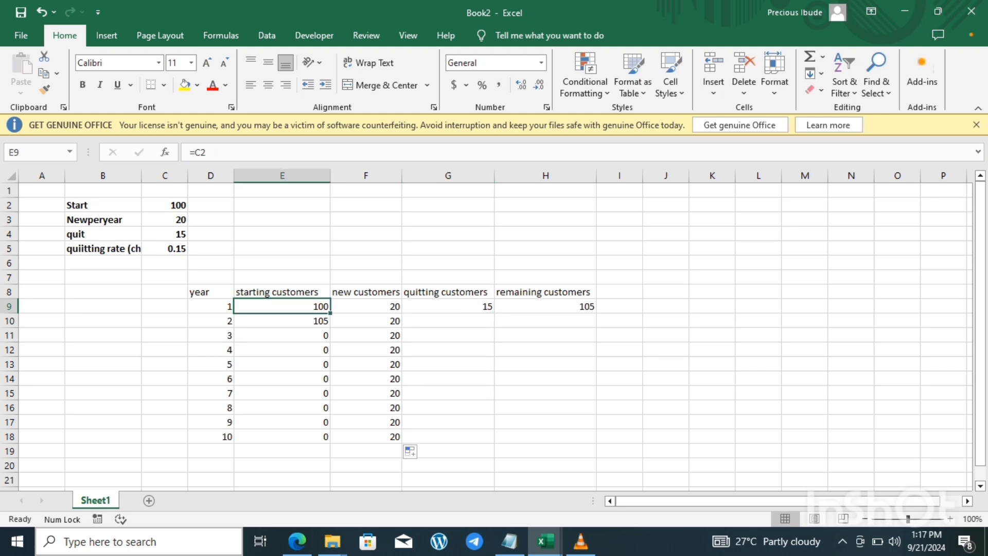
left_click(448, 307)
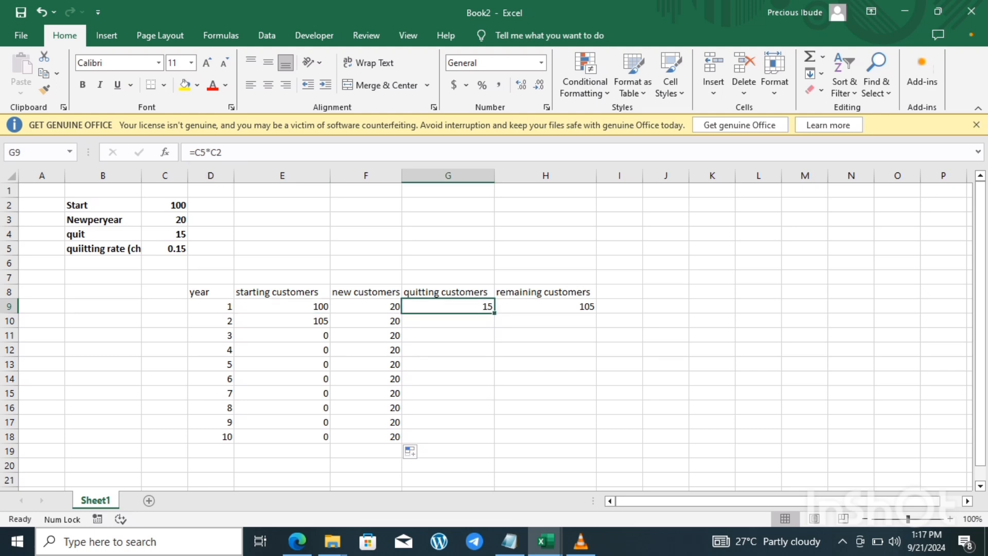
left_click(164, 249)
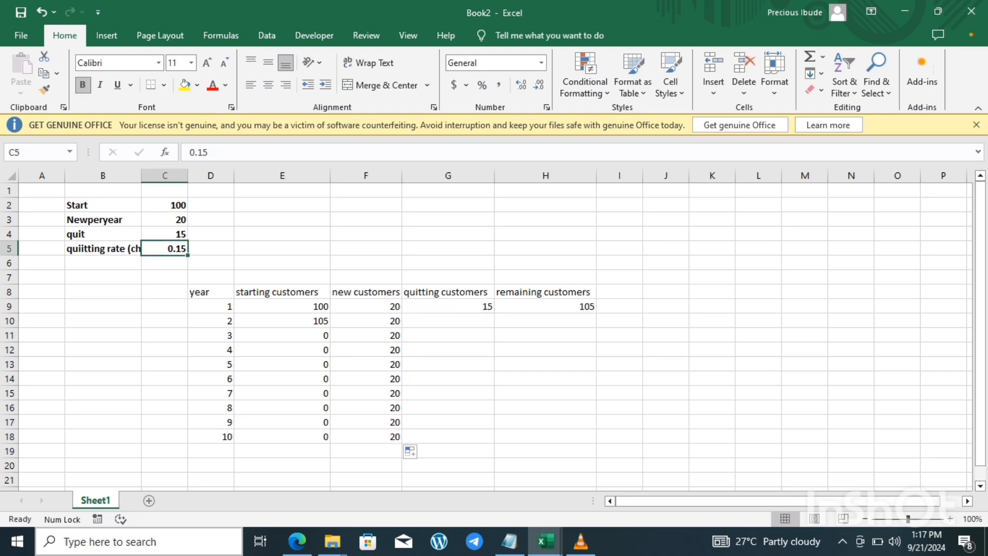
left_click(448, 307)
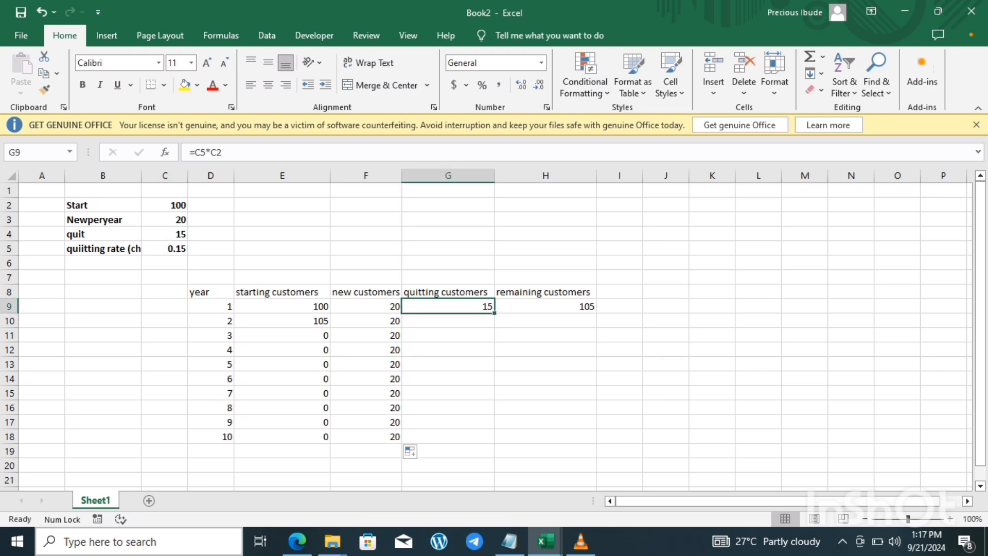
left_click(243, 153)
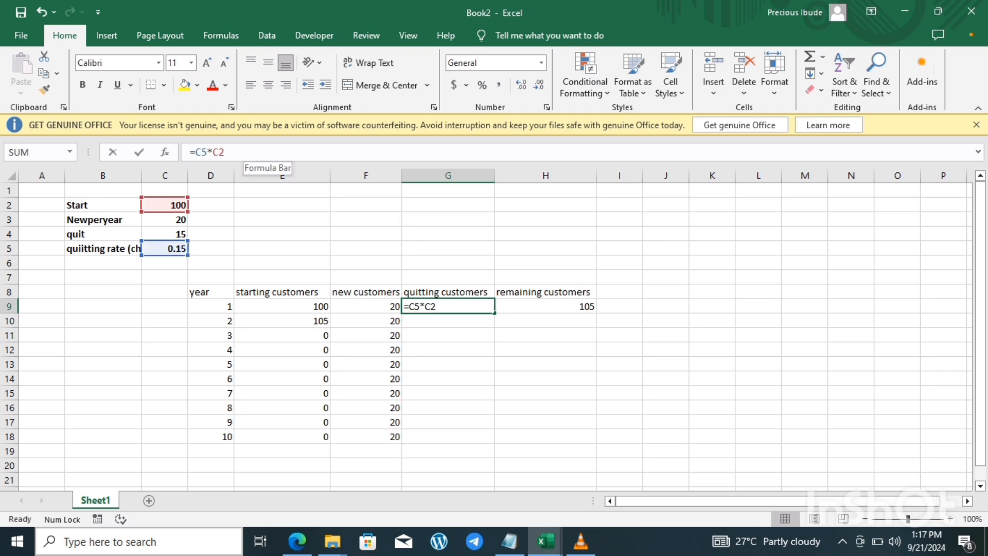
key("BackSpace")
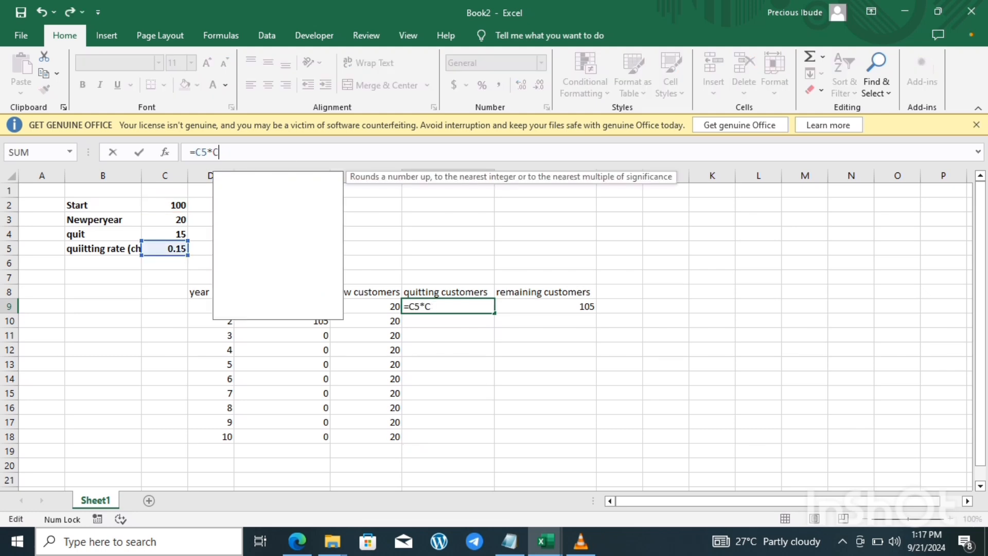
key("BackSpace")
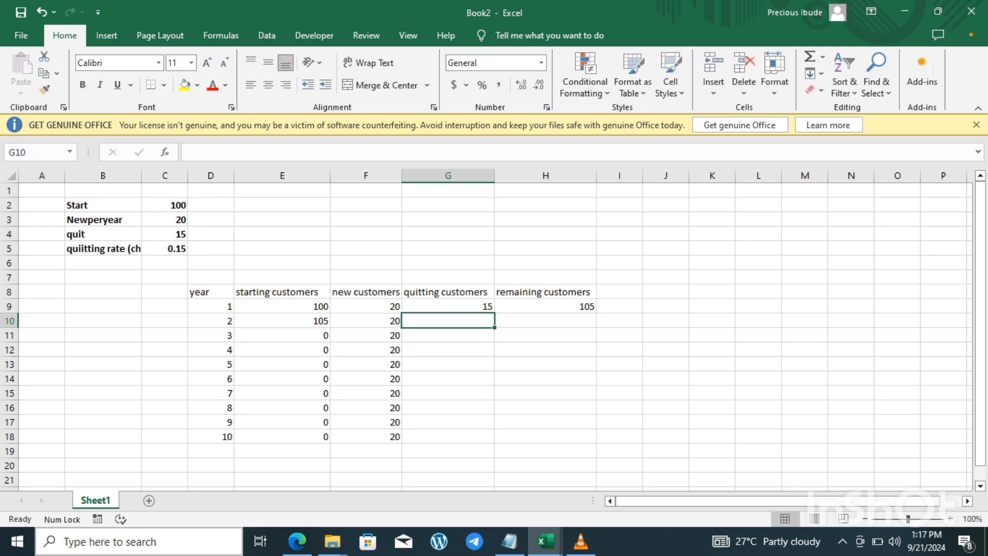
Step: Clear G9 and rebuild the year 1 quitting customers formula from scratch as =C5*E9
left_click(448, 306)
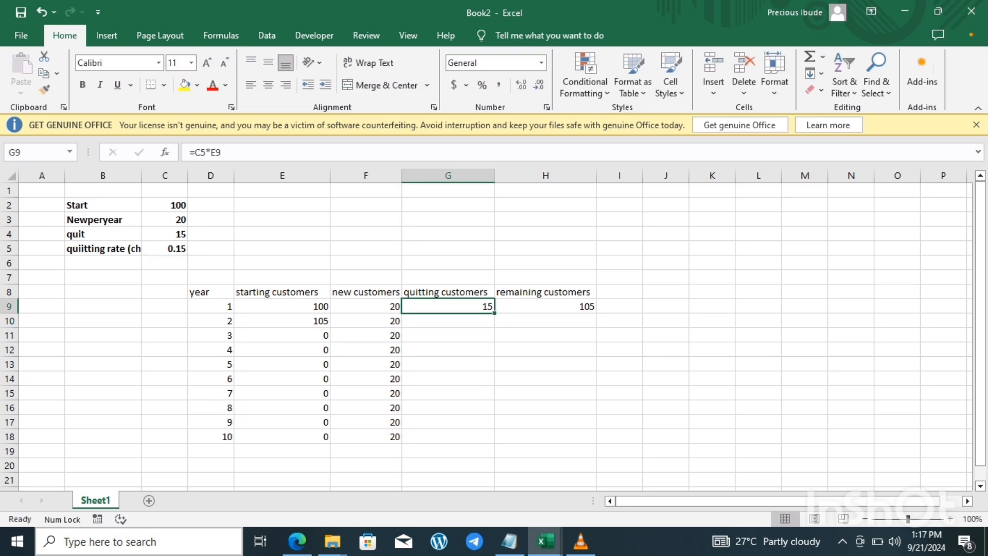
key("Delete")
type("=")
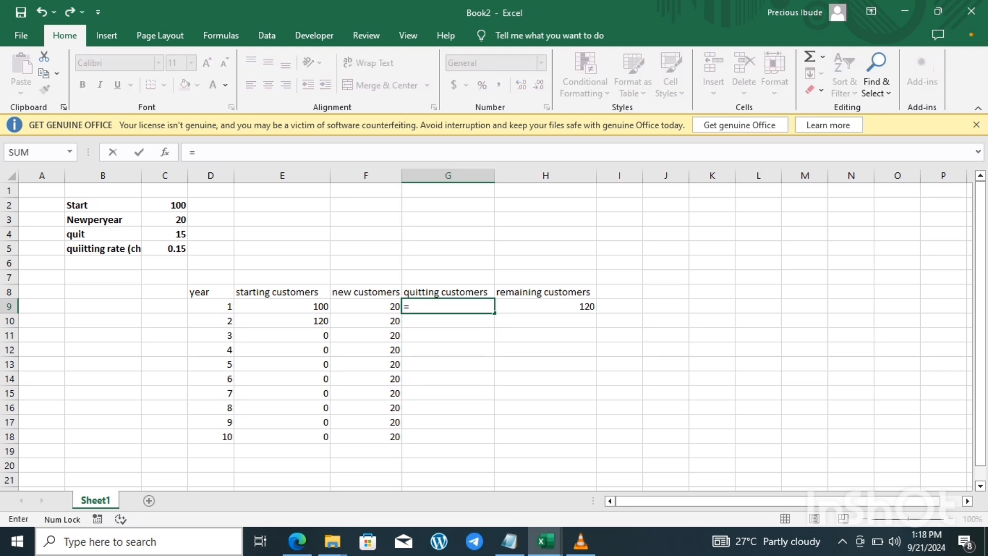
left_click(165, 249)
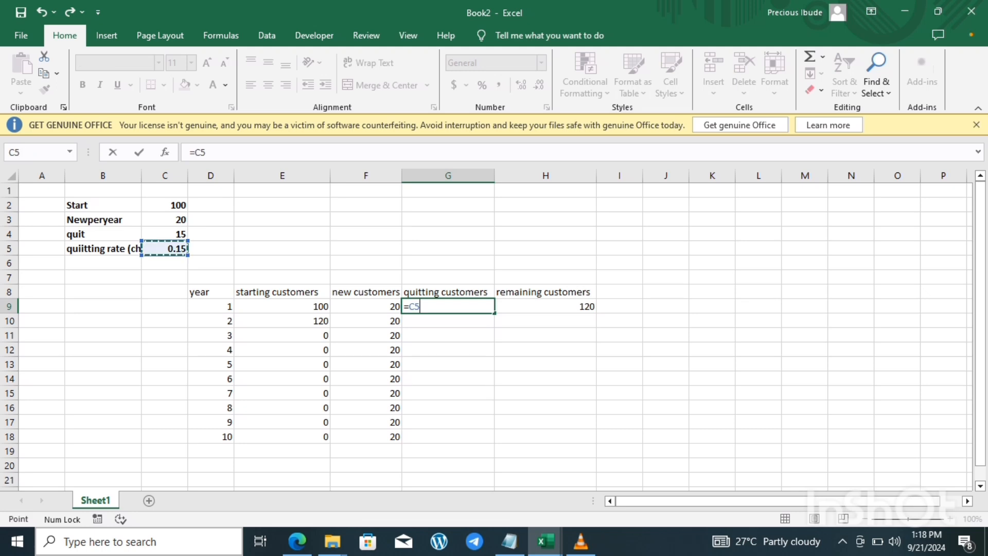
type("*")
left_click(282, 306)
key("Return")
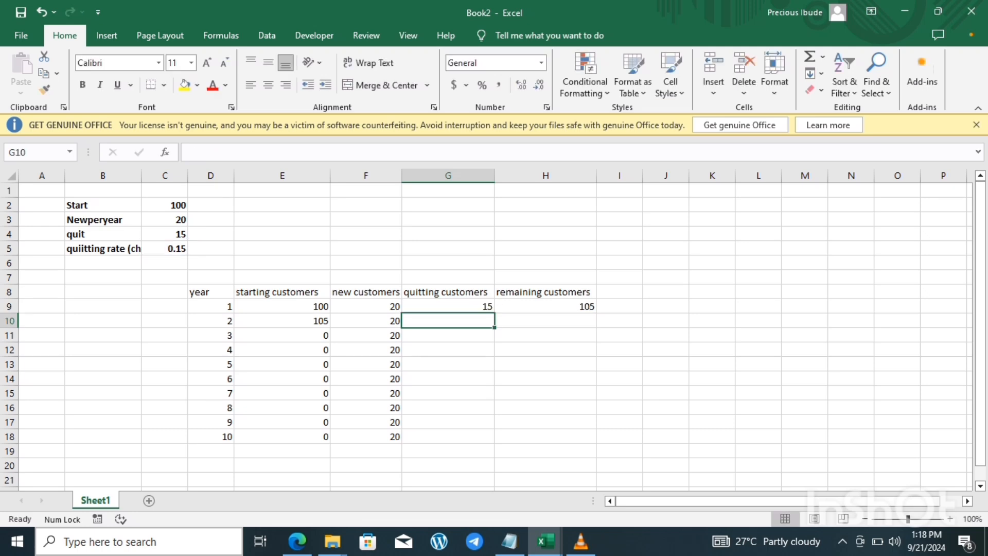
Step: Fill the quitting customers formula from G9 down to G18 and inspect the copied formula in G10
left_click(447, 306)
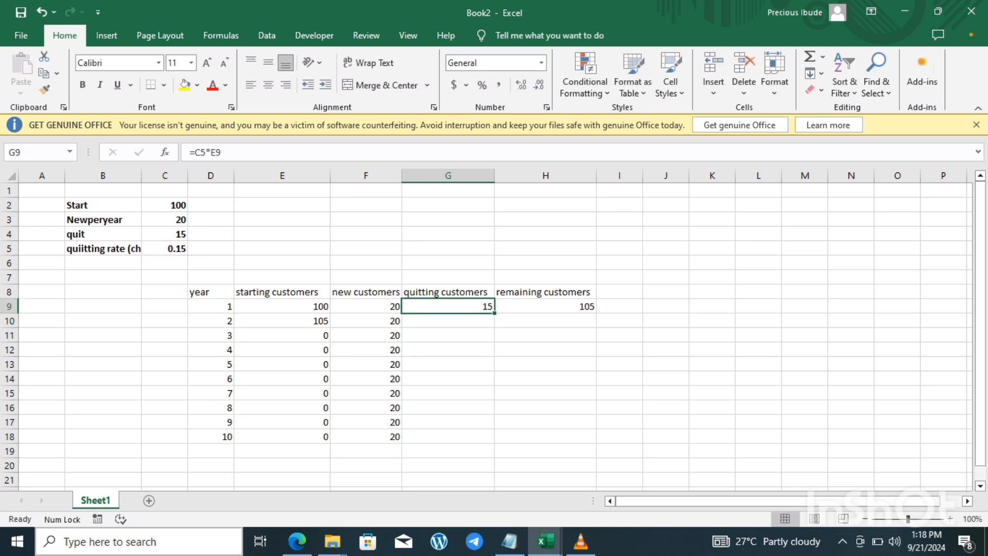
left_click_drag(494, 312, 494, 442)
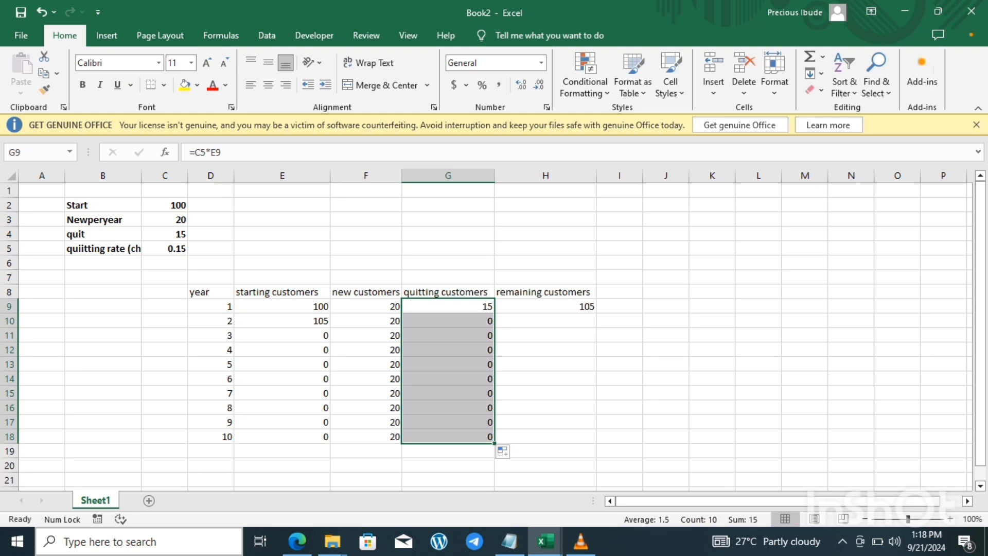
left_click(447, 321)
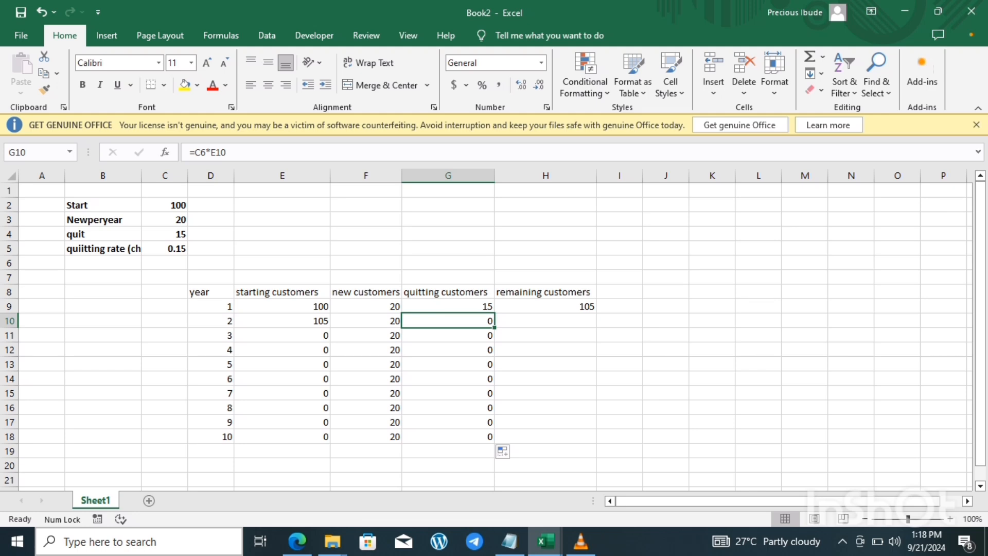
Step: Lock the row of the quitting rate reference in G9 so the formula reads =C$5*E9
left_click(165, 263)
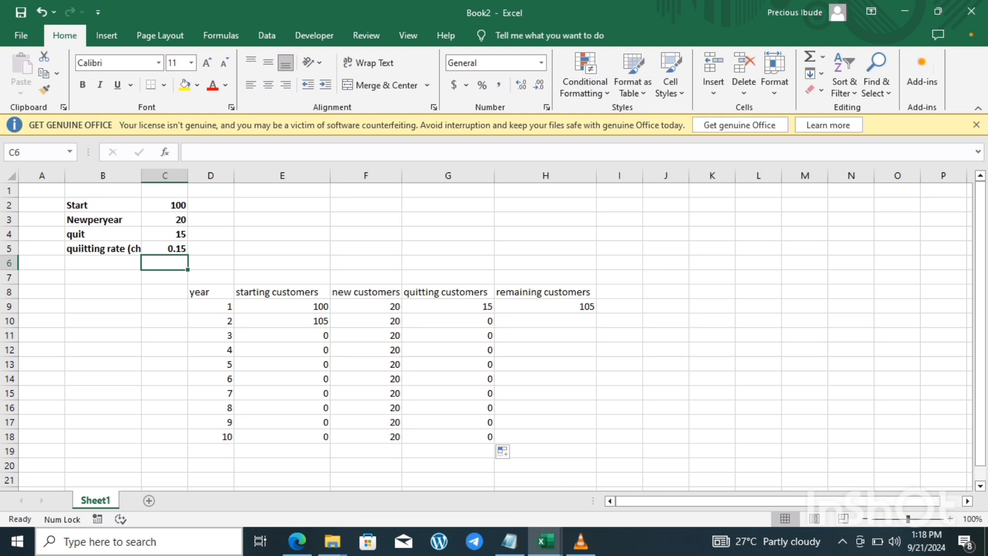
left_click(448, 321)
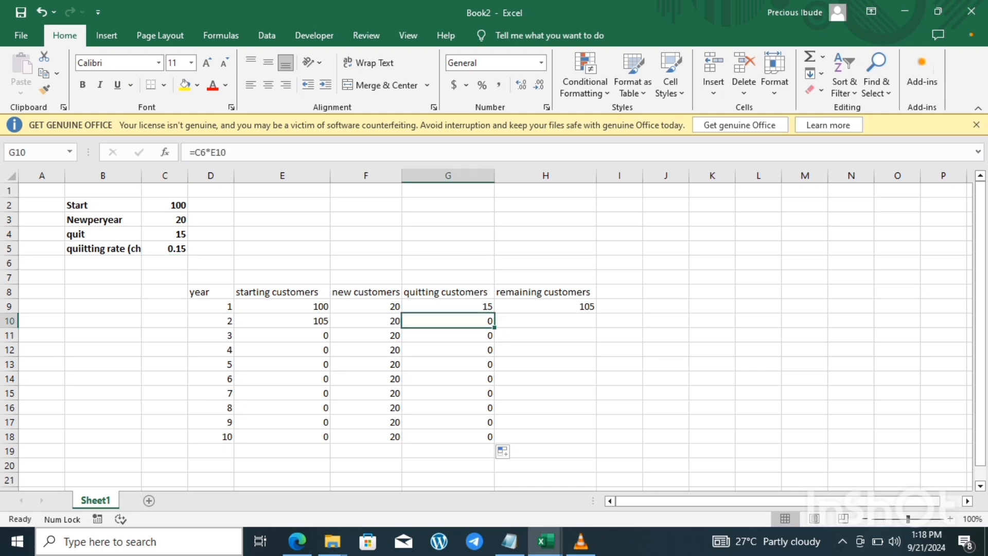
left_click(448, 307)
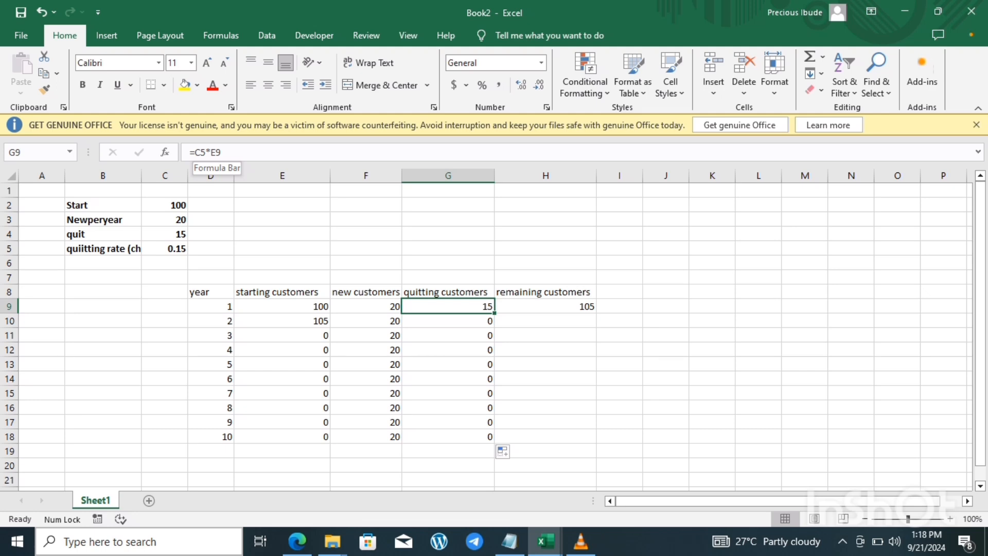
left_click(195, 152)
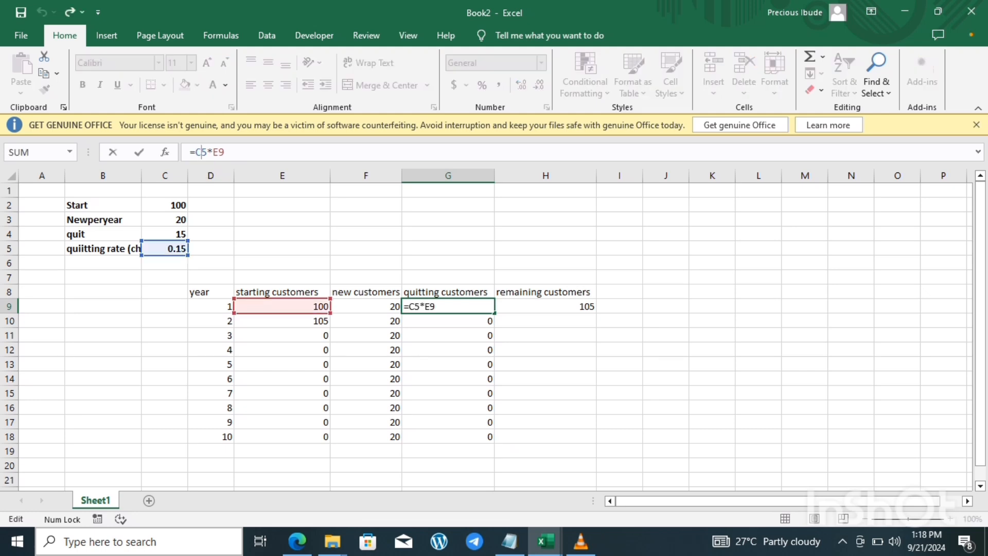
type("$")
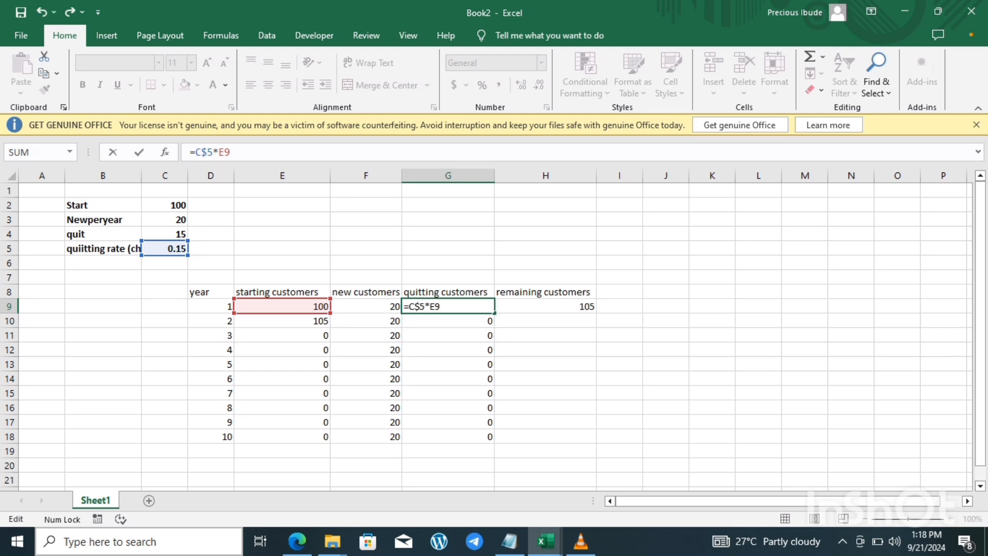
key("Return")
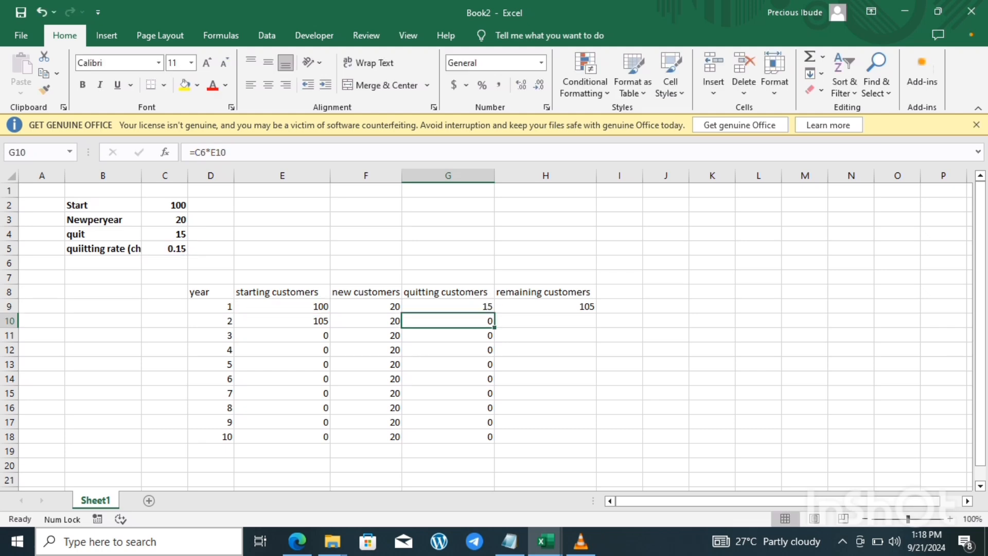
Step: Fill the corrected quitting customers formula from G9 down to G18 and check the copy in G10
left_click(448, 306)
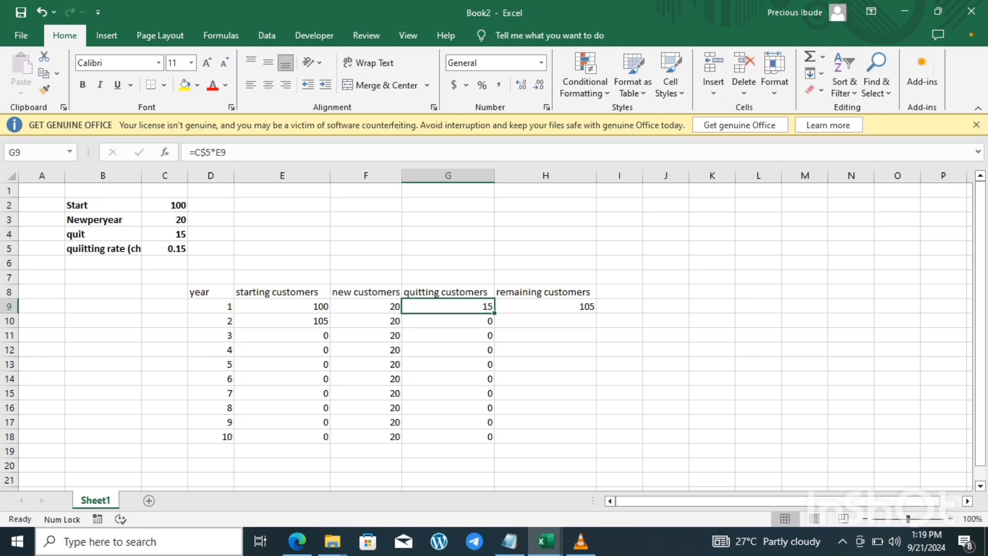
double_click(494, 313)
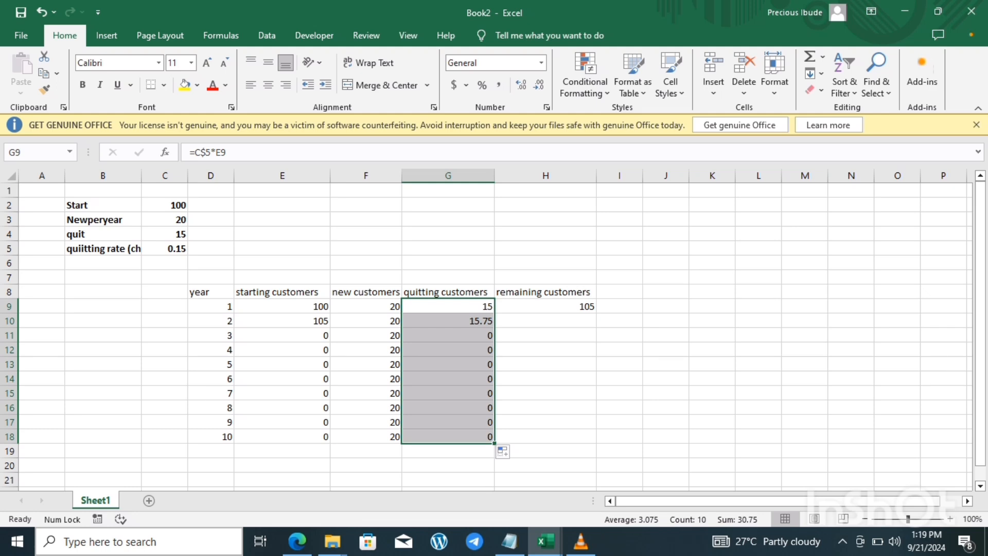
left_click(448, 321)
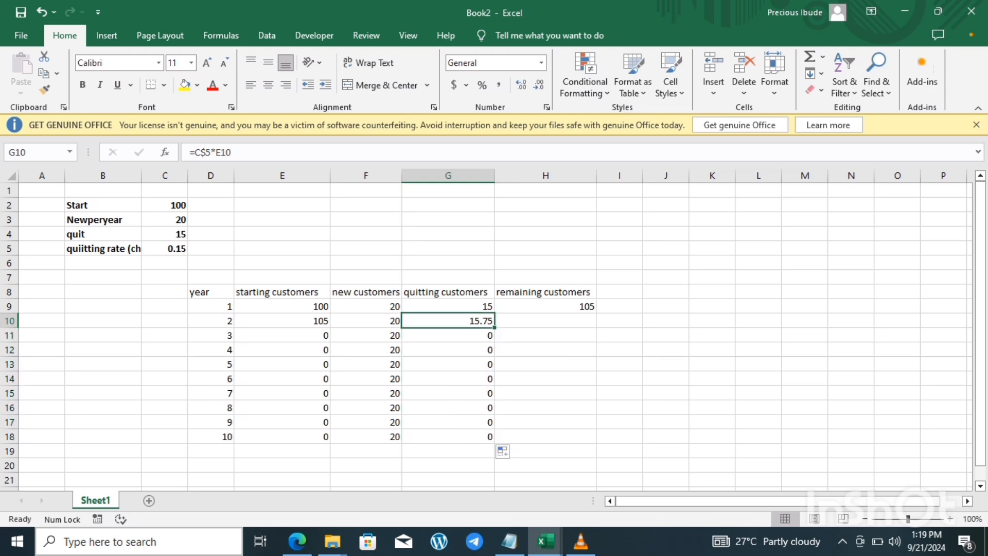
Step: Fill the remaining customers formula =E9+F9-G9 from H9 down to H18
left_click(545, 321)
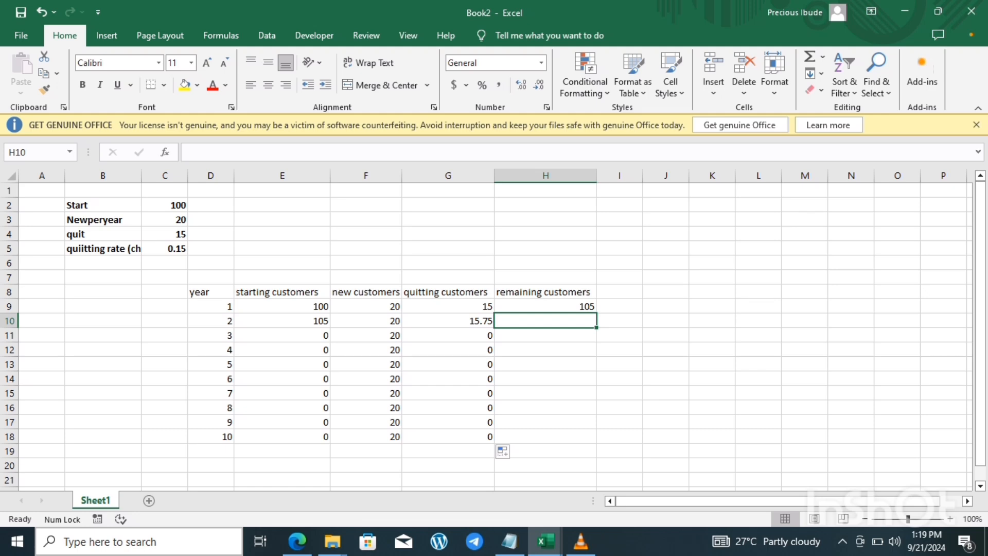
left_click(282, 321)
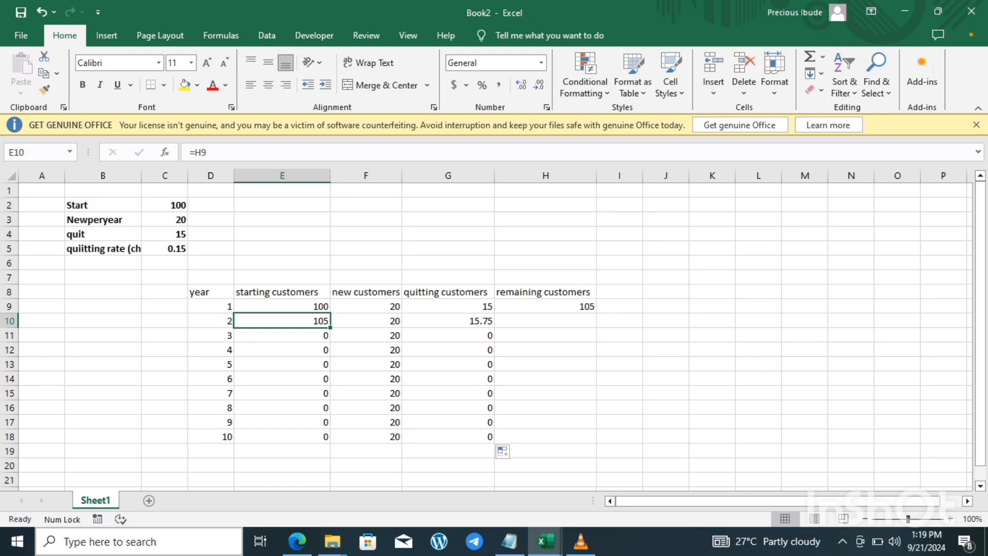
left_click(545, 321)
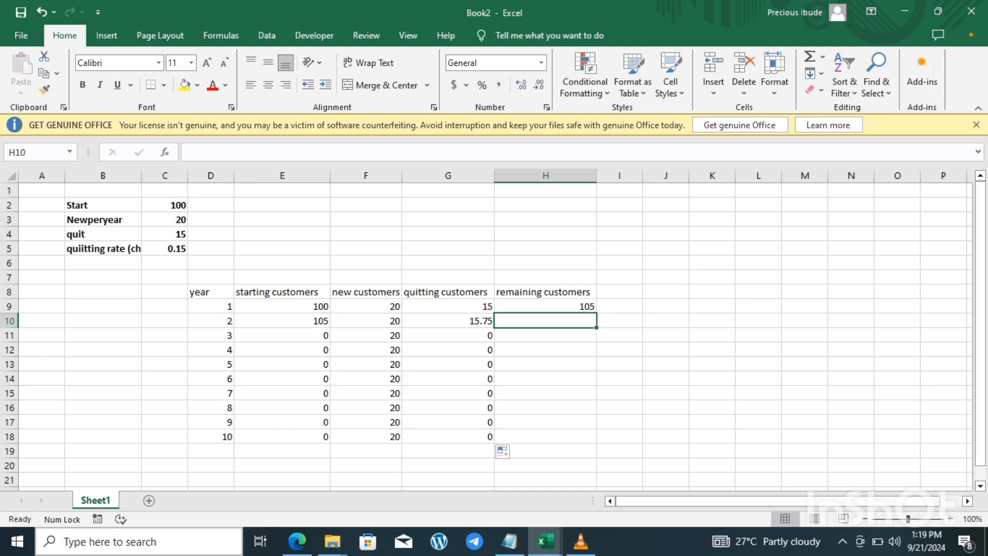
left_click(545, 306)
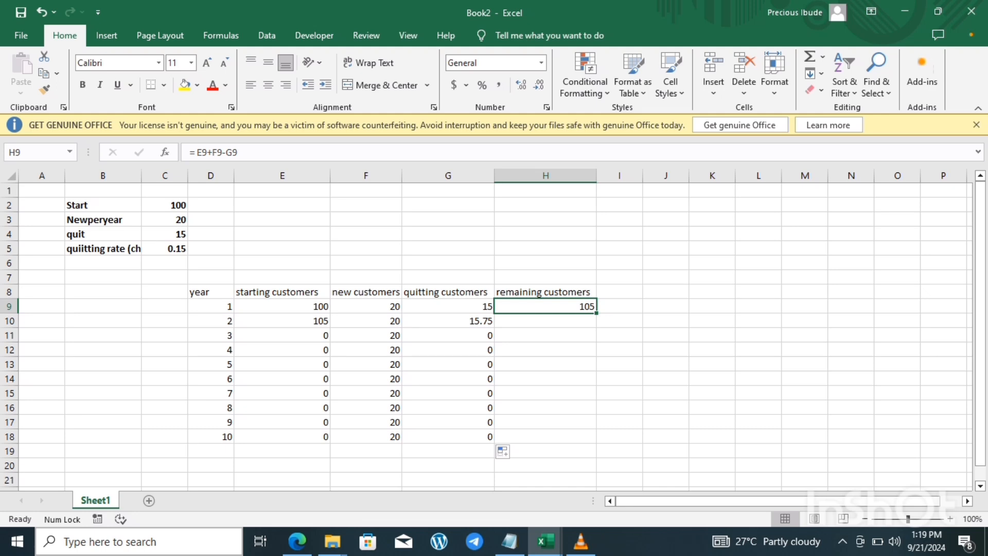
left_click(282, 307)
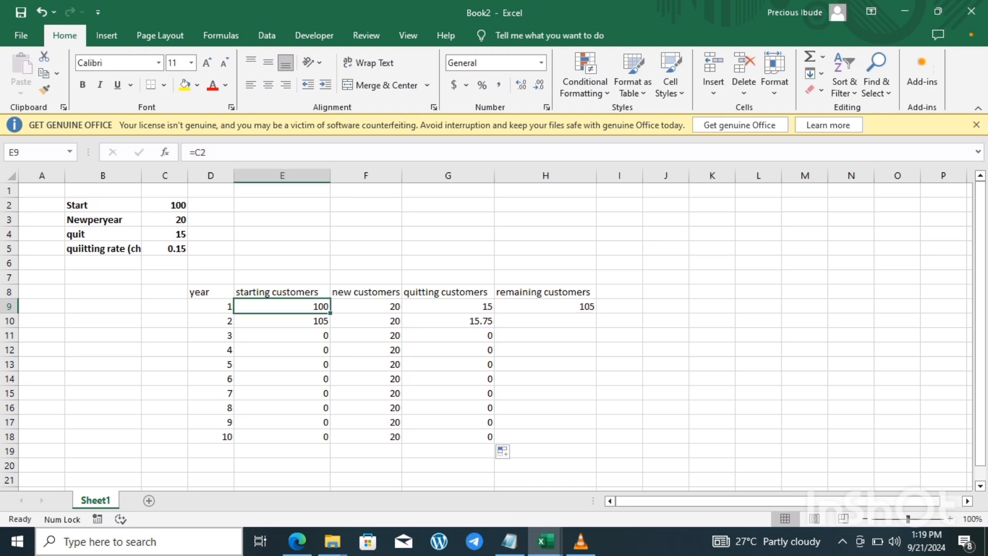
left_click(546, 307)
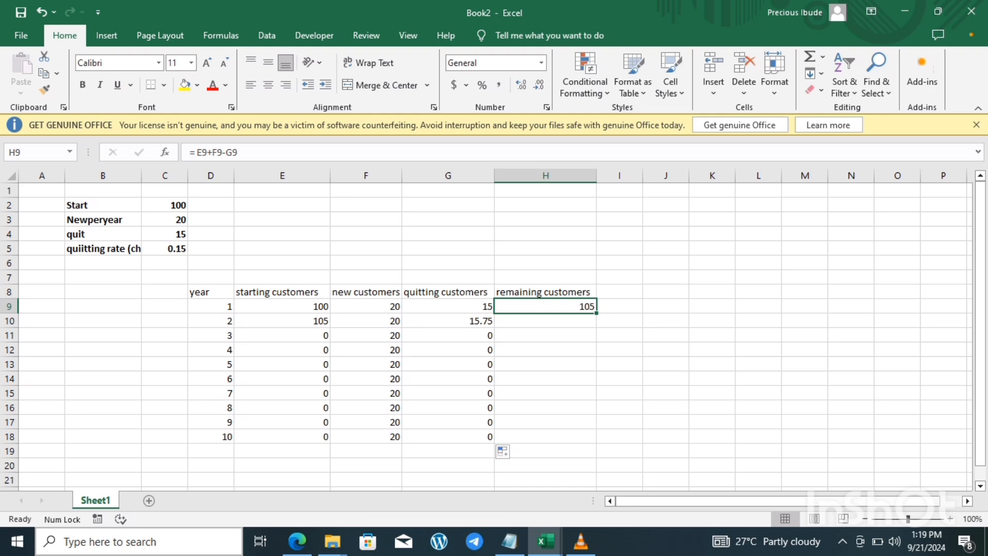
left_click_drag(596, 312, 596, 442)
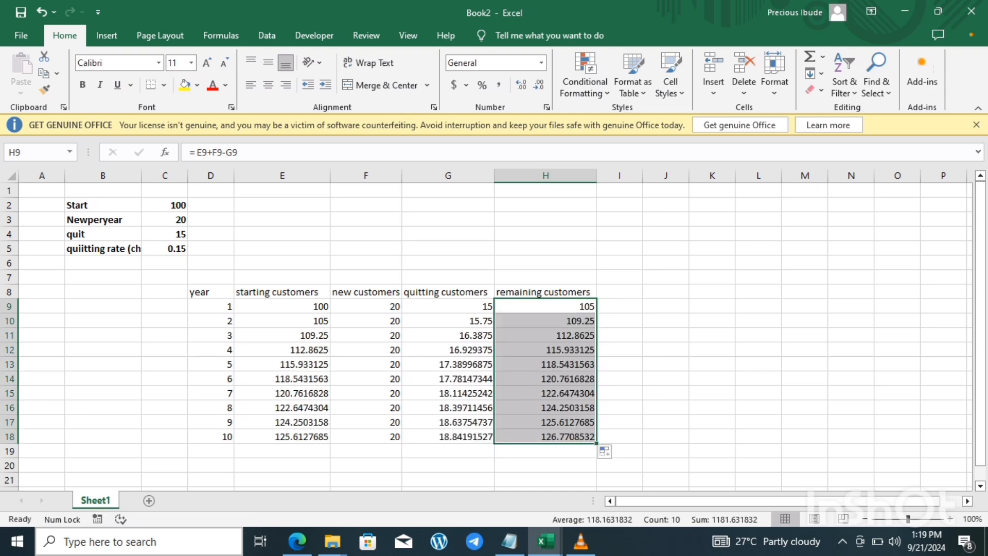
Step: Examine how the starting, new and quitting customers formulas for years 2 and 3 link to the assumptions and prior year's remaining customers
left_click(282, 451)
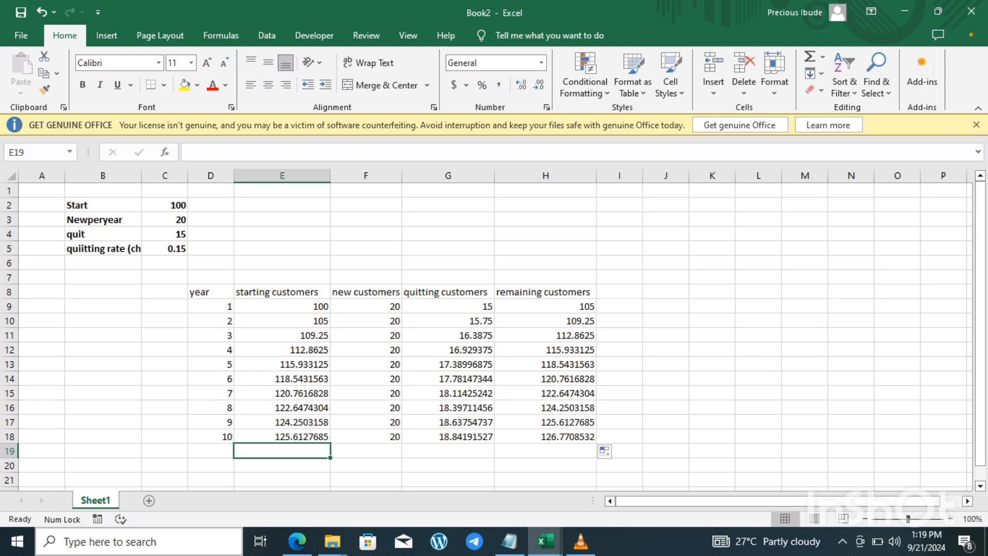
left_click(282, 335)
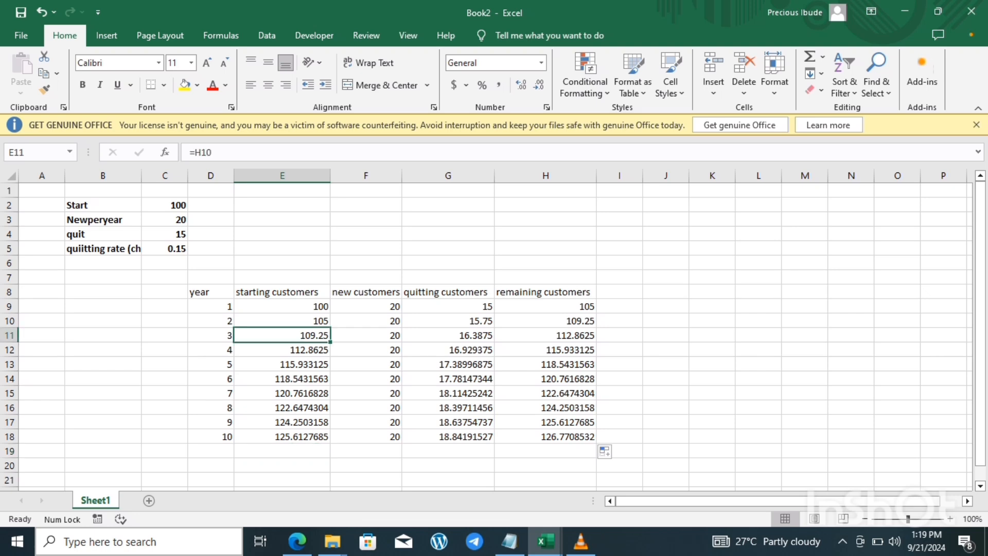
left_click(545, 321)
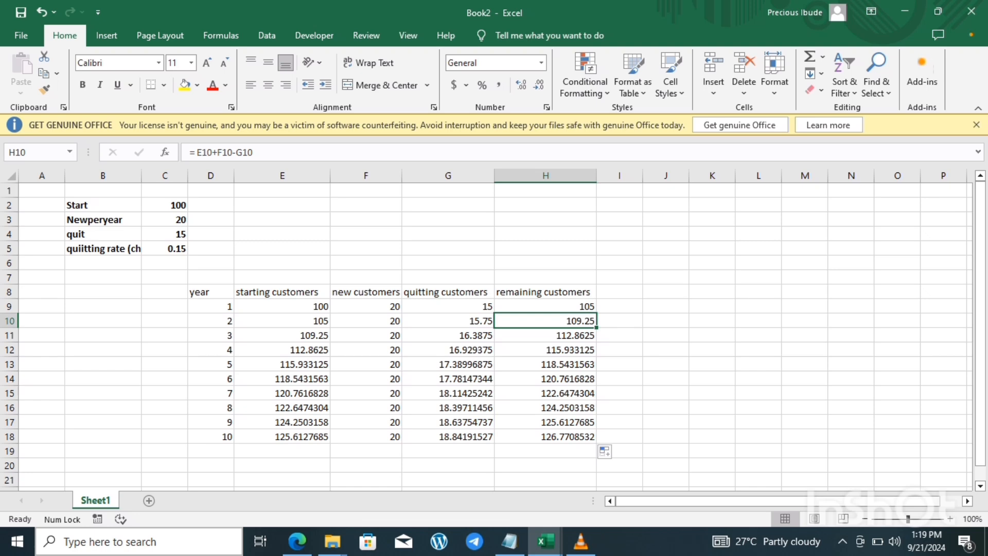
left_click(282, 335)
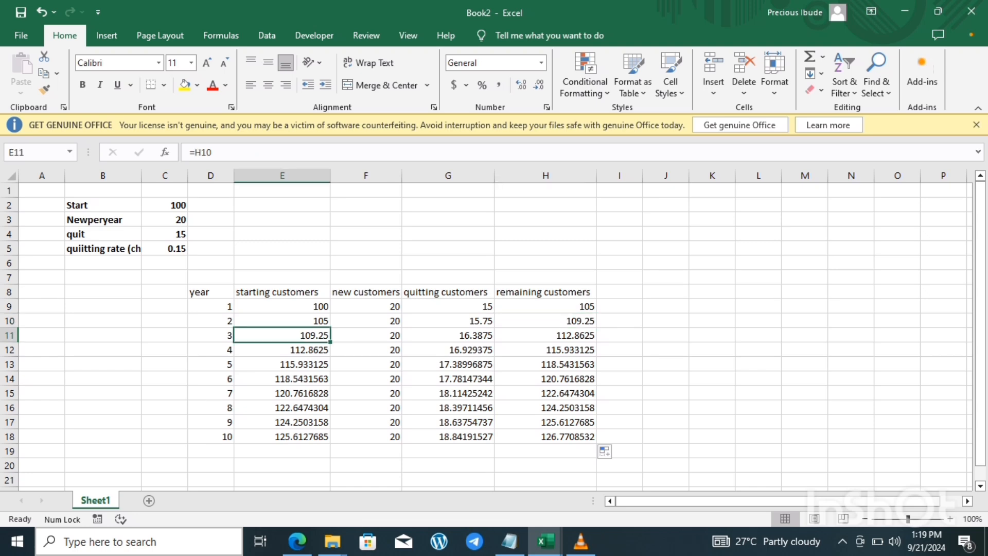
key("Up")
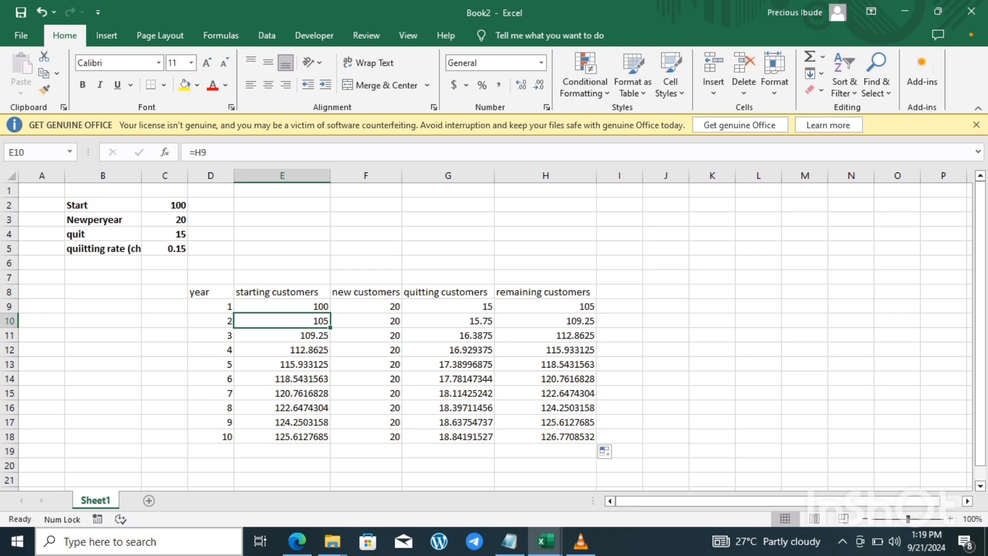
left_click(366, 307)
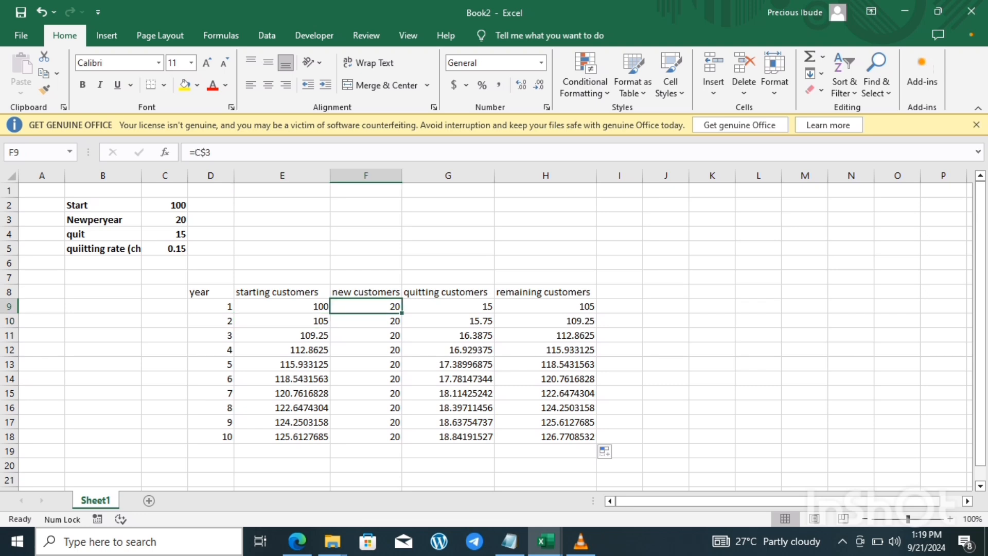
left_click(546, 307)
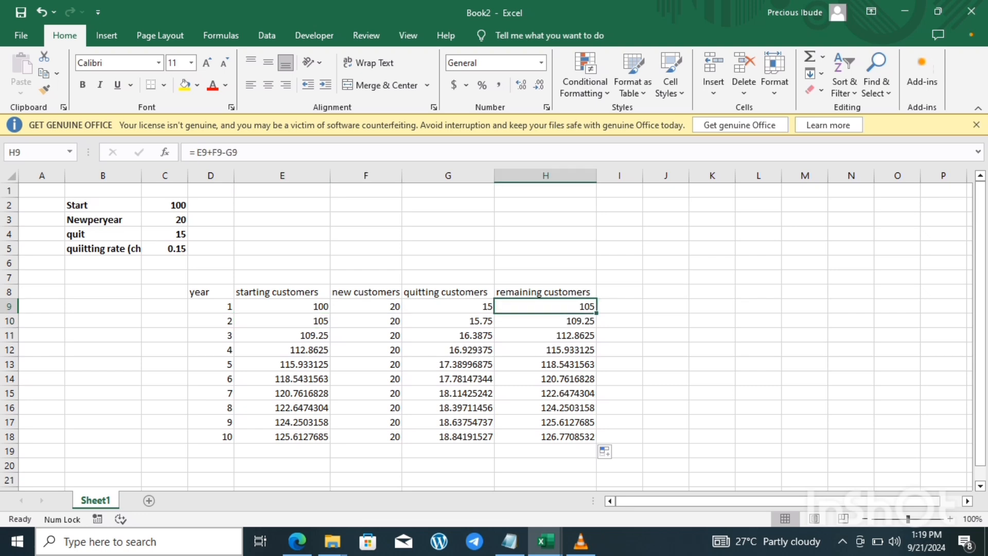
left_click(282, 321)
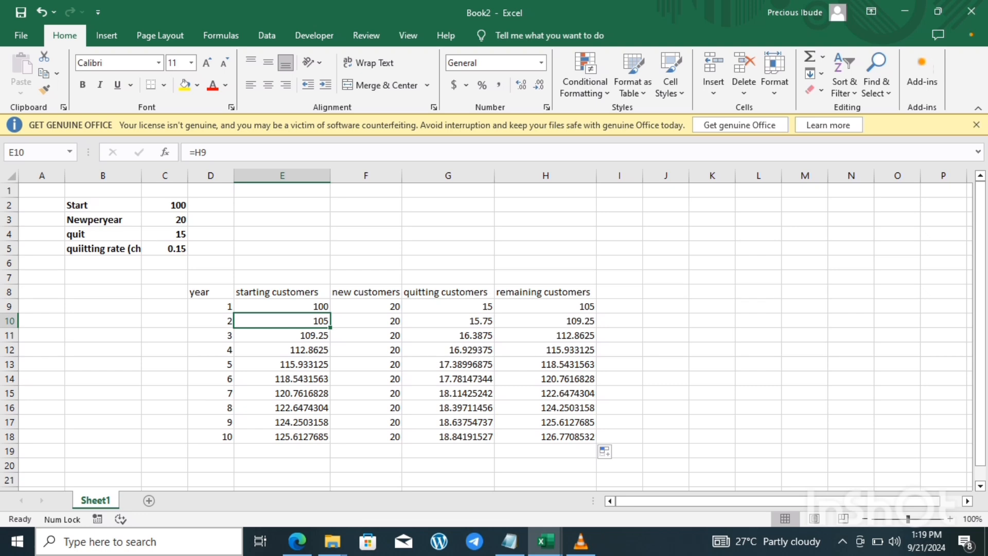
left_click(366, 321)
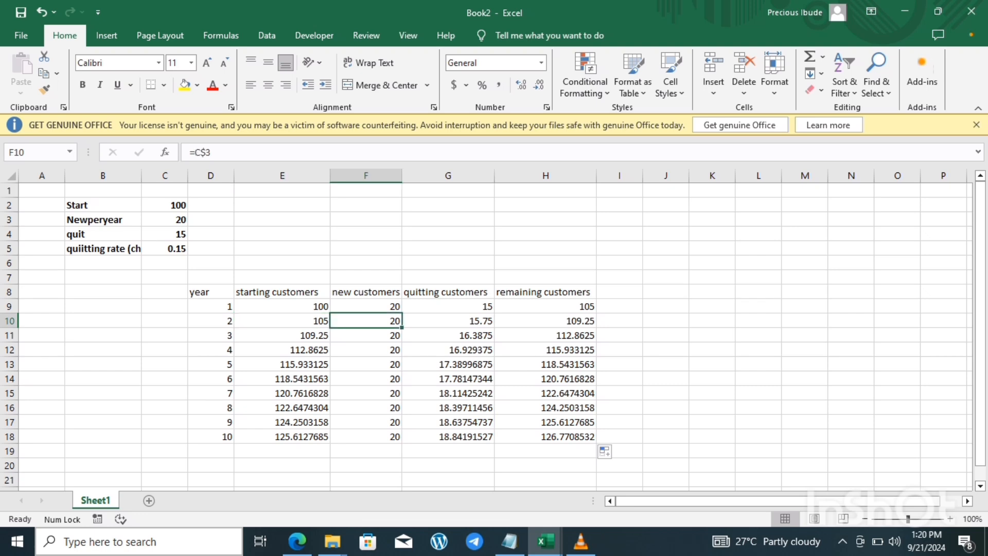
left_click(447, 321)
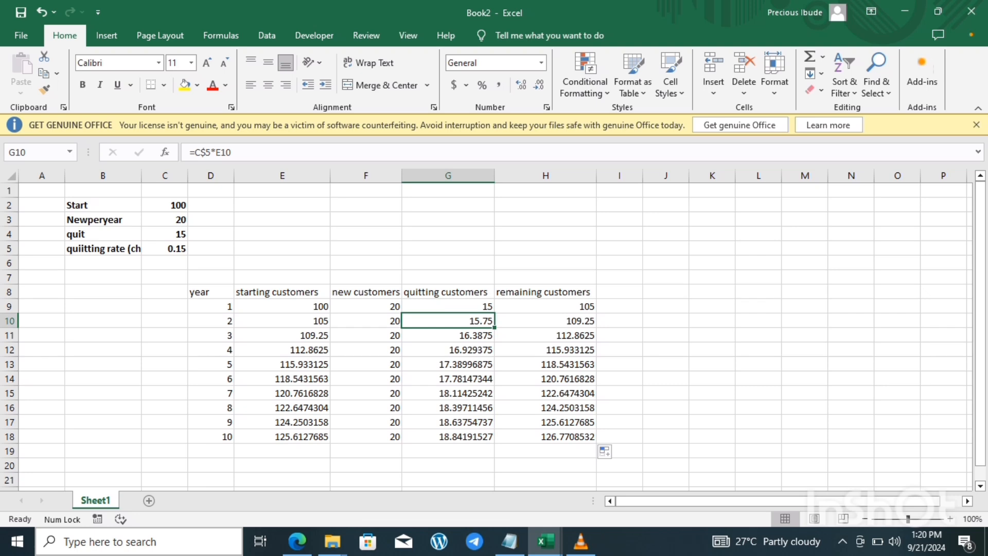
left_click(282, 321)
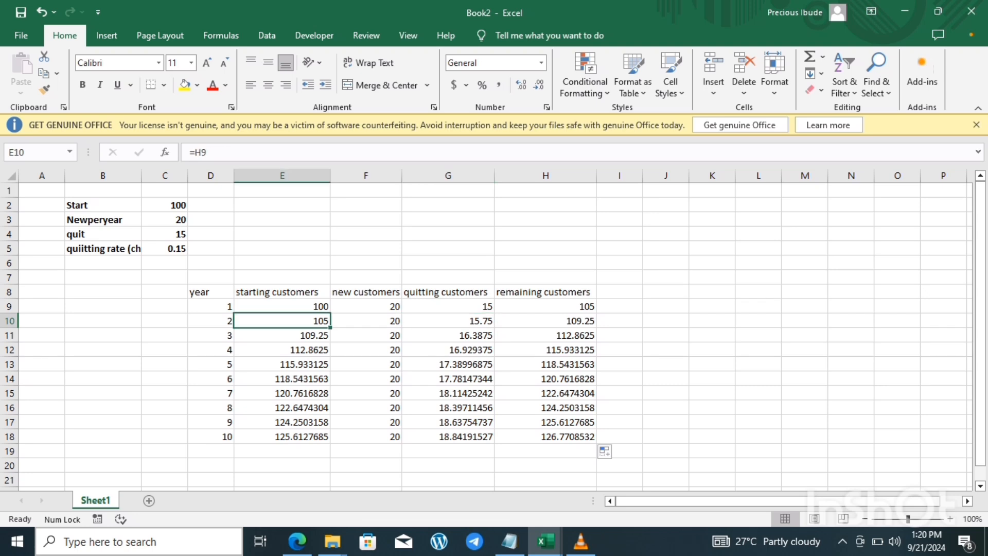
left_click(546, 307)
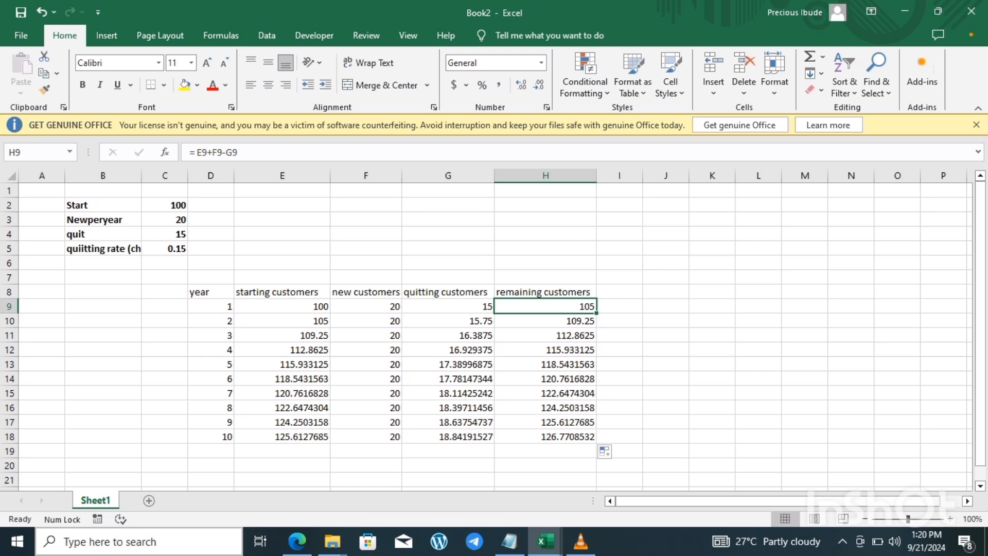
left_click(283, 321)
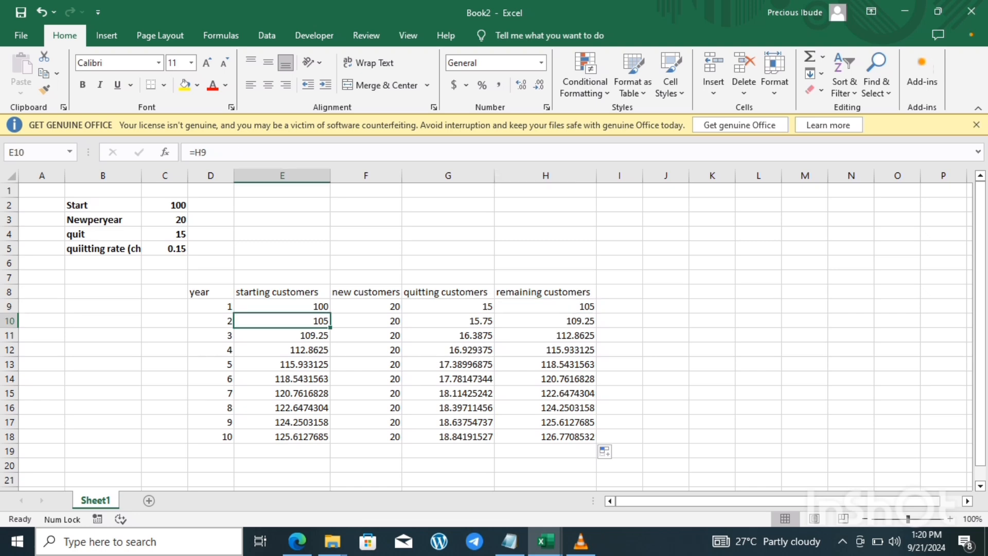
left_click(448, 321)
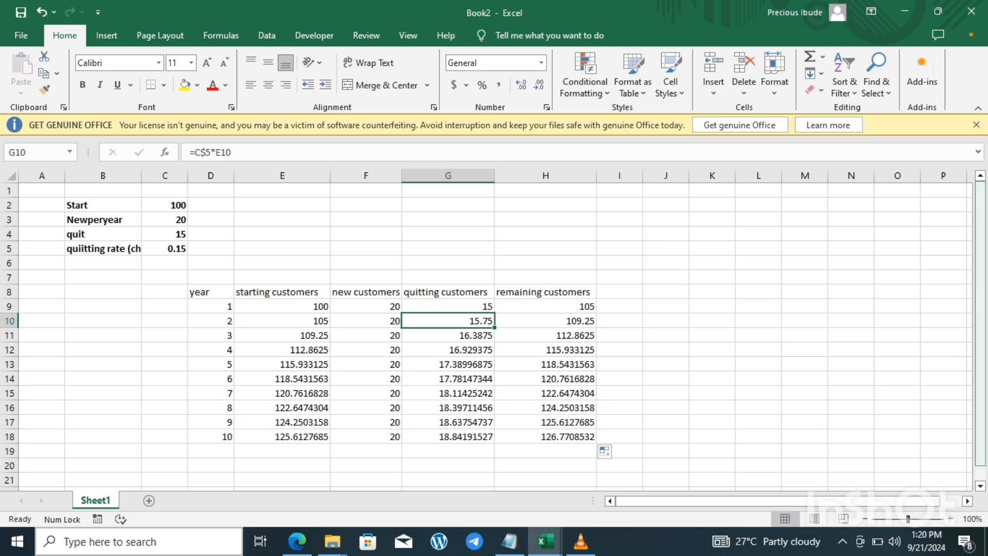
Step: Review the year 10 starting customers in E18 and remaining customers in H18 of the completed table
scroll(494, 334, "down", 1)
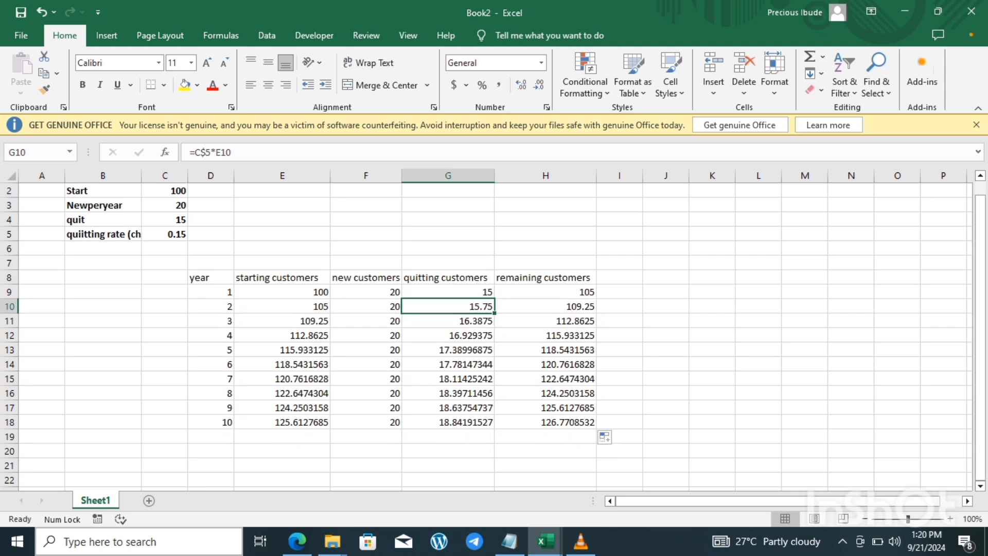
left_click(282, 436)
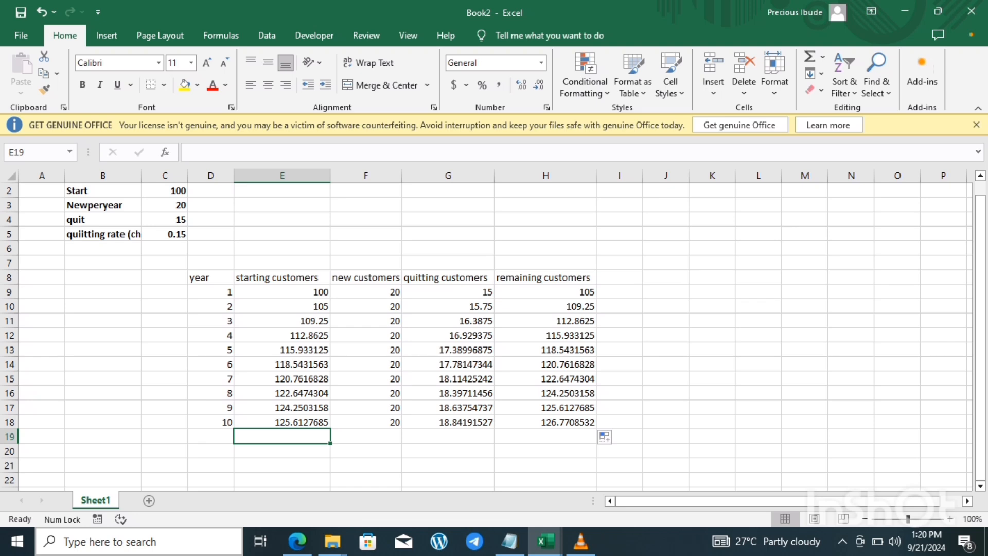
left_click(282, 422)
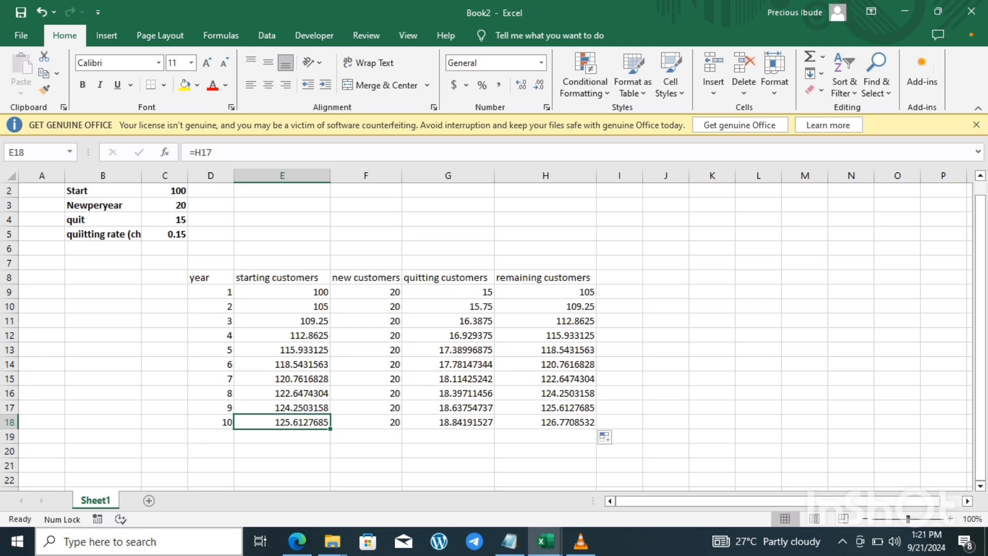
left_click(545, 422)
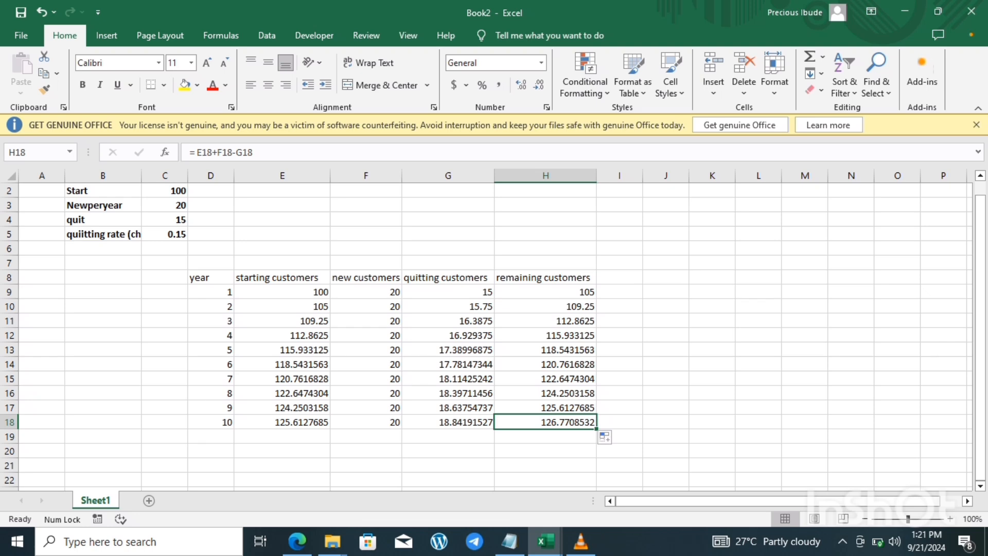
left_click(712, 292)
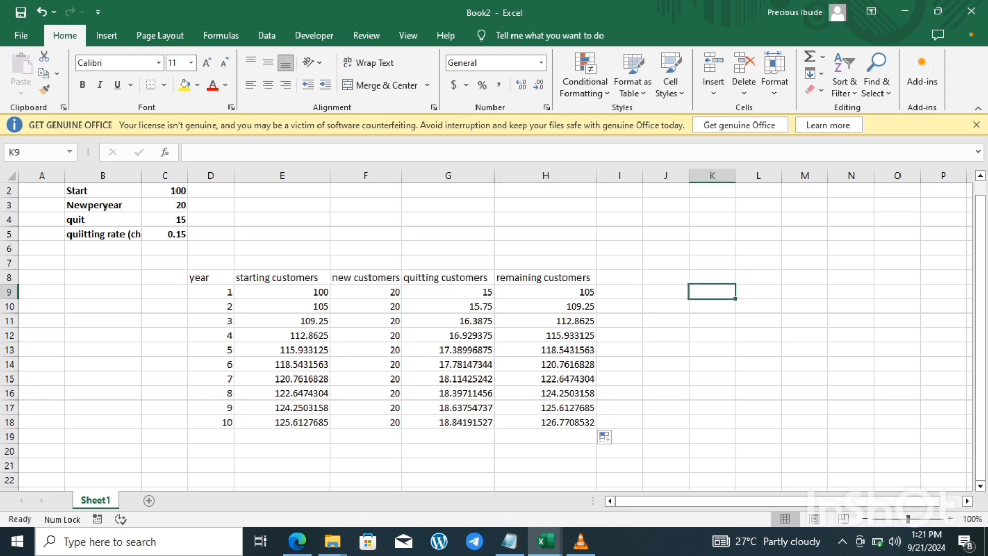
Step: Enter the label "semsitovty analysis" in K9 and widen column K to fit it
type("semsi")
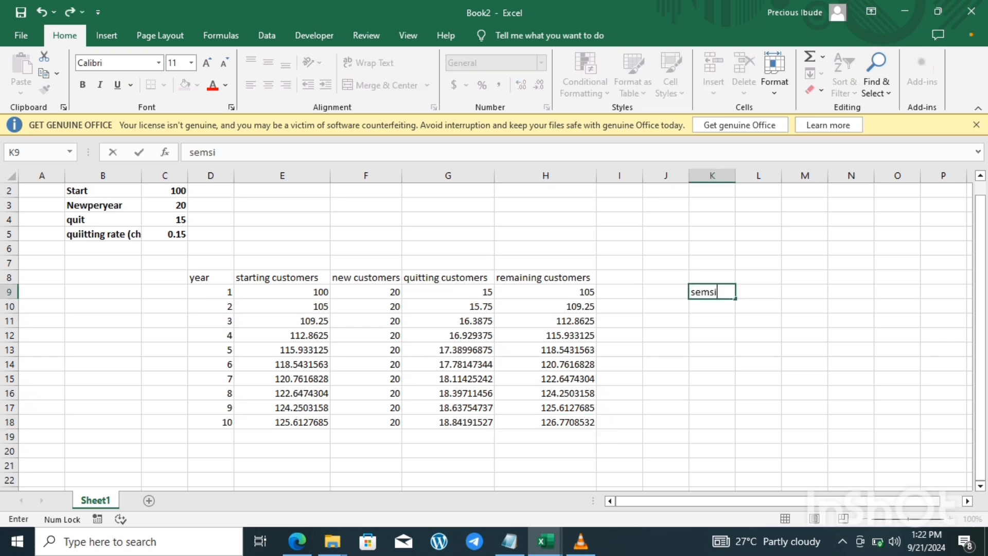
type("tovty anal")
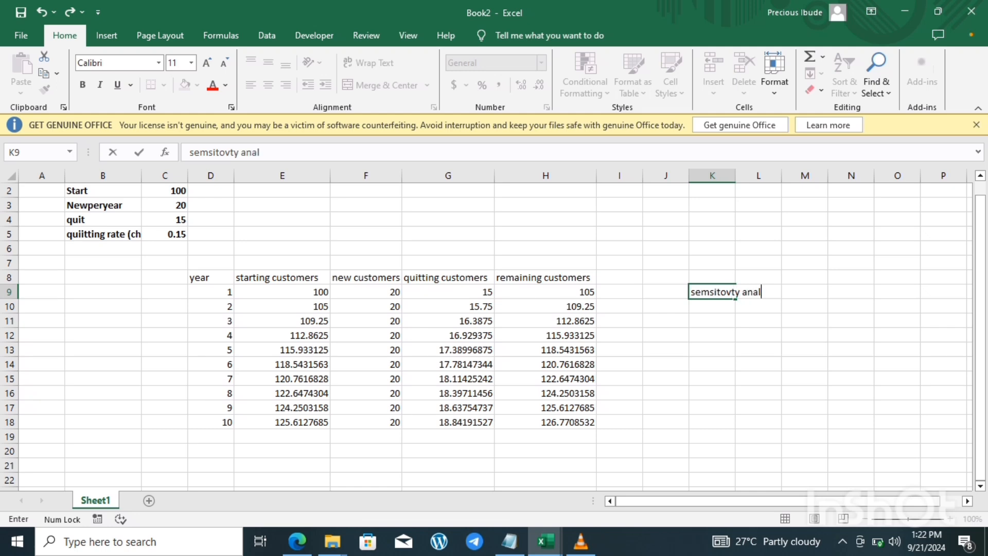
type("ysis")
left_click(712, 233)
left_click_drag(736, 175, 816, 176)
Step: Set the Start assumption in C2 to 150 customers
left_click(448, 321)
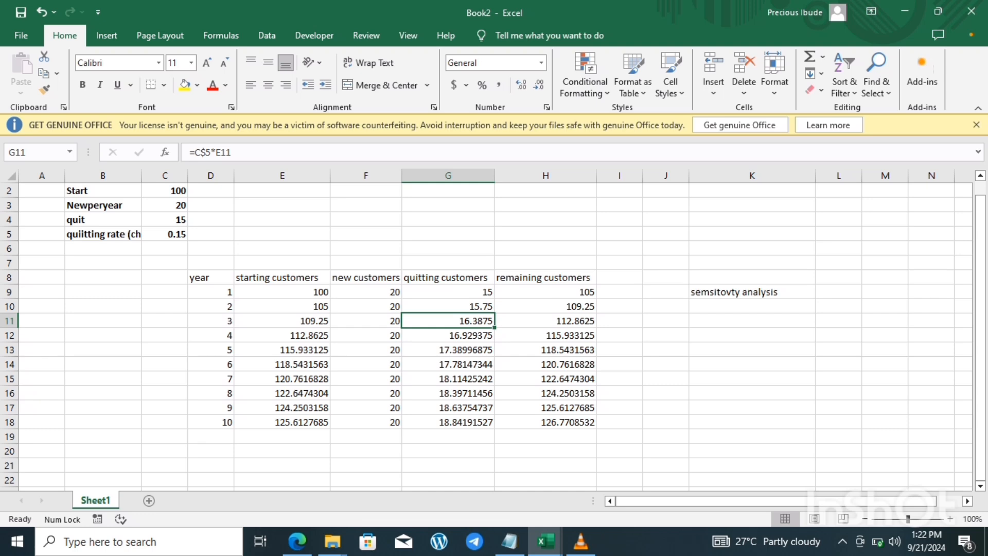
left_click(282, 292)
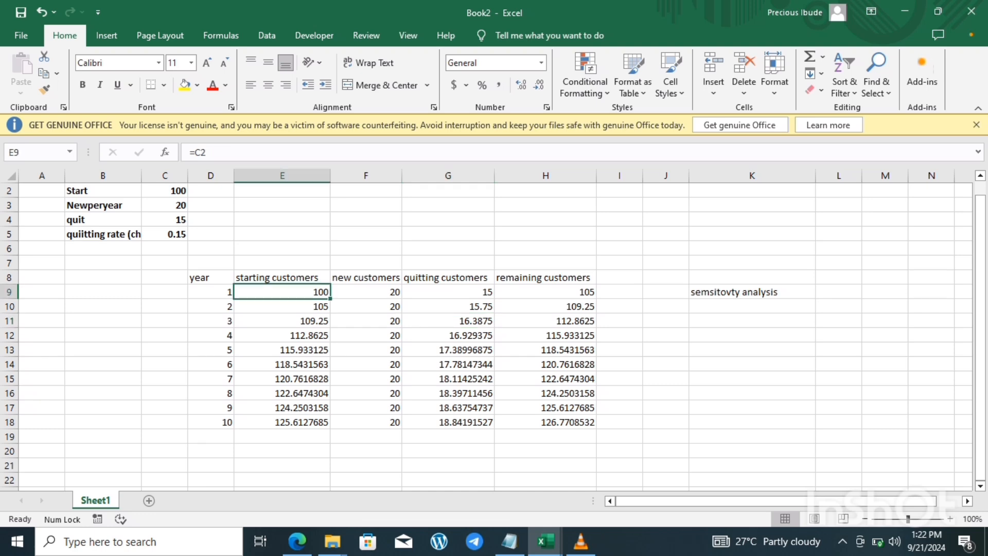
left_click(164, 191)
type("1")
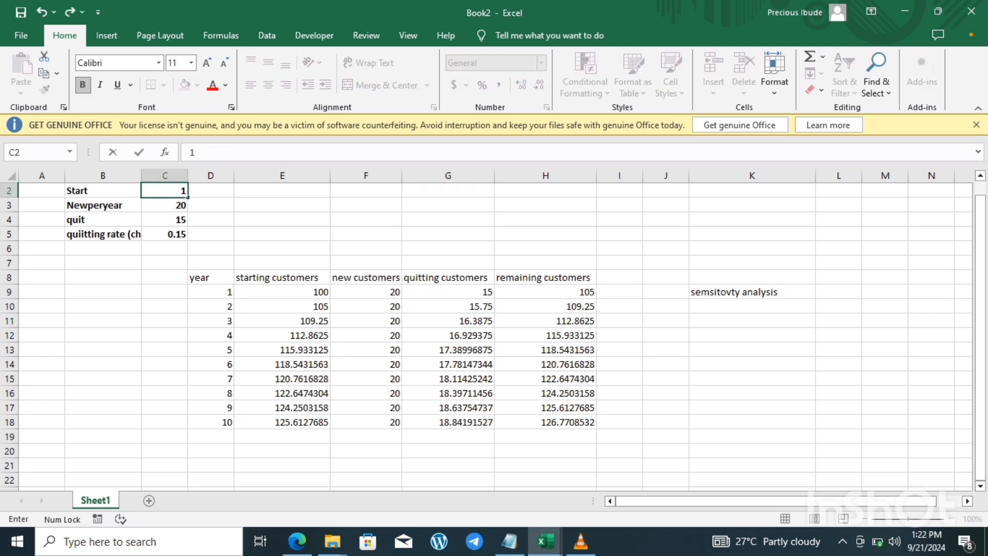
type("50")
key("Return")
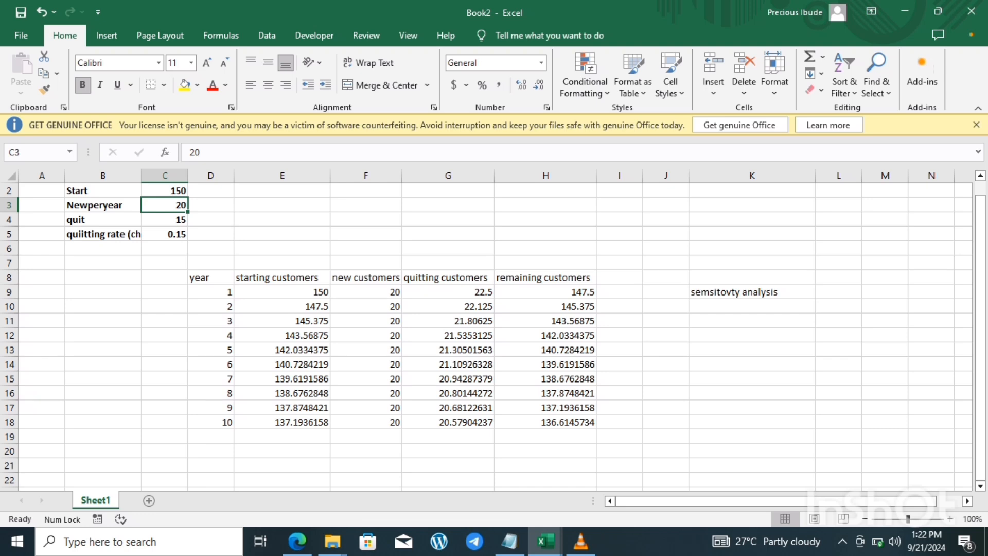
key("Up")
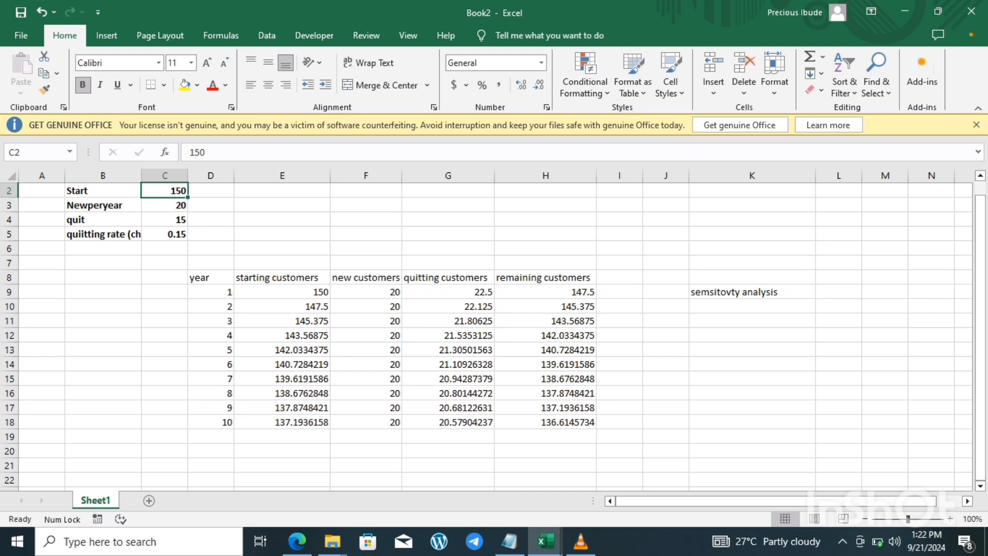
Step: Re-enter the quitting rate in C5 as 0.15
left_click(165, 234)
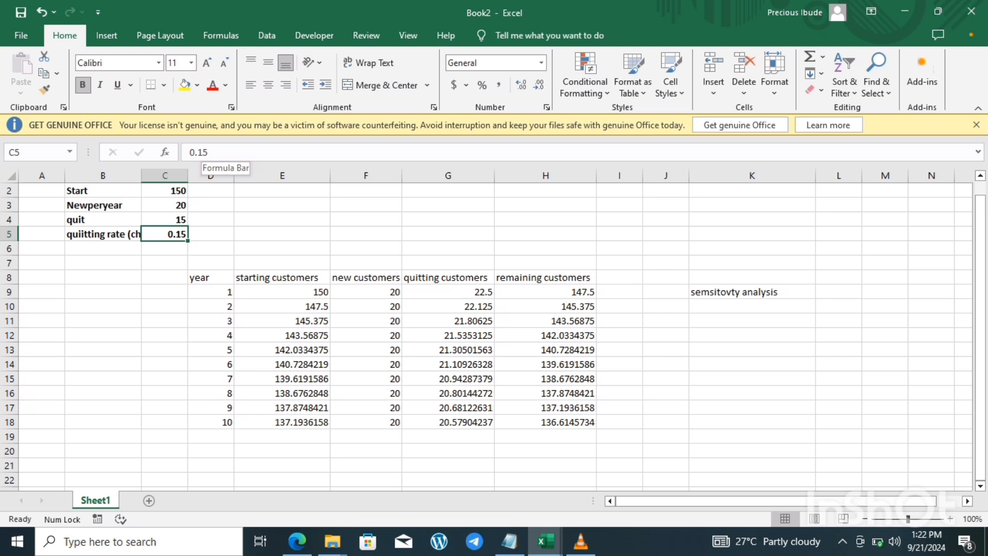
left_click(209, 152)
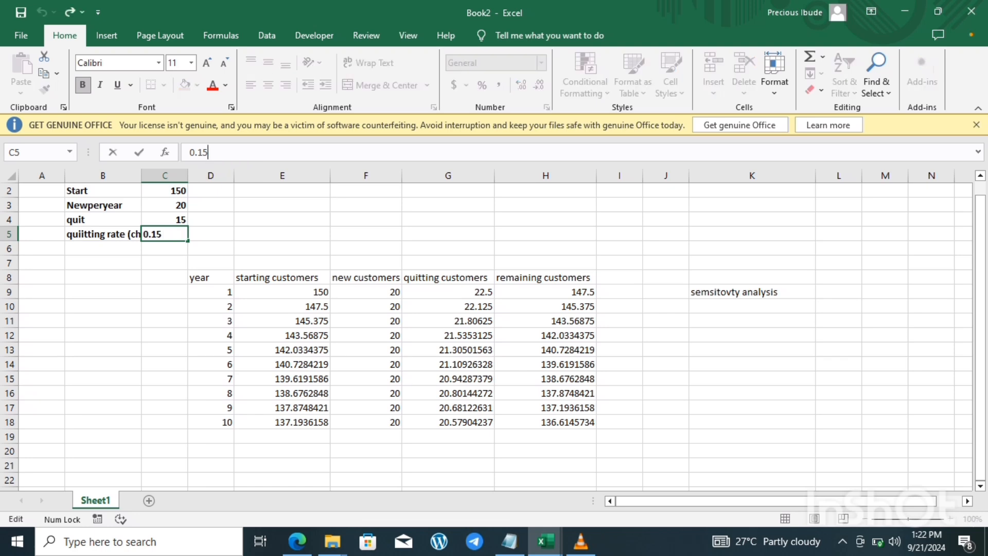
key("BackSpace")
key("BackSpace")
type("1")
key("BackSpace")
key("BackSpace")
key("BackSpace")
type("0.15")
key("Return")
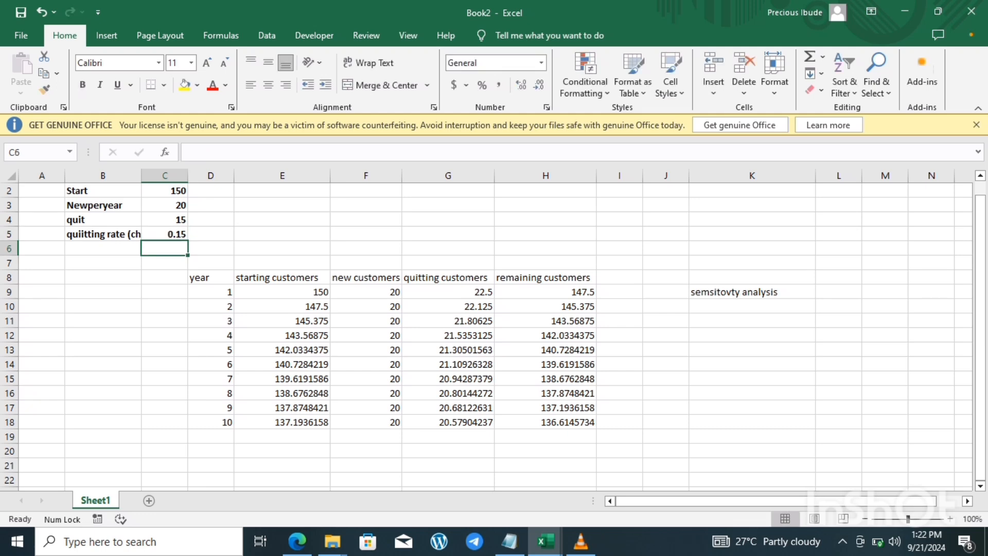
Step: Check the quitting customers formulas and year 10 remaining customers, and set the Newperyear assumption in C3 to 50
left_click(165, 191)
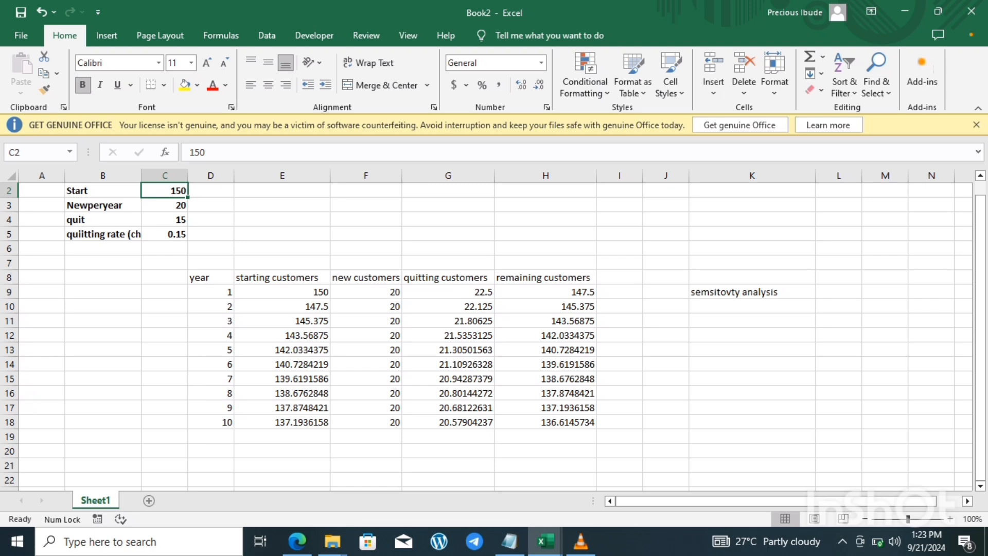
left_click(164, 234)
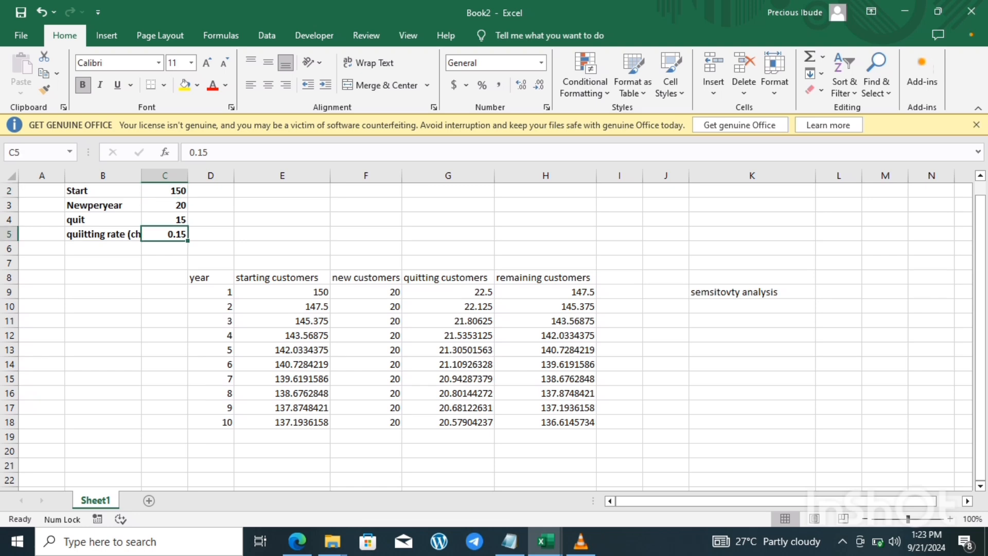
left_click(448, 292)
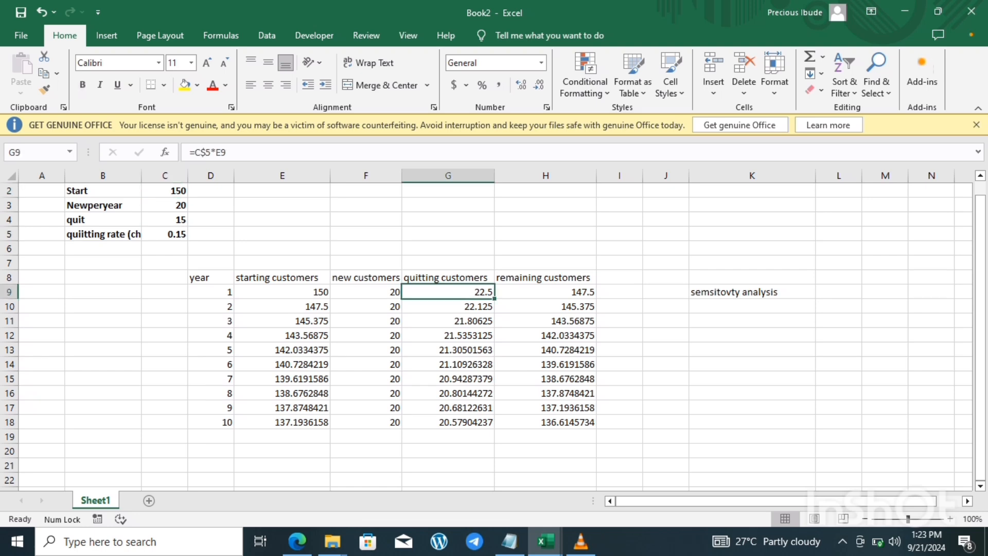
key("Down")
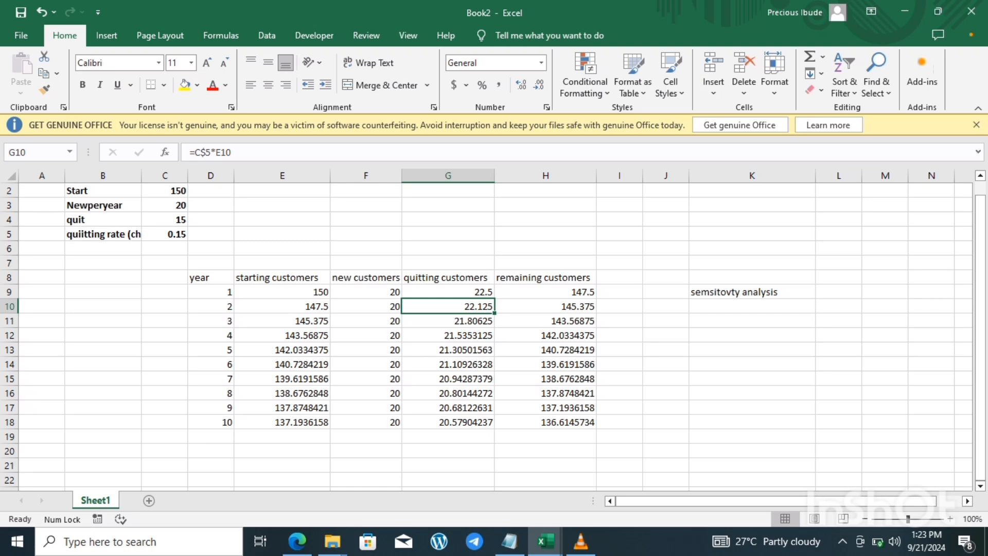
left_click(545, 422)
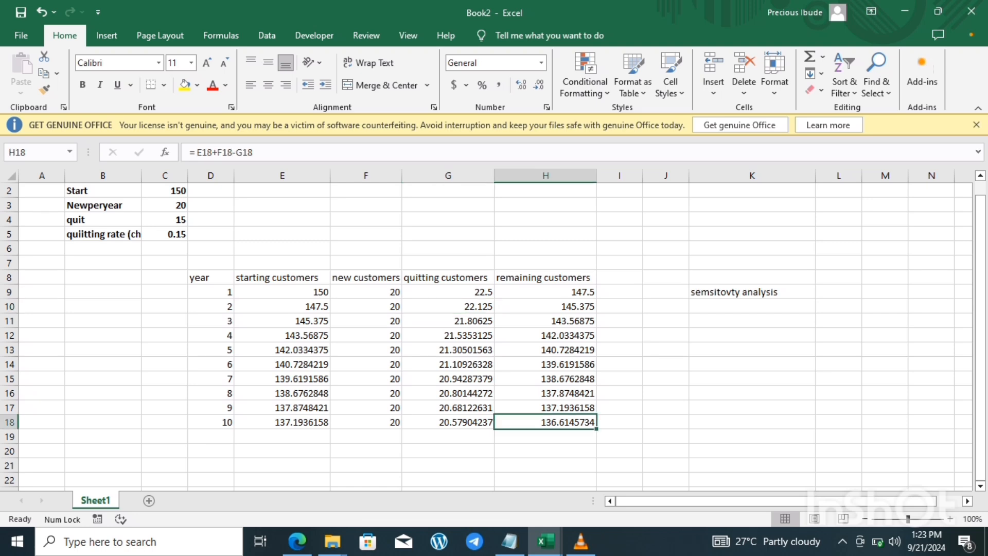
left_click(164, 205)
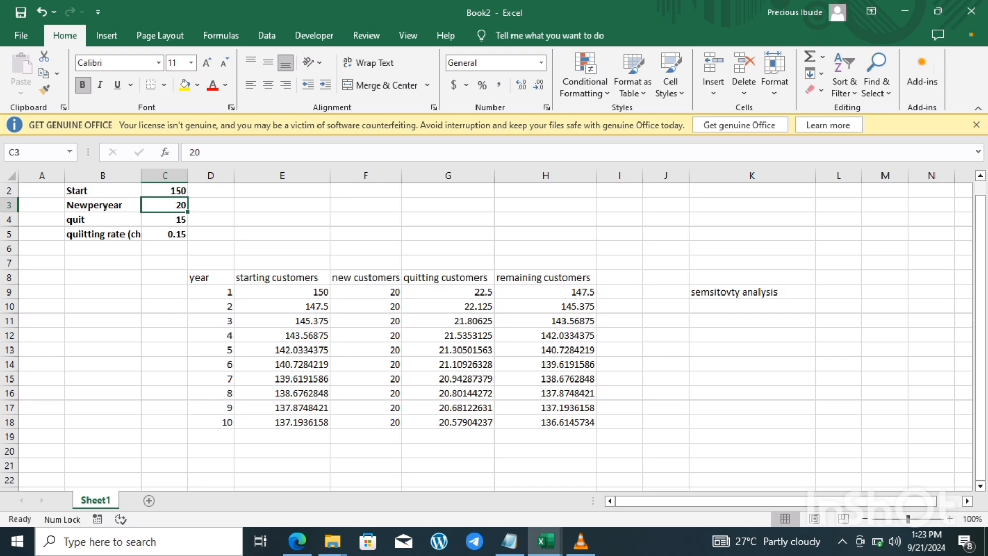
type("50")
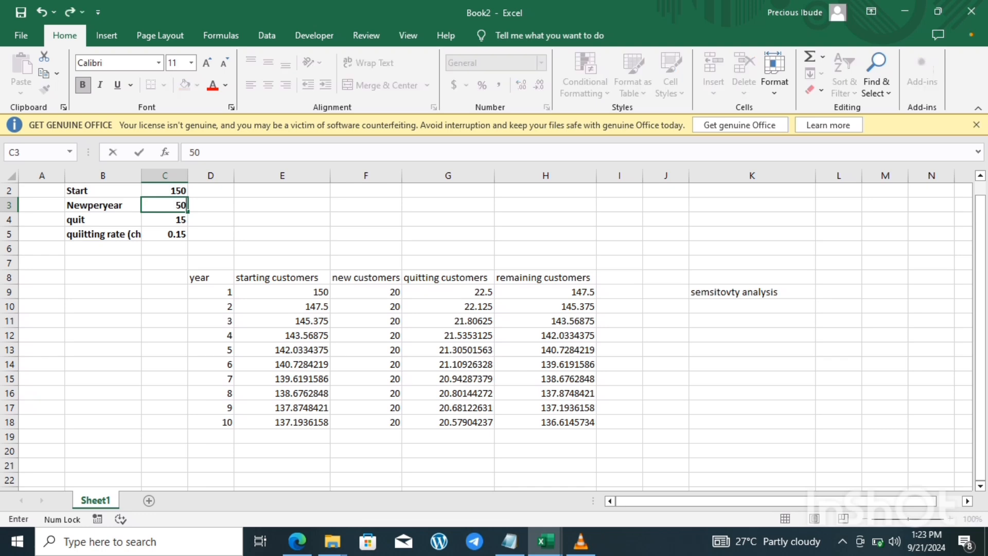
key("BackSpace")
key("BackSpace")
type("50")
key("Return")
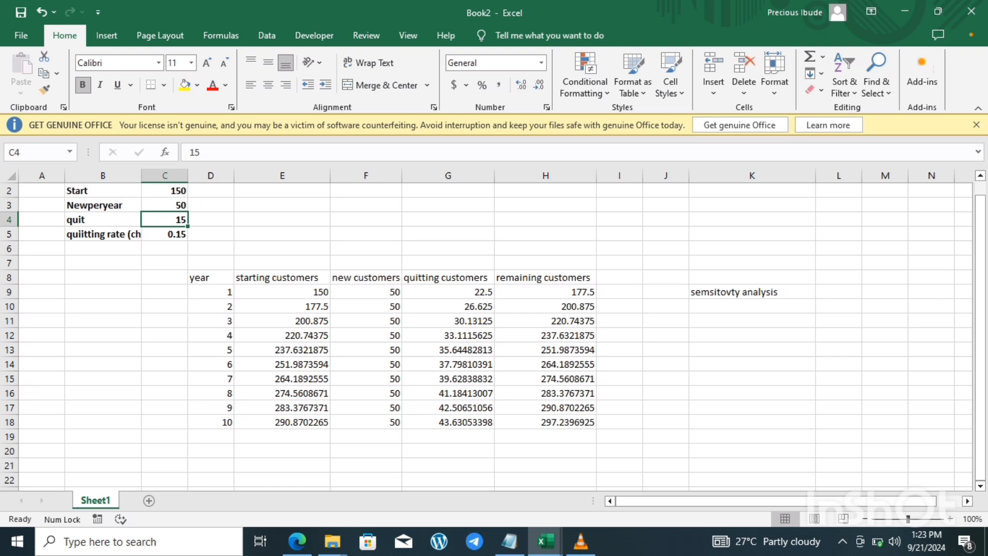
Step: Compare year 1 starting customers in E9 with year 10 remaining customers in H18, and switch to VLC media player
left_click(282, 291)
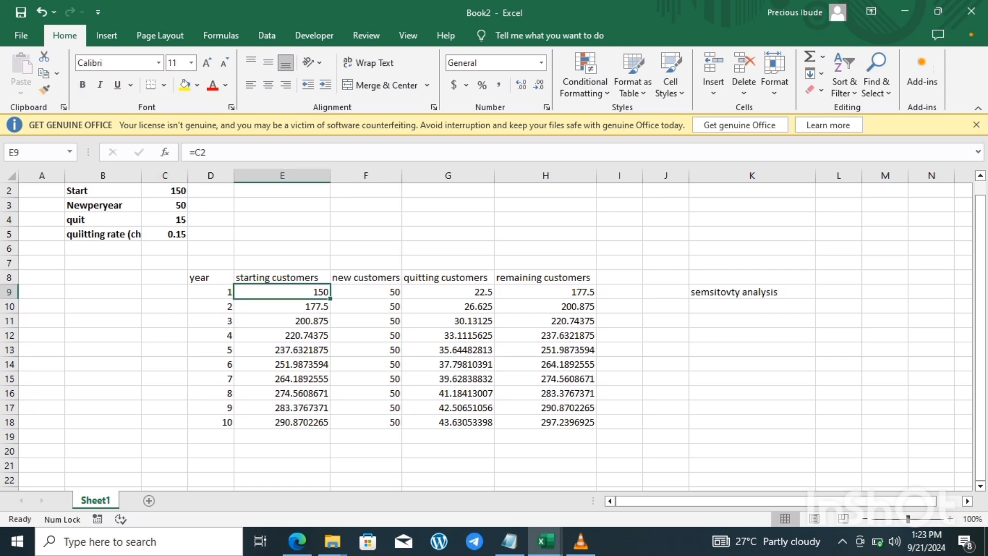
left_click(545, 422)
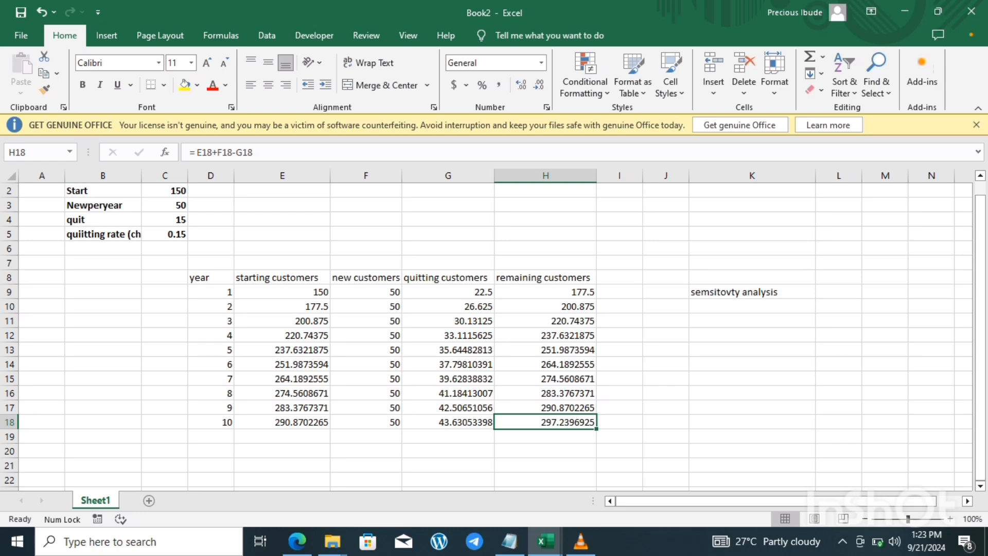
left_click(752, 292)
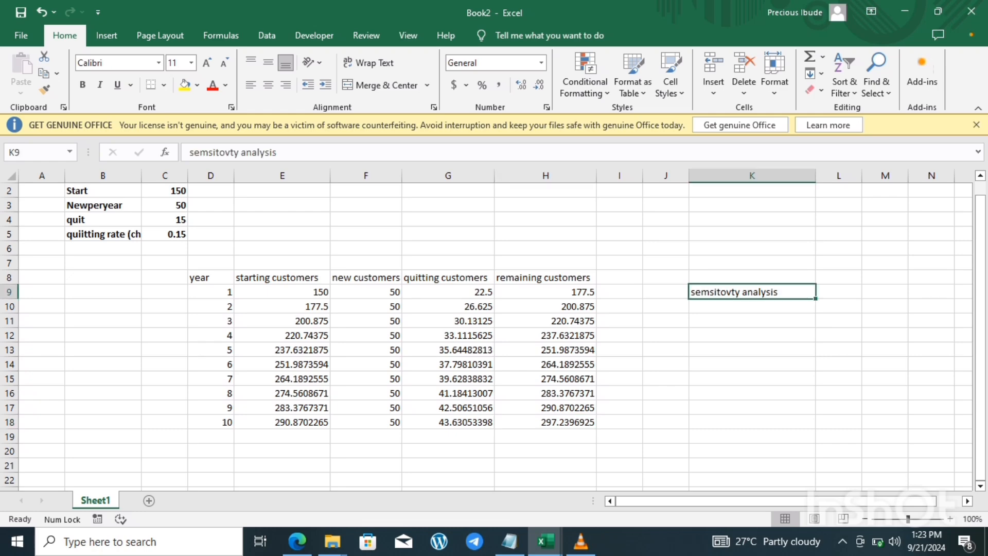
left_click(581, 541)
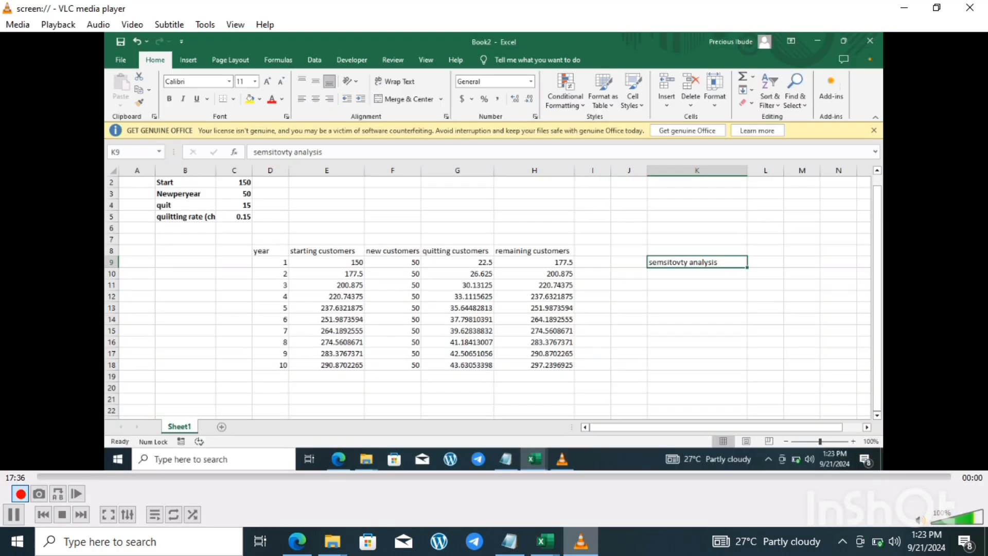